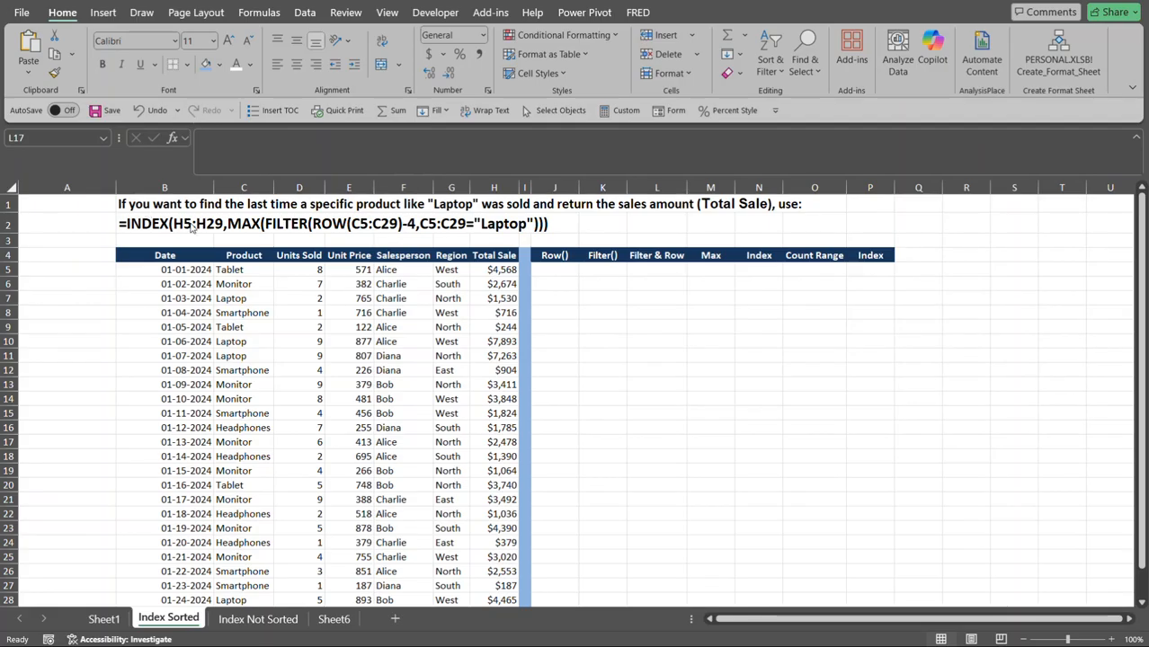
# Enter =ROW() in cell J5 under the Row() header and reselect that cell
pyautogui.click(558, 273)
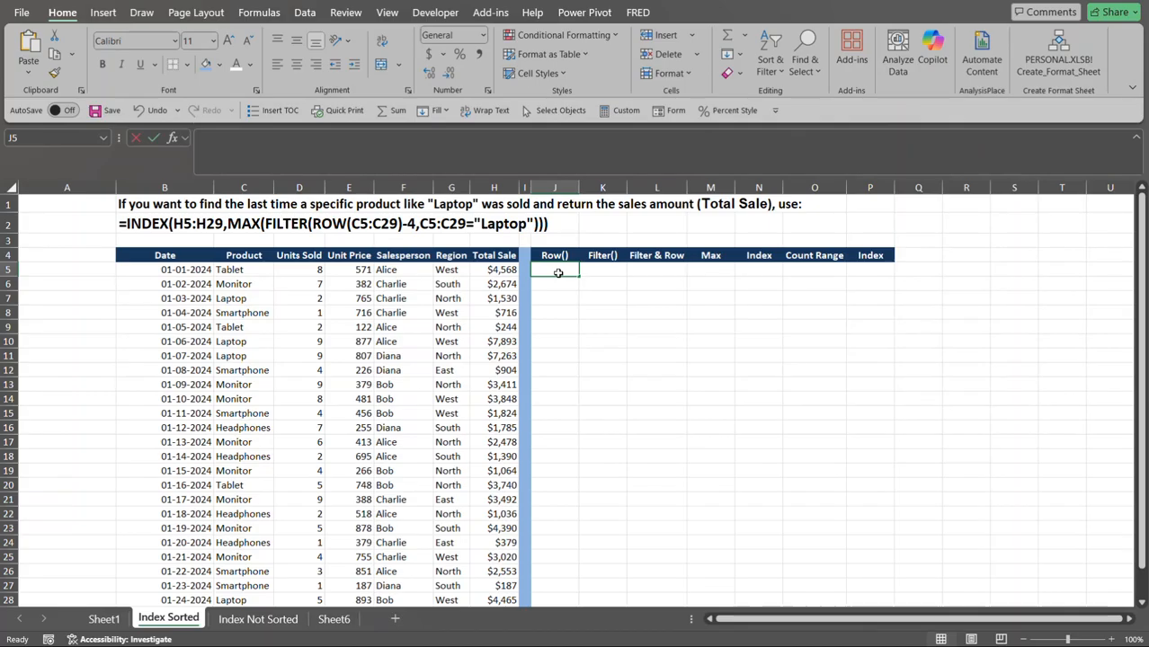
pyautogui.write('=')
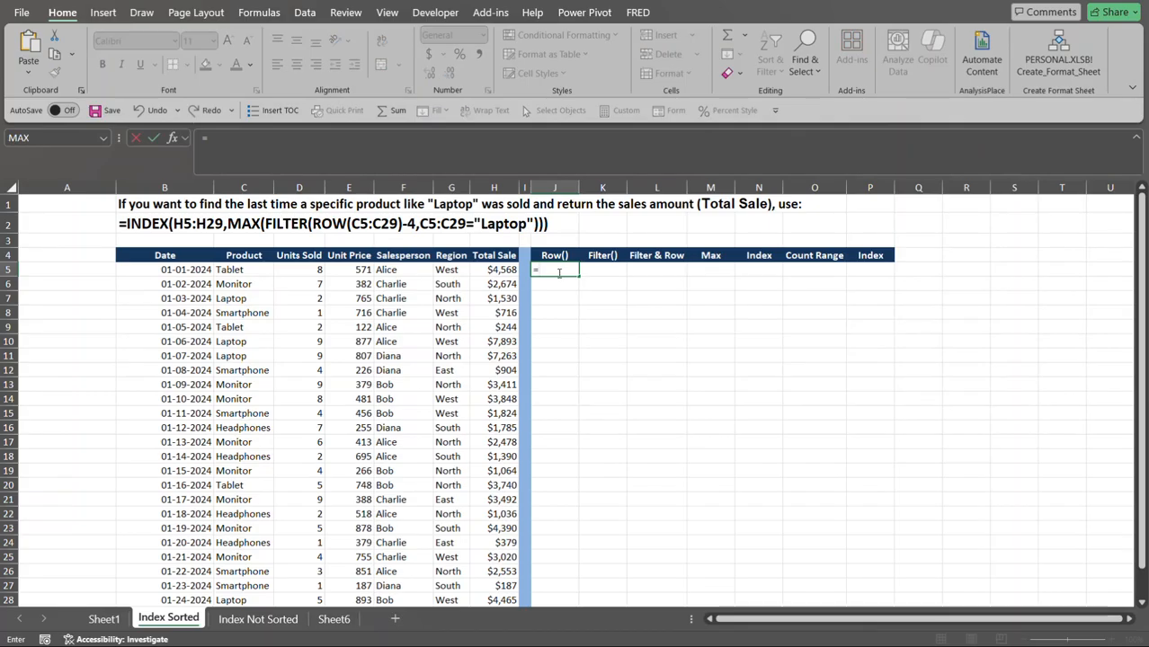
pyautogui.write('row()')
pyautogui.press('Return')
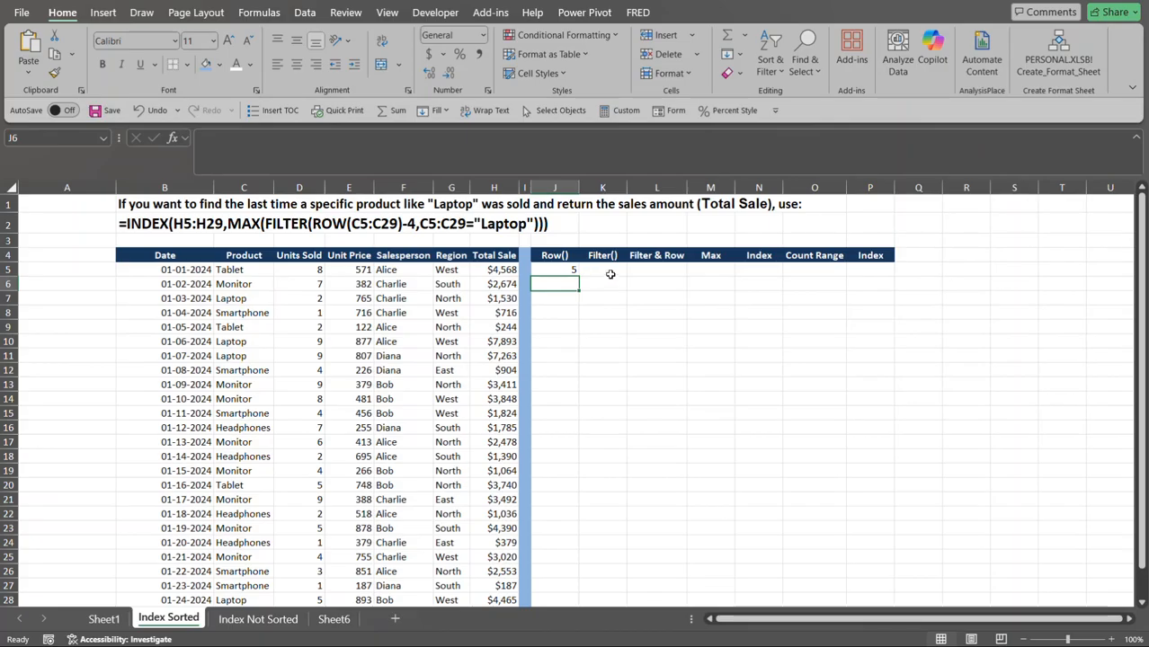
pyautogui.click(559, 269)
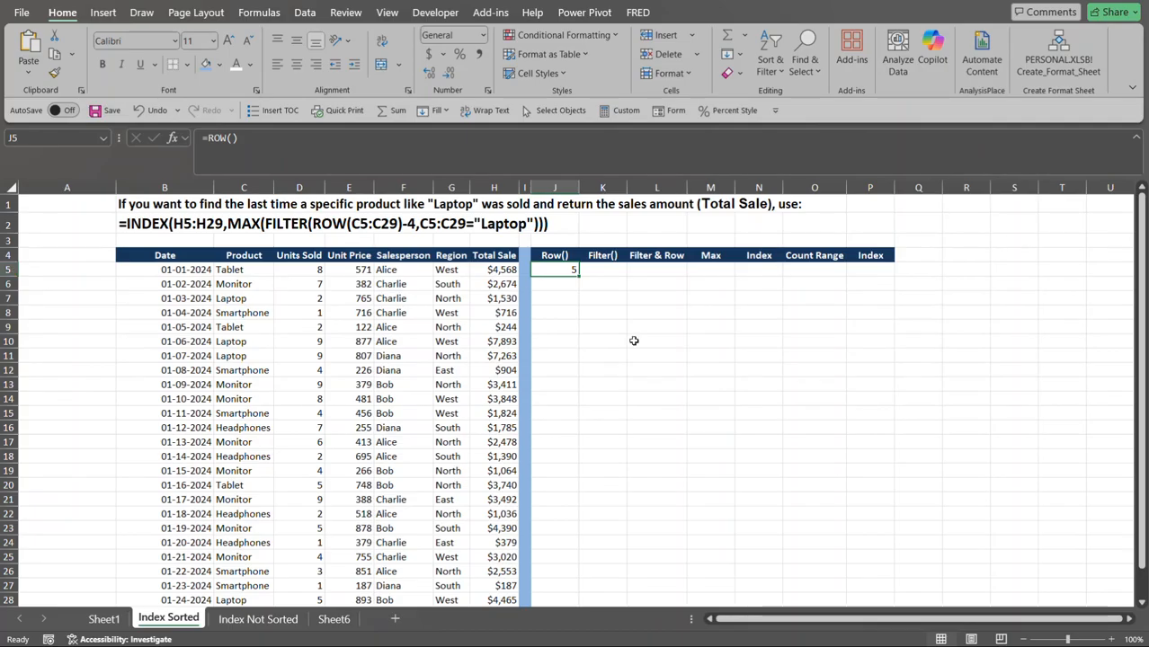
# Try =ROW() in the empty cell O10, compare it with the sheet's row number, and clear the cell again
pyautogui.click(837, 341)
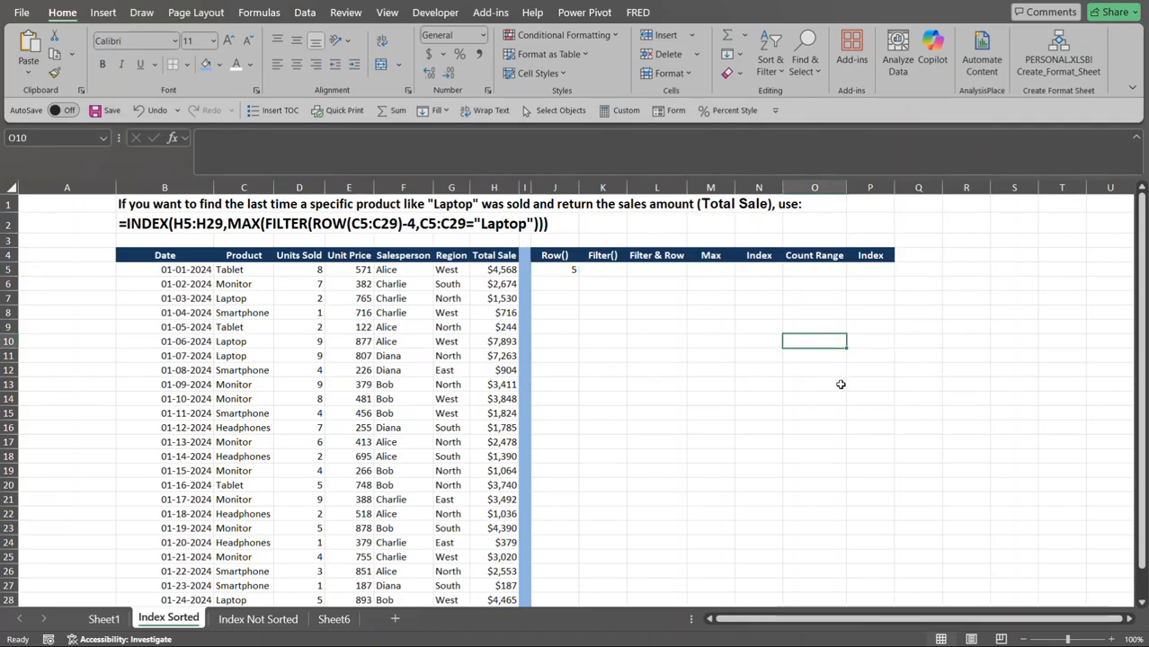
pyautogui.write('=')
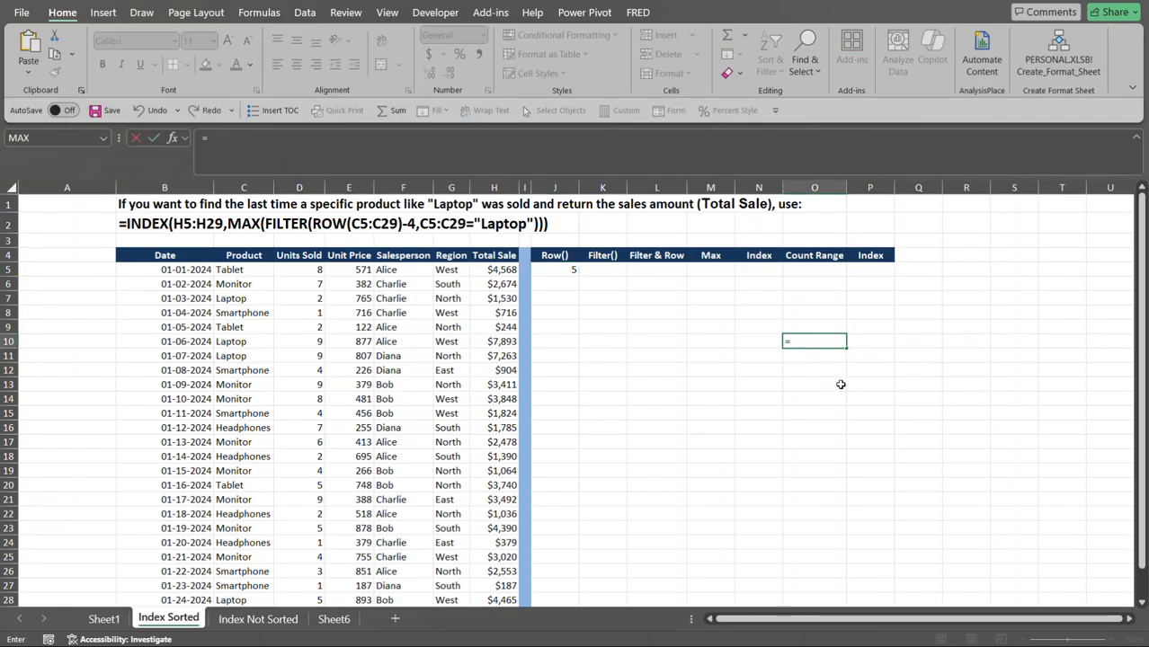
pyautogui.write('row()')
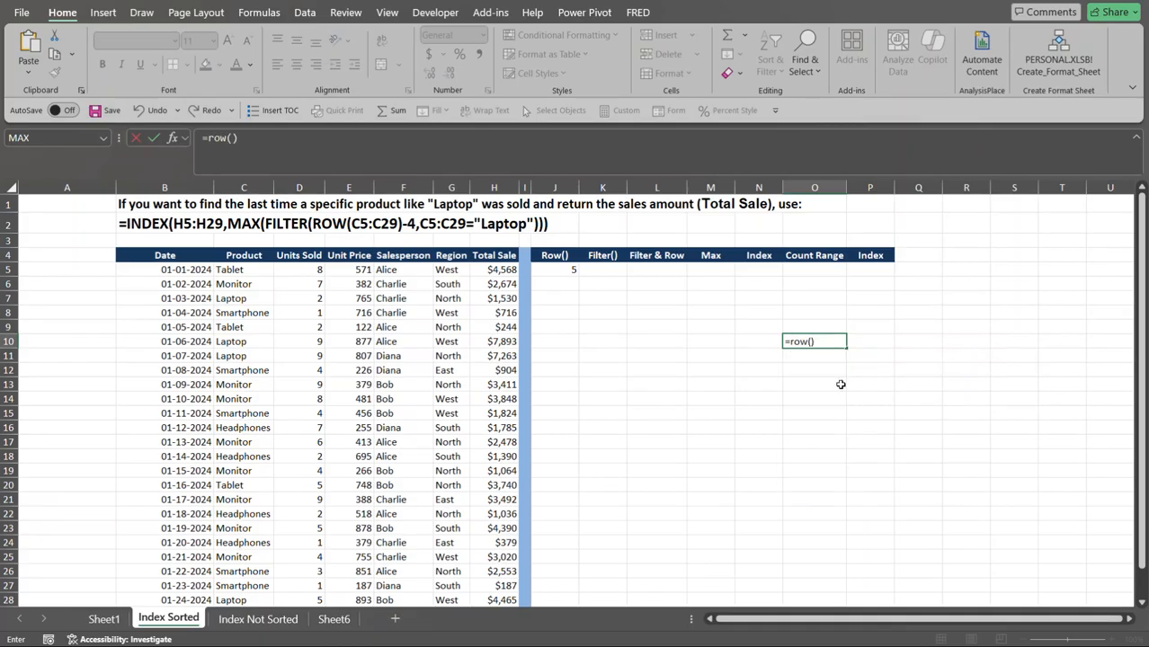
pyautogui.press('Return')
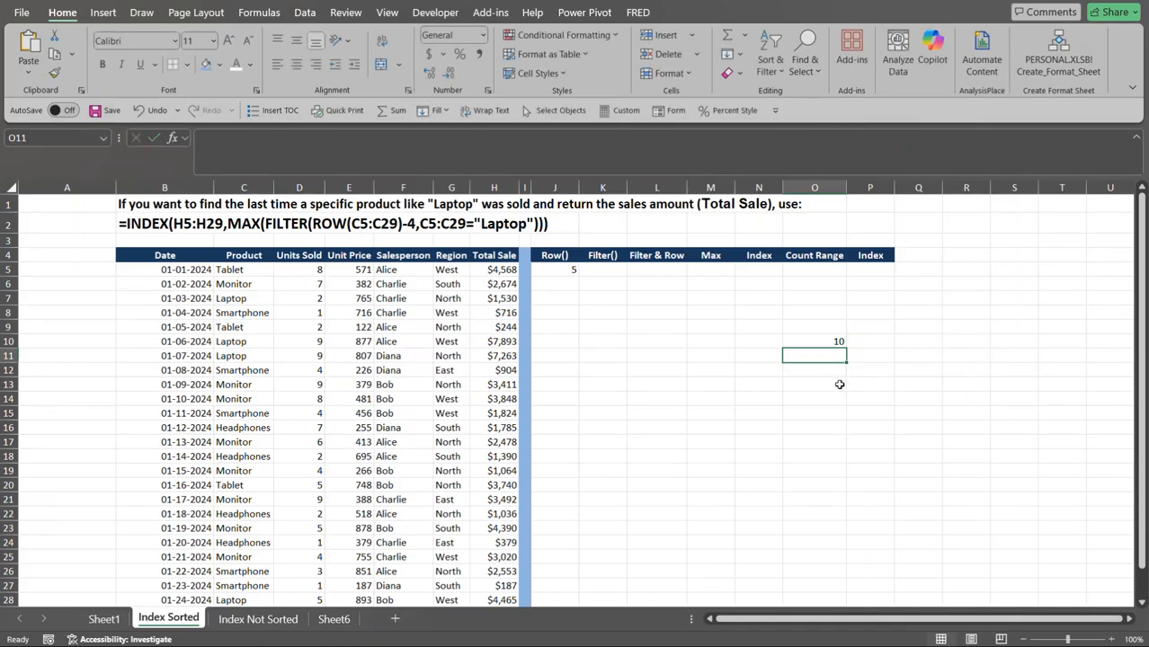
pyautogui.click(836, 340)
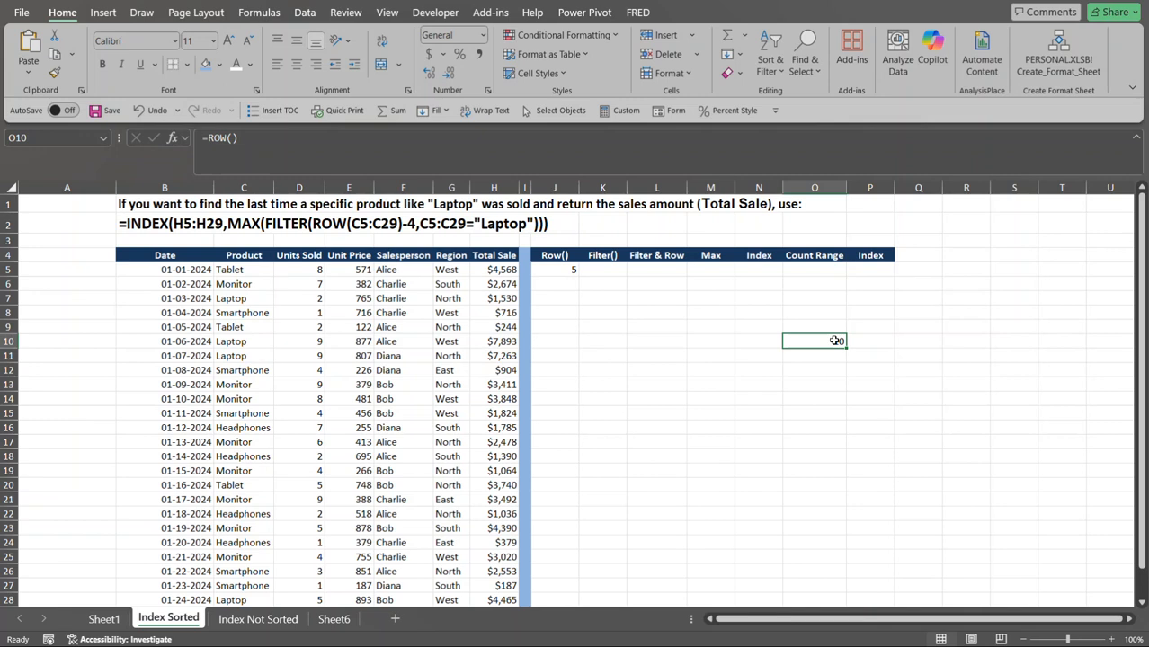
pyautogui.press('Home')
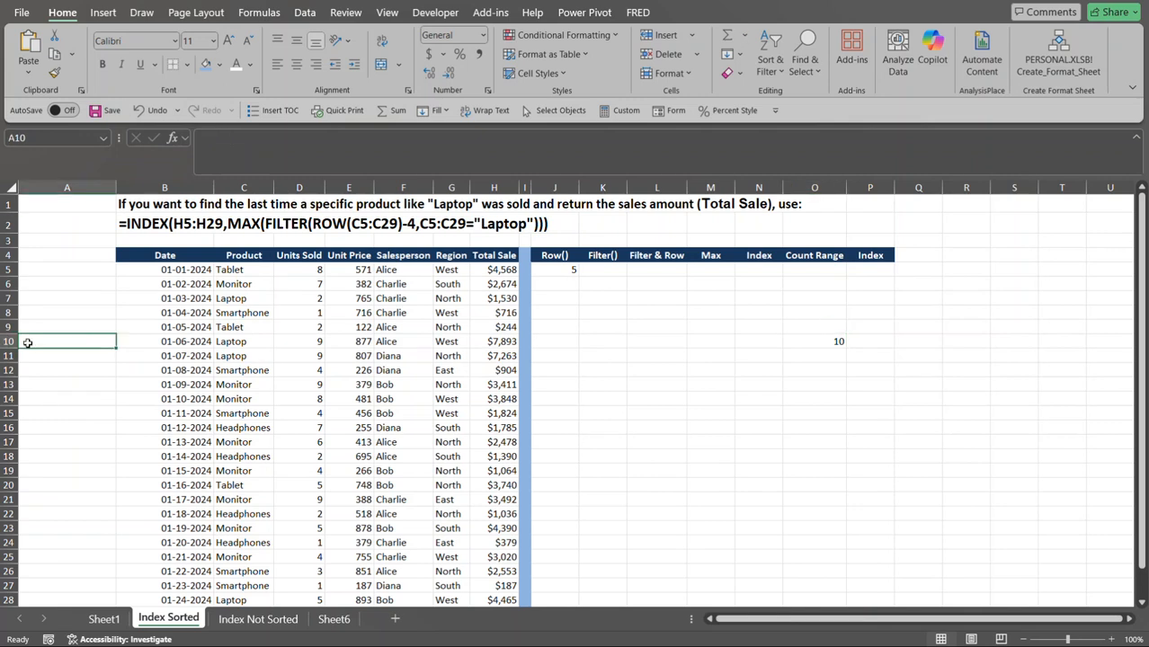
pyautogui.click(833, 341)
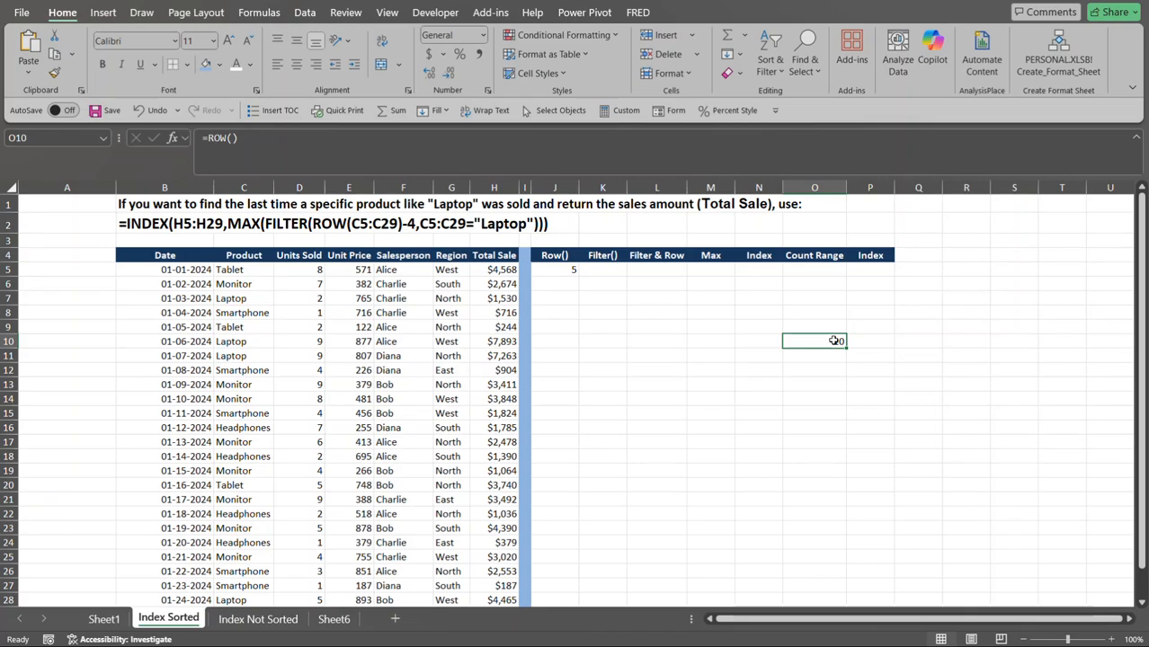
pyautogui.press('Delete')
pyautogui.click(569, 274)
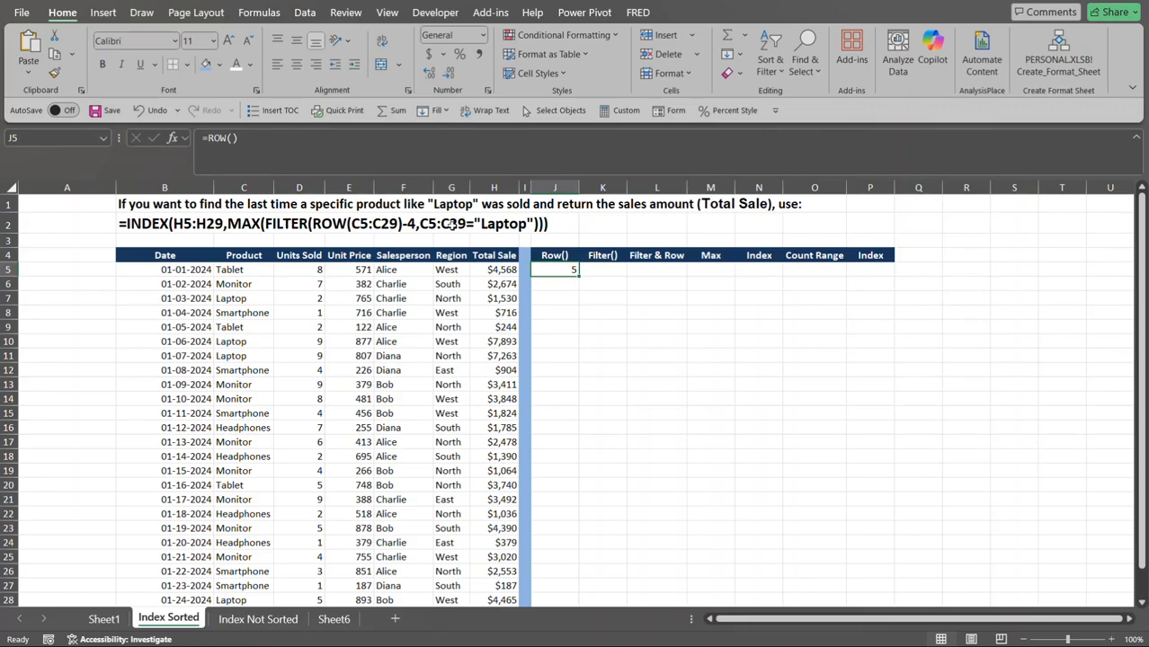
# Start a FILTER formula in K5 under the Filter() header with the product range C5:C29 as its array
pyautogui.click(600, 266)
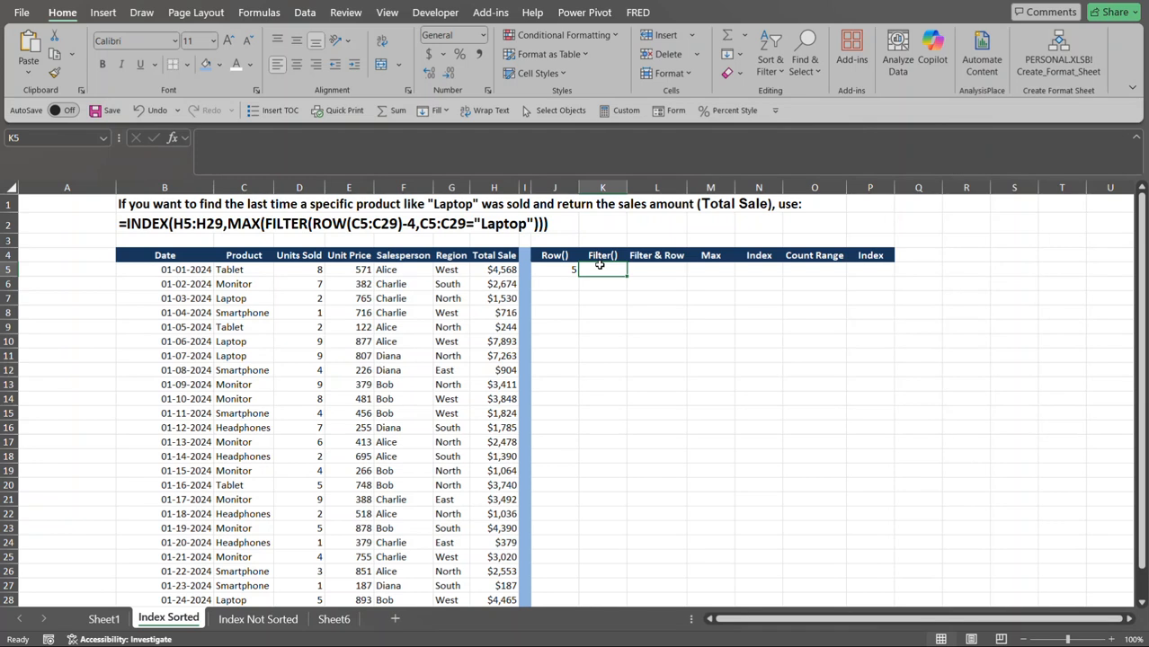
pyautogui.write('=')
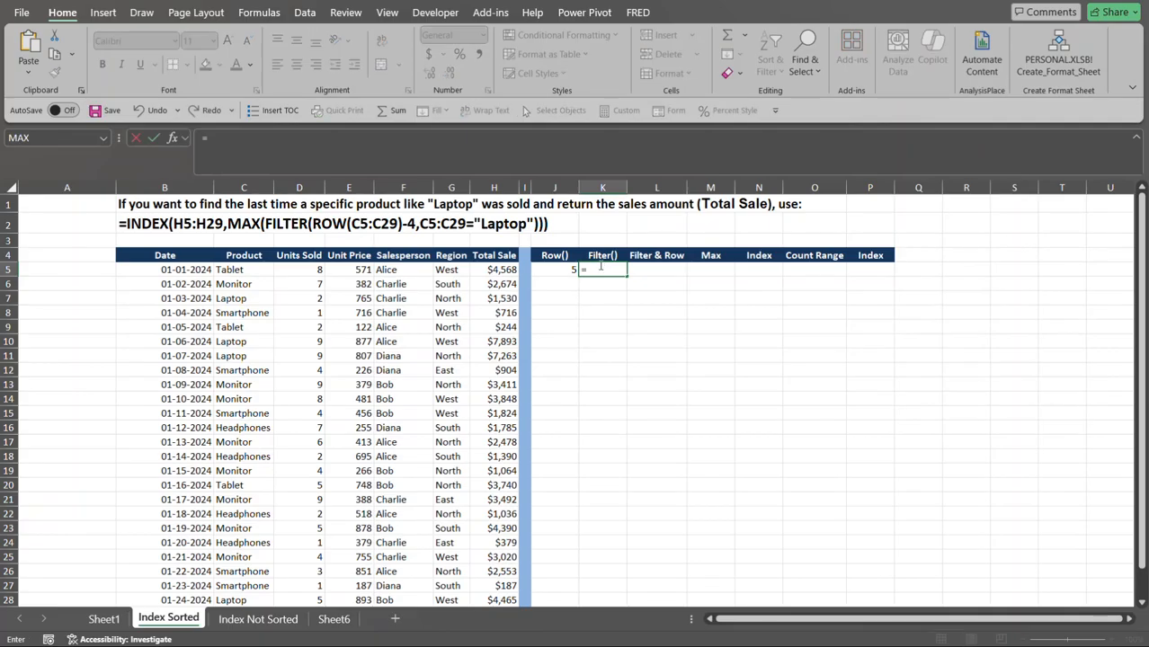
pyautogui.write('filte')
pyautogui.press('Tab')
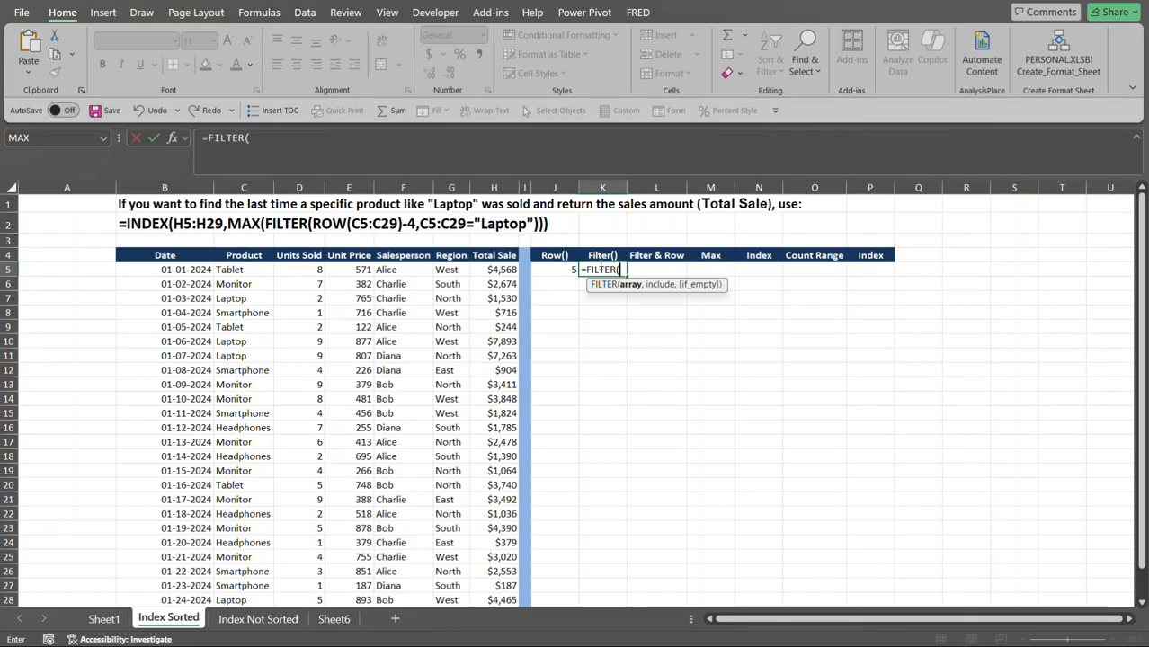
pyautogui.click(260, 271)
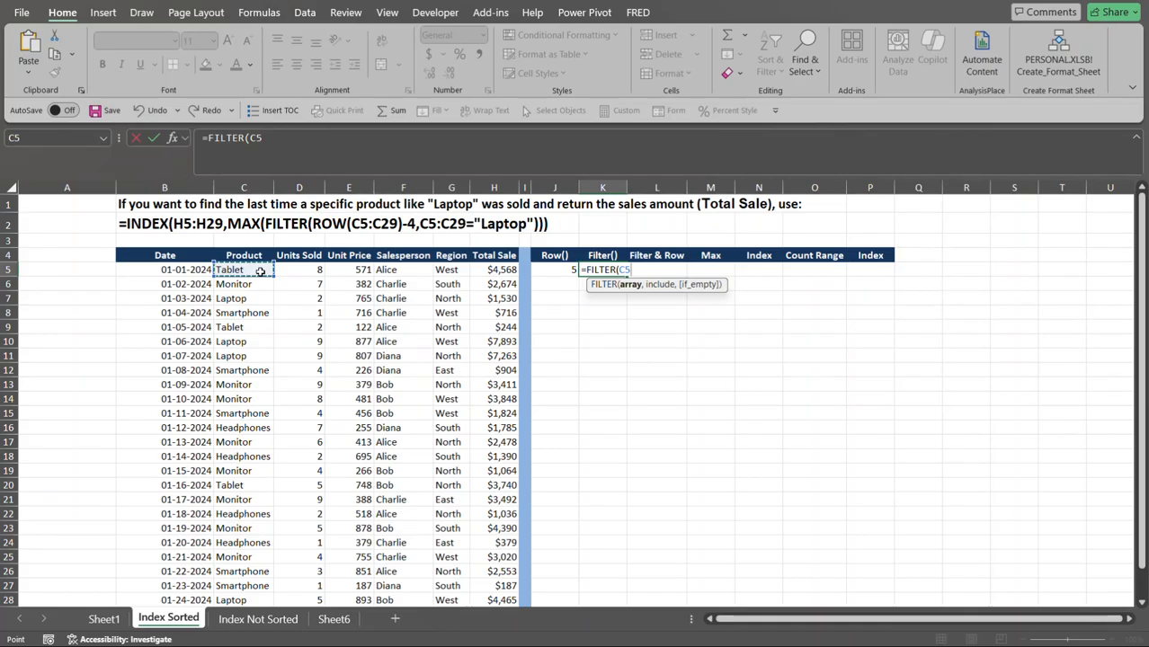
pyautogui.moveTo(260, 271); pyautogui.dragTo(261, 601)
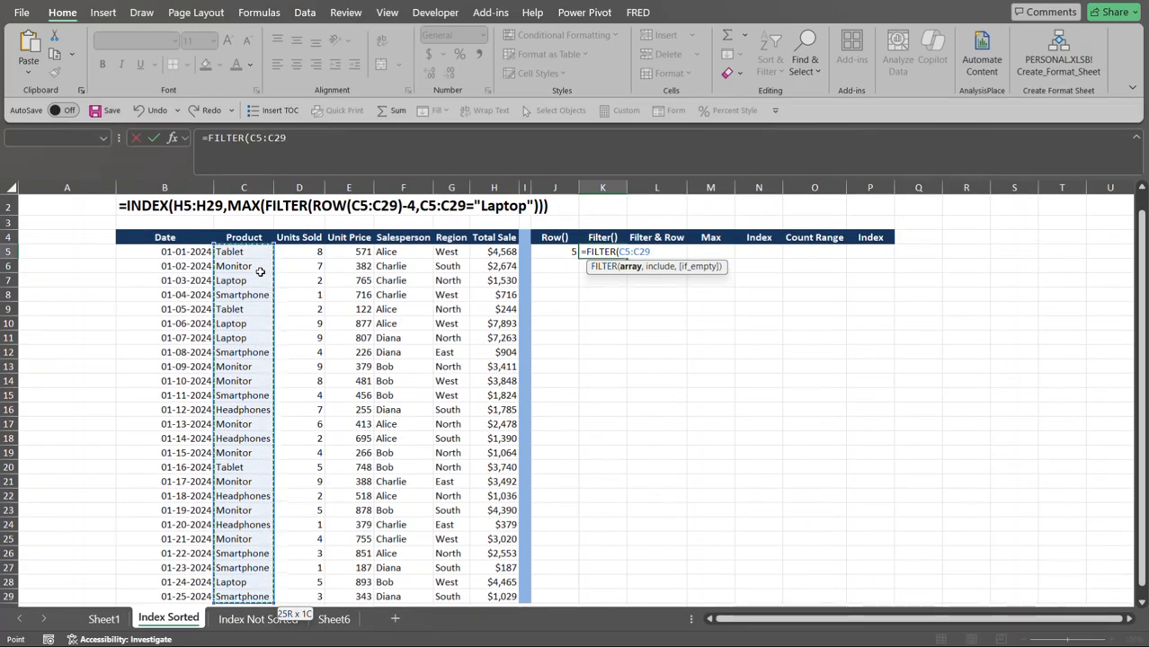
pyautogui.write(',')
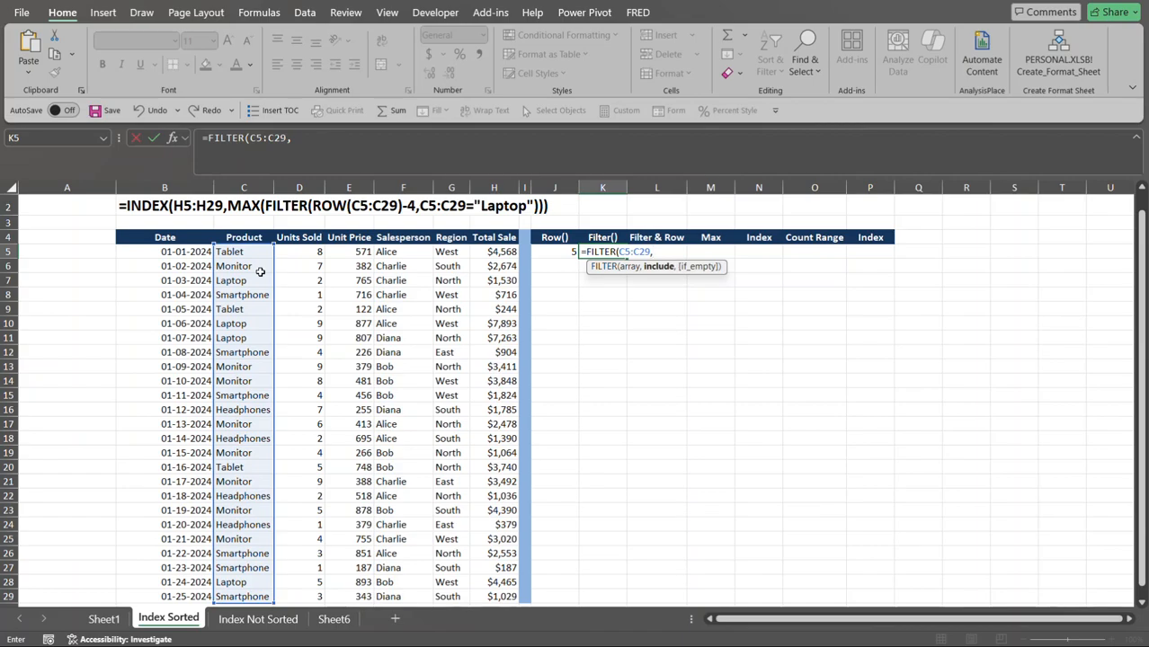
# Complete the K5 FILTER formula with the condition C5:C29="Laptop" and review its arguments
pyautogui.click(1145, 256)
pyautogui.moveTo(1145, 256); pyautogui.dragTo(1145, 239)
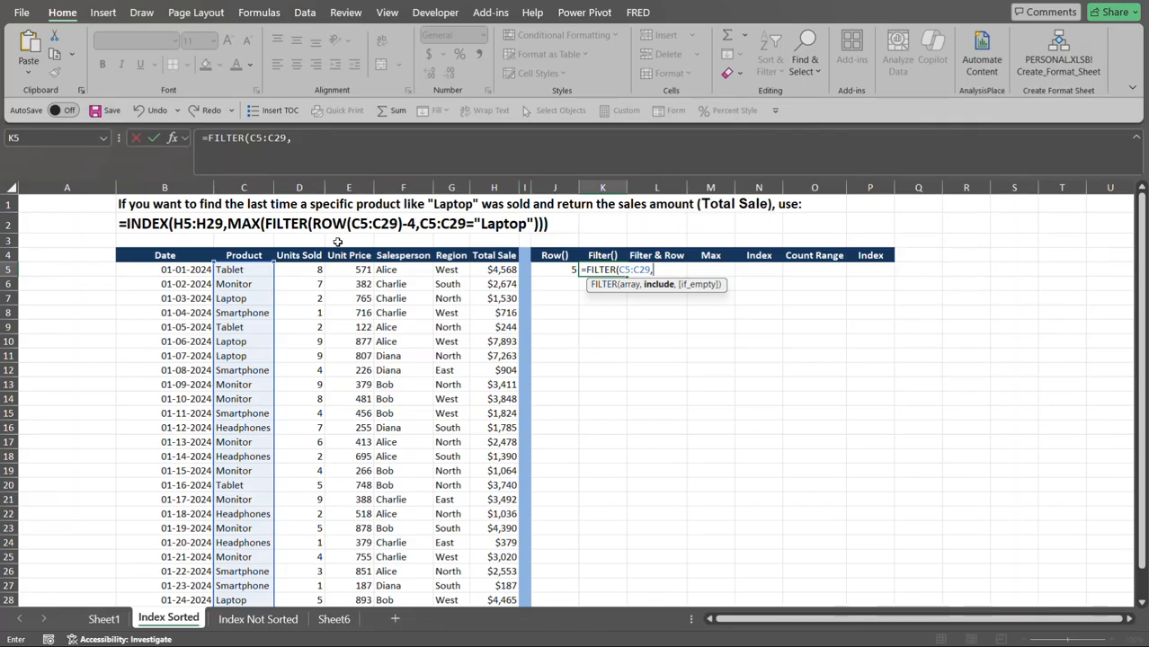
pyautogui.click(256, 270)
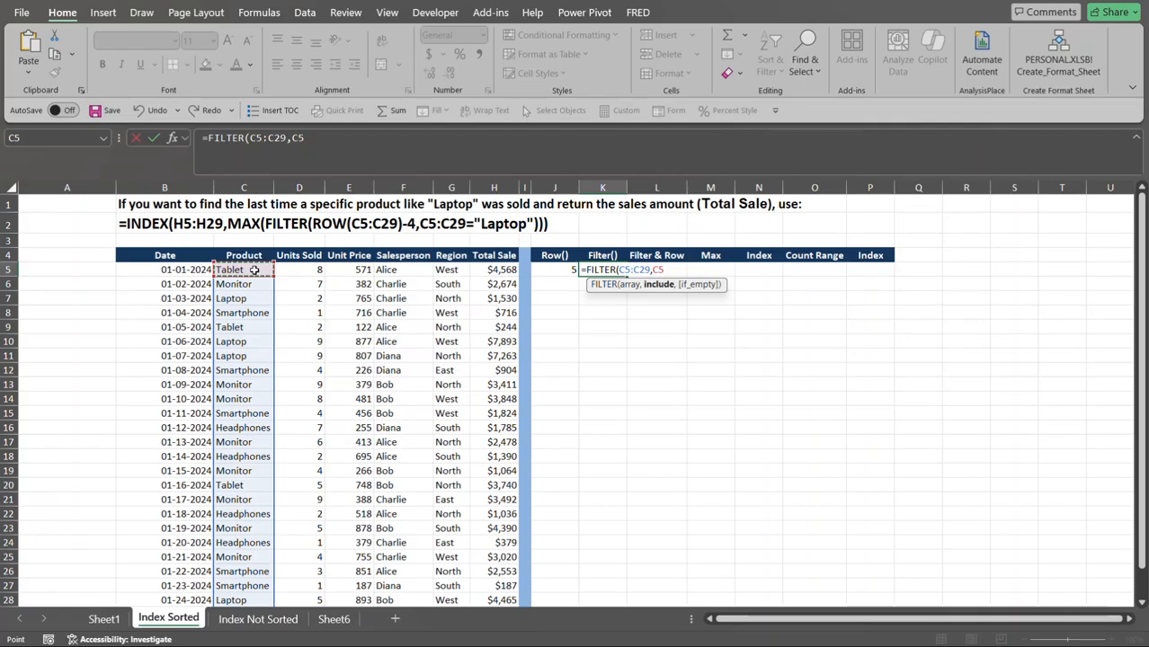
pyautogui.hotkey('ctrl', 'shift', 'Down')
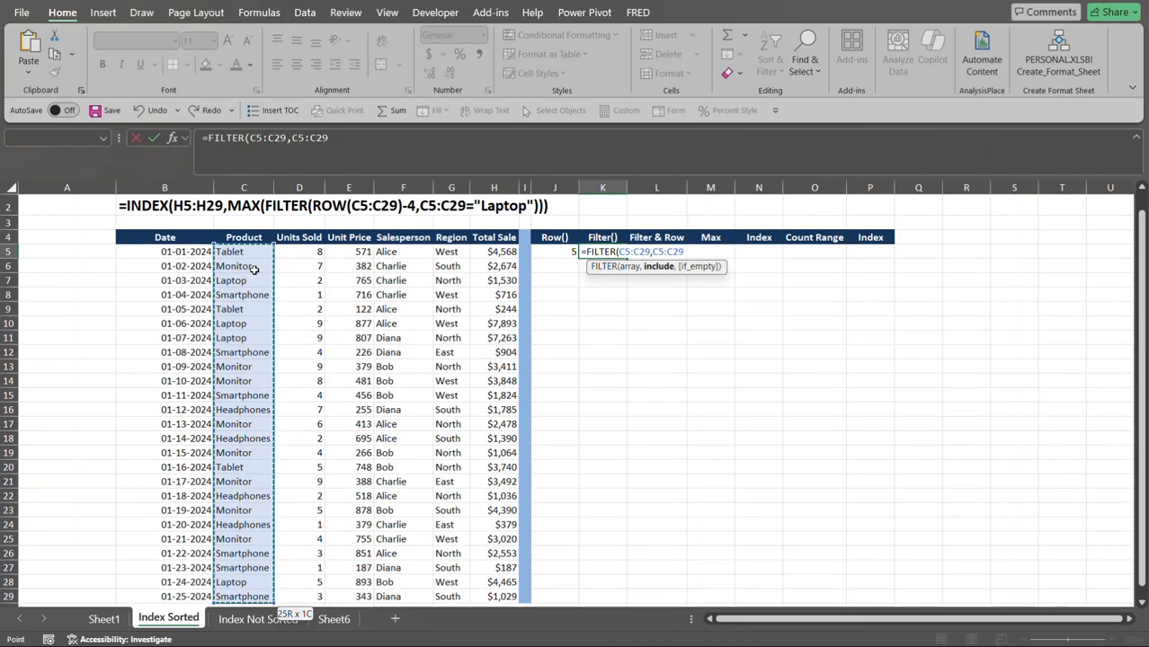
pyautogui.write('=')
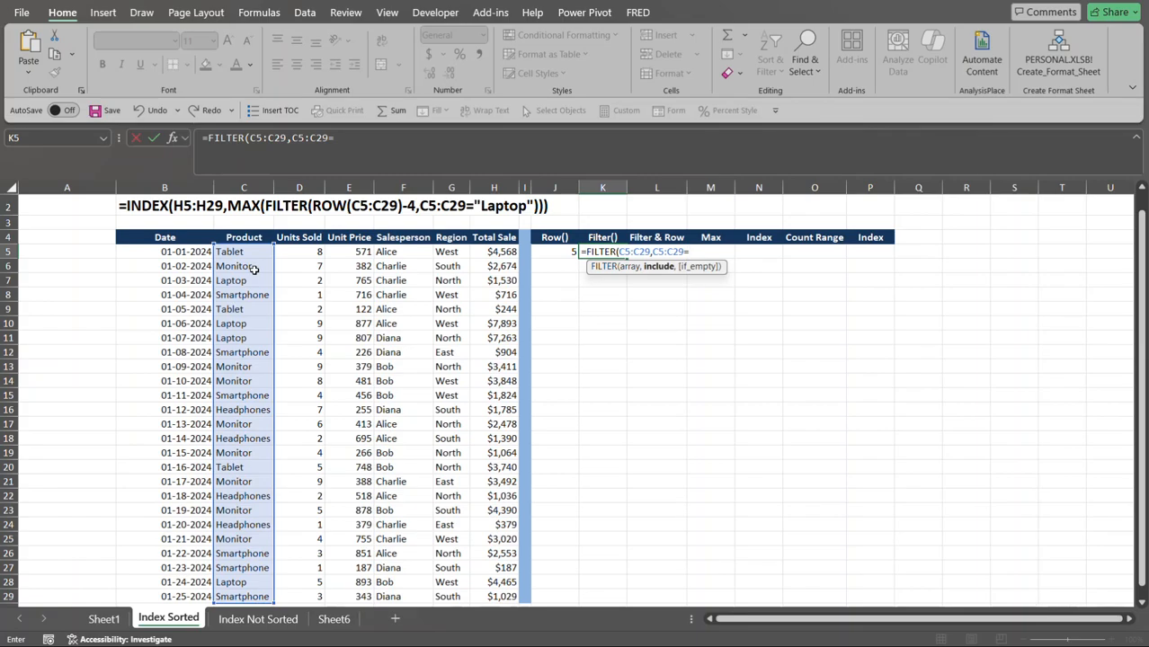
pyautogui.write('"Laptop")')
pyautogui.press('Return')
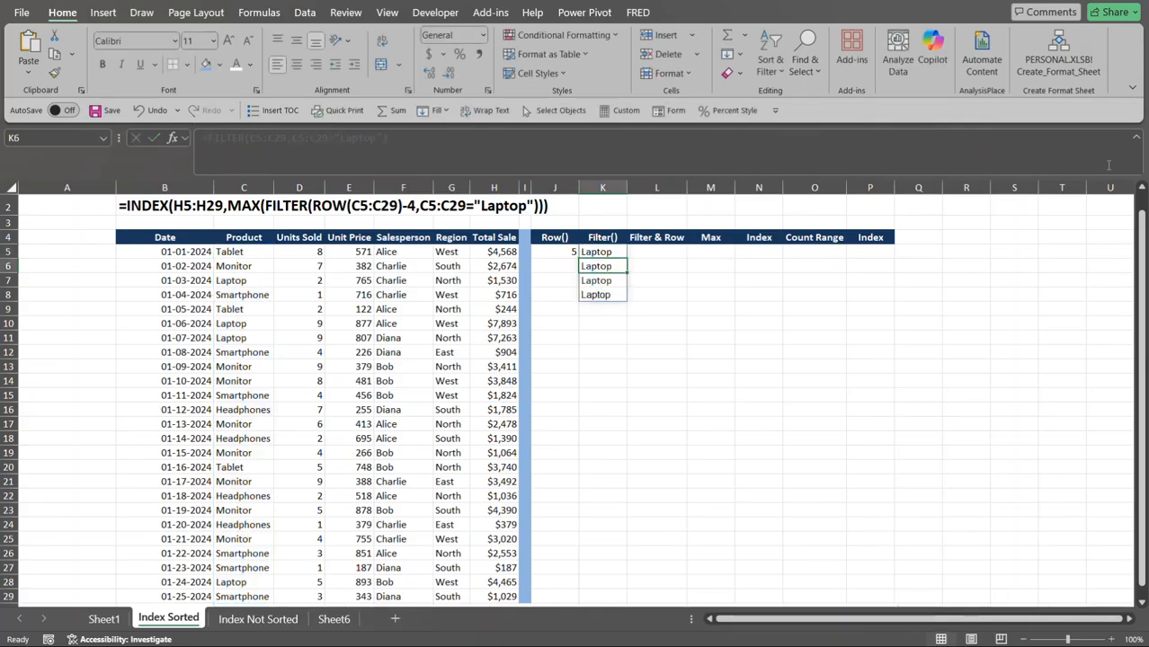
pyautogui.moveTo(1142, 234); pyautogui.dragTo(1142, 210)
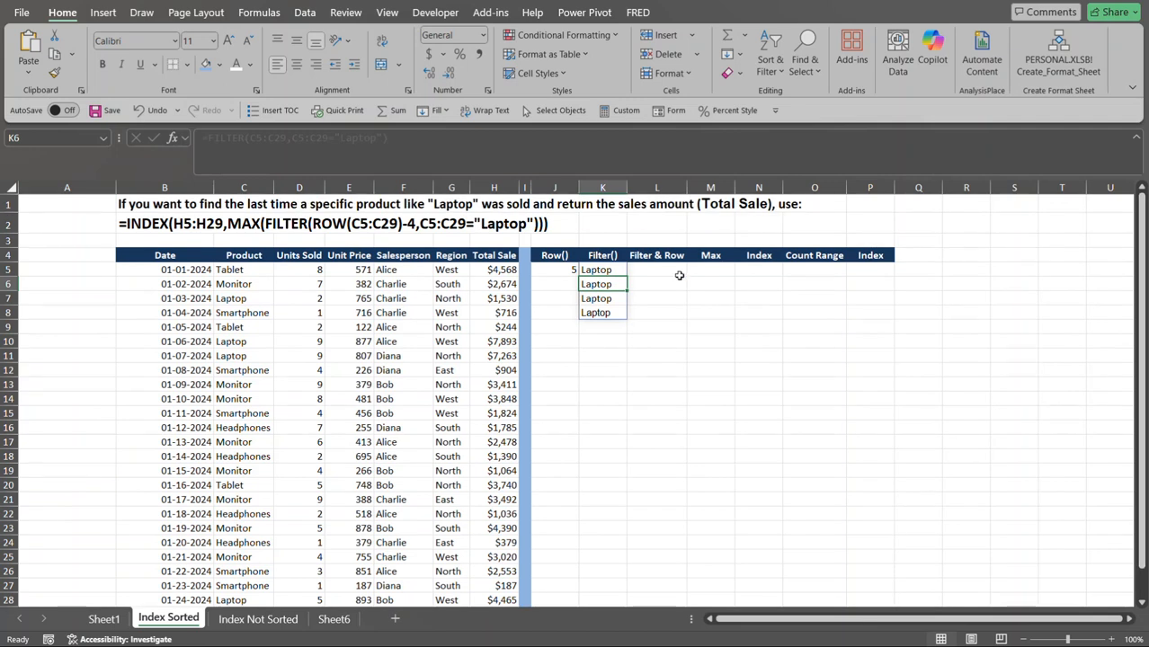
pyautogui.click(610, 270)
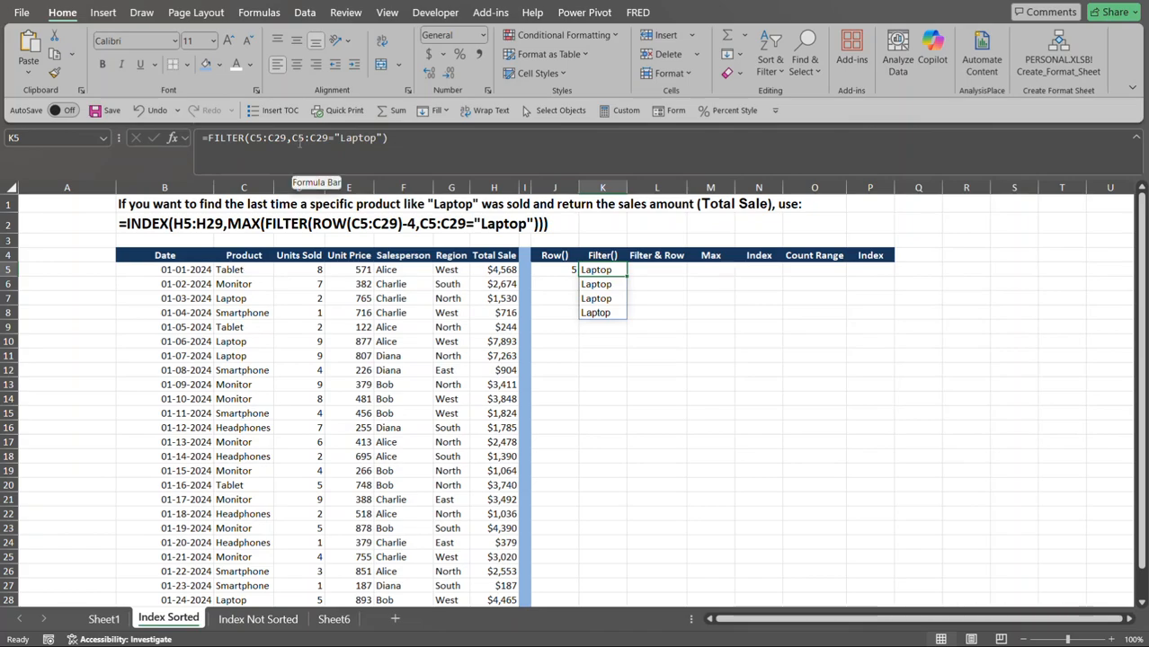
pyautogui.click(299, 140)
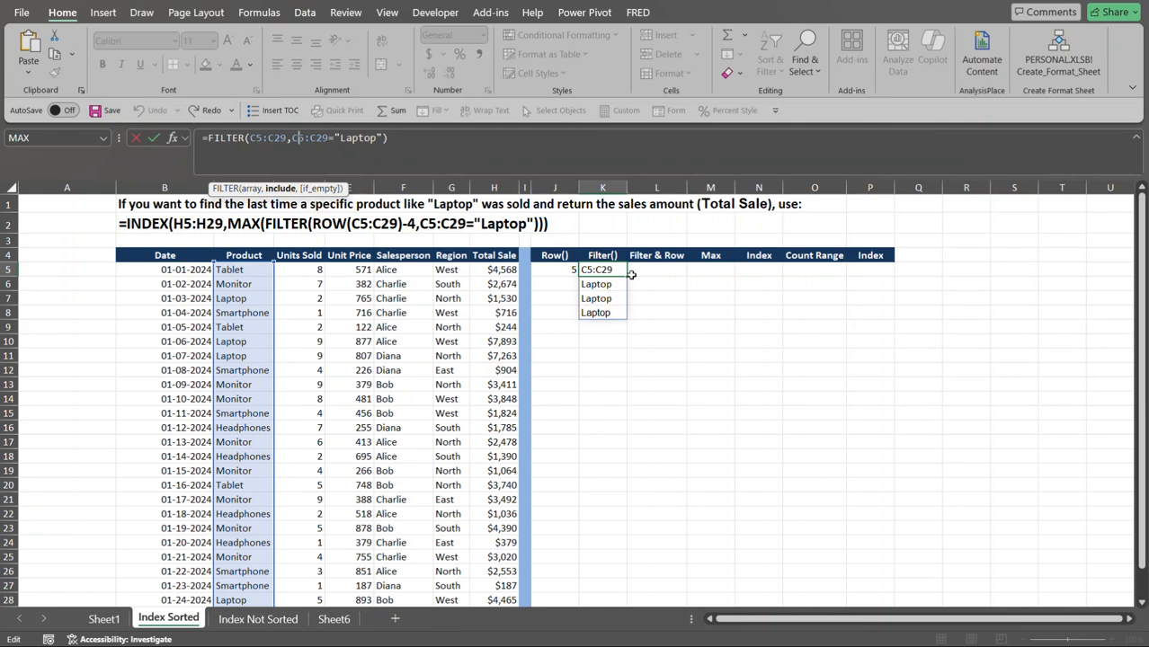
pyautogui.hotkey('ctrl', 'Return')
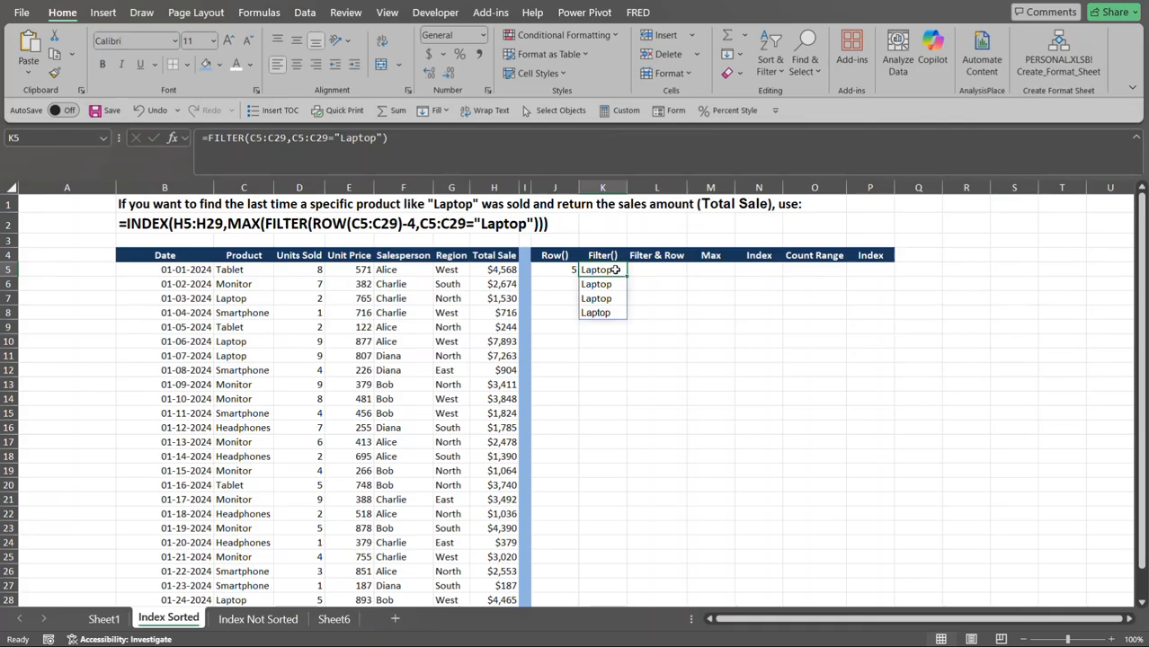
# Start a FILTER formula in L5 under the Filter & Row header with ROW(C5:C29) as its array
pyautogui.click(657, 268)
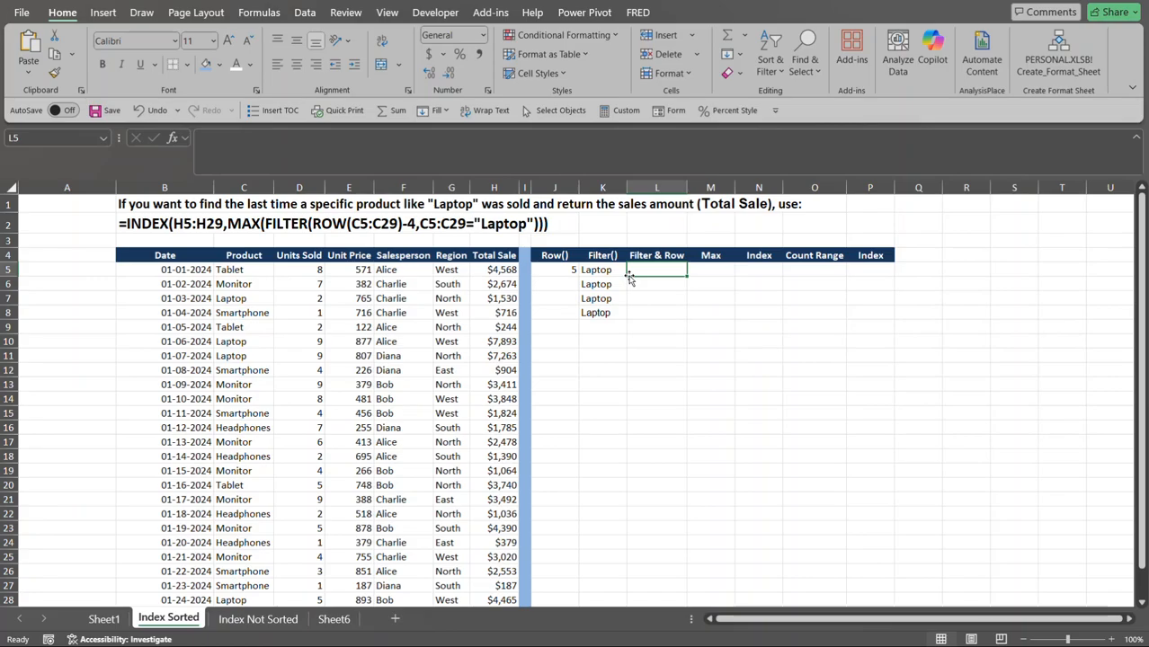
pyautogui.write('=filter')
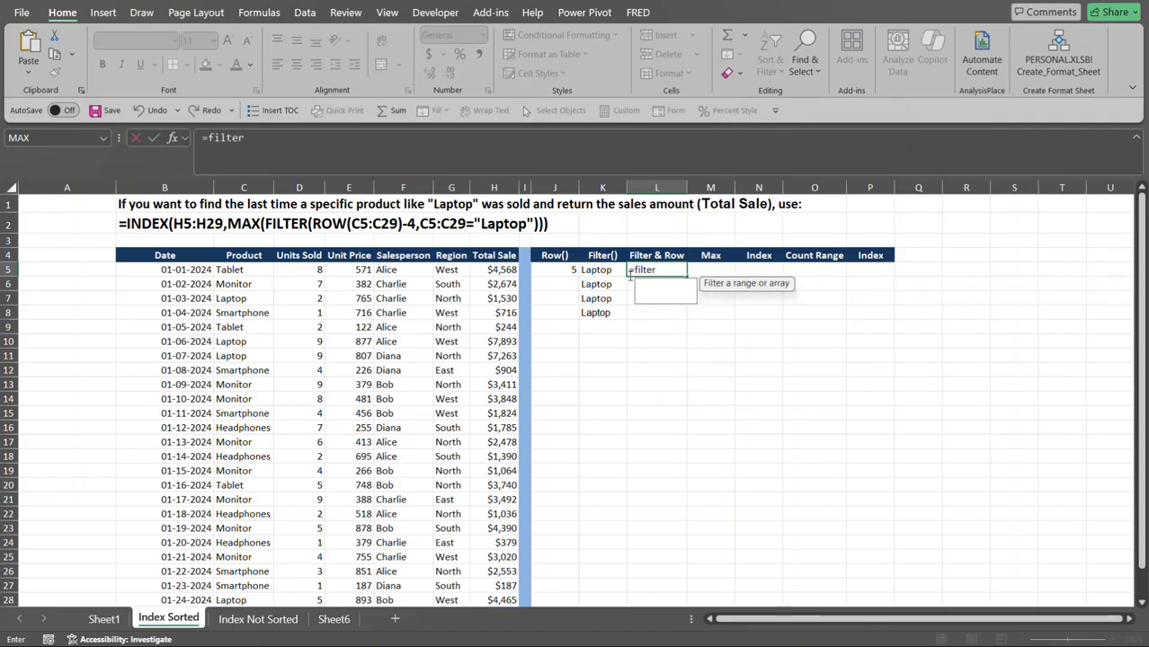
pyautogui.press('Tab')
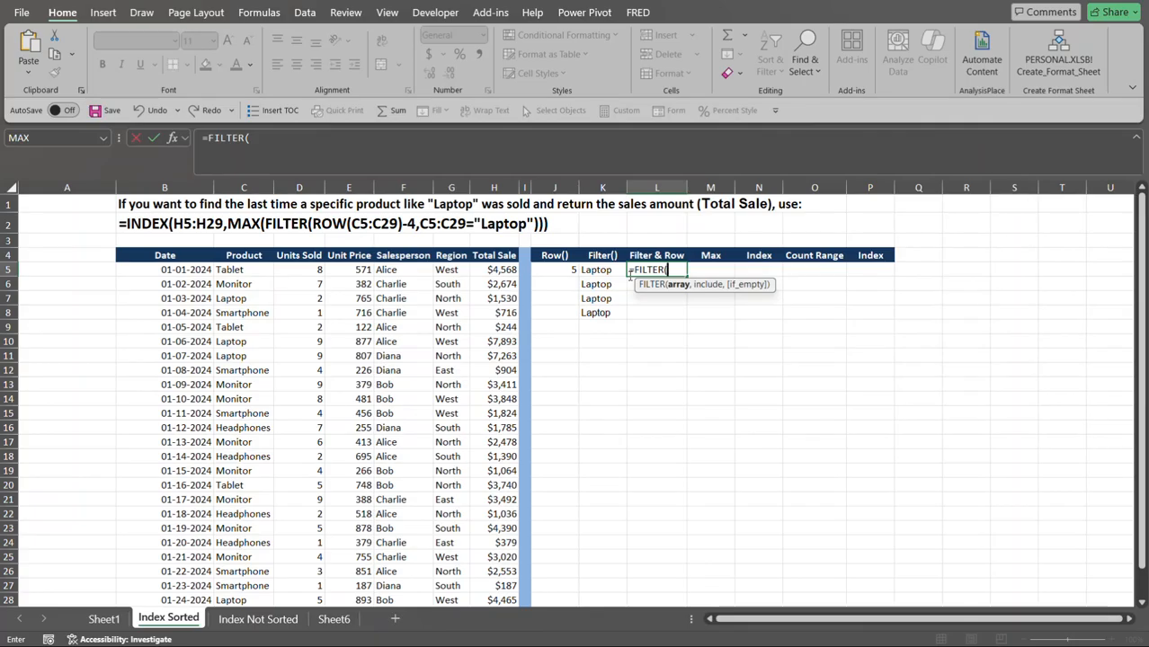
pyautogui.write('row(')
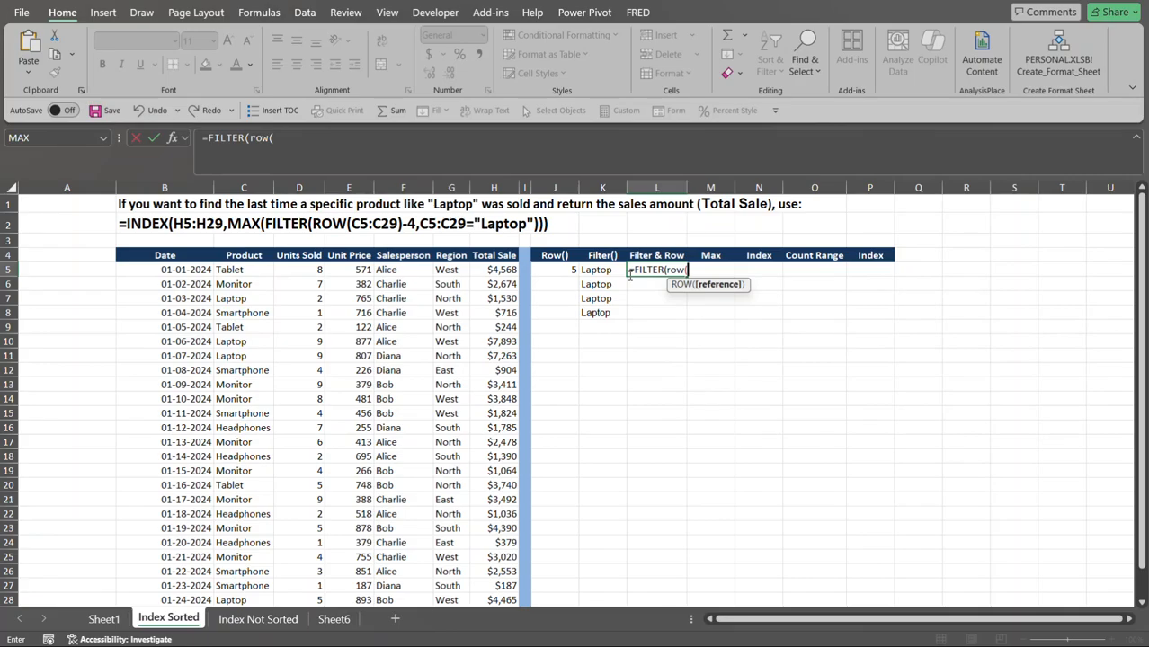
pyautogui.click(231, 270)
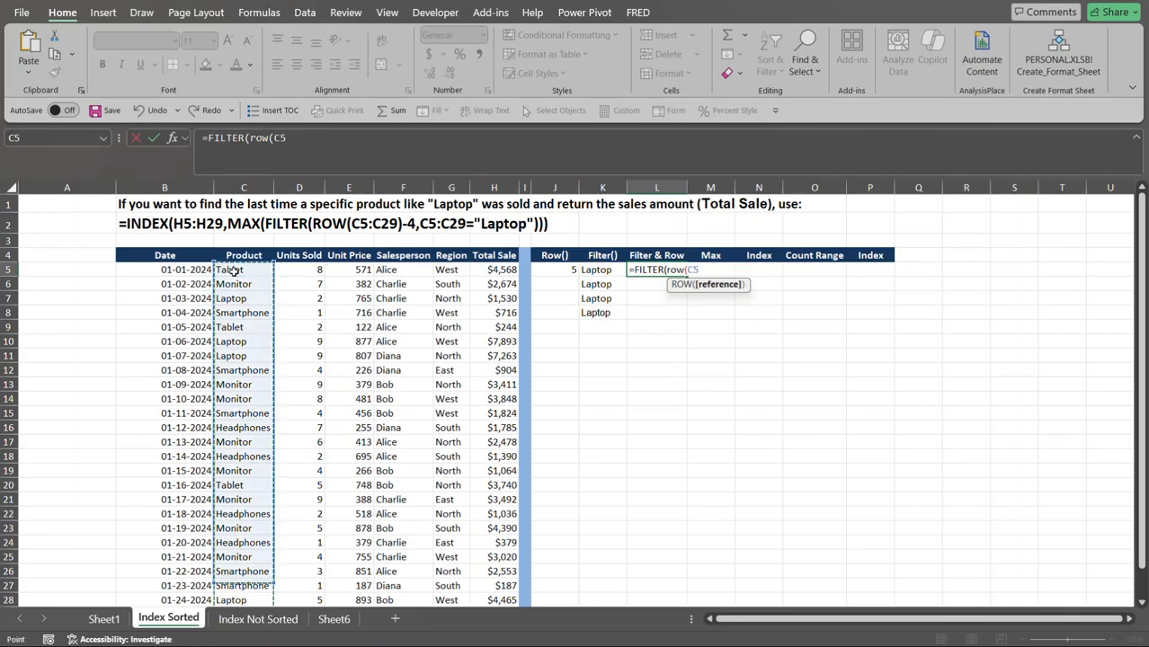
pyautogui.hotkey('ctrl', 'shift', 'Down')
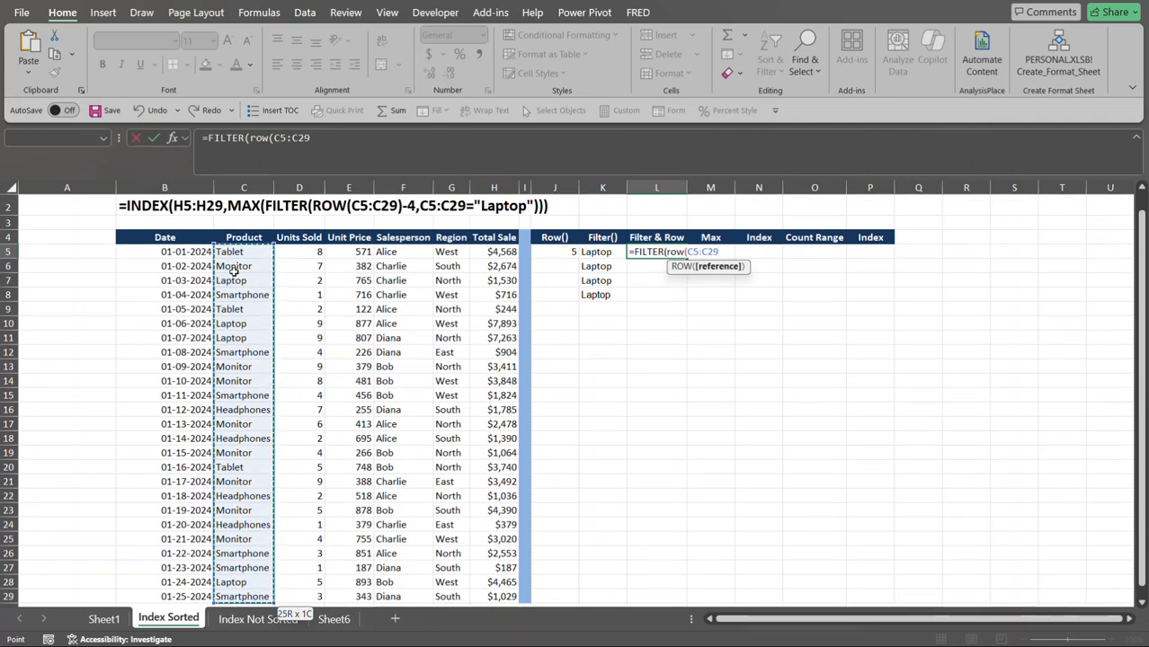
pyautogui.write(')')
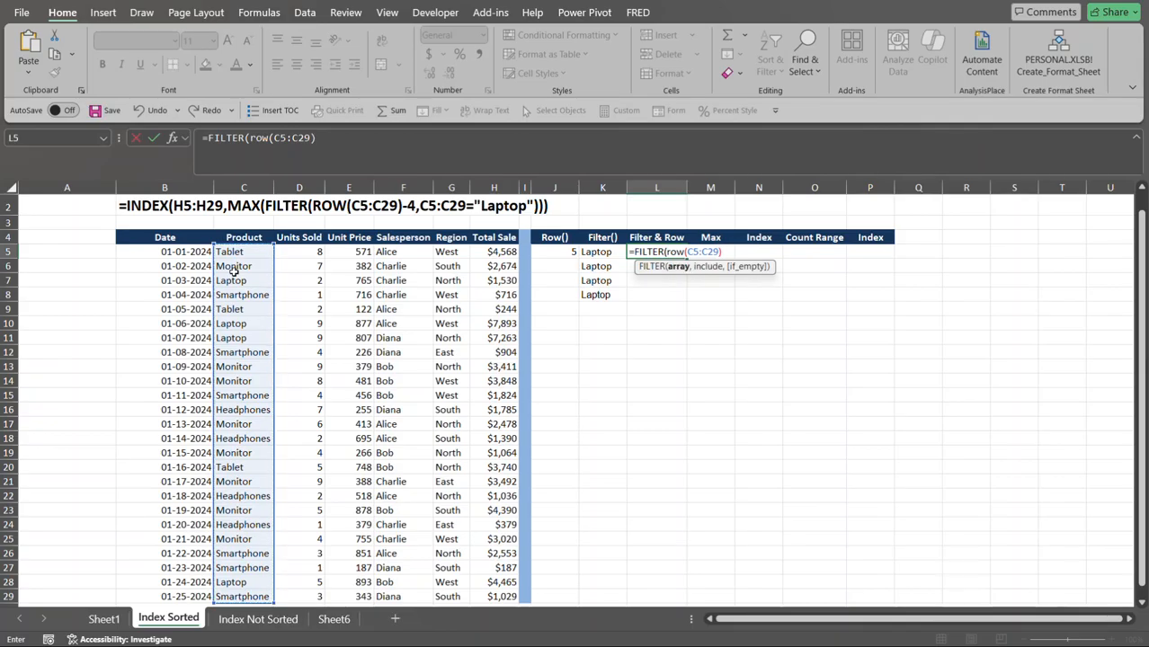
# Complete the L5 FILTER formula with the condition C5:C29="Laptop", correct its closing parentheses and enter it
pyautogui.write(',')
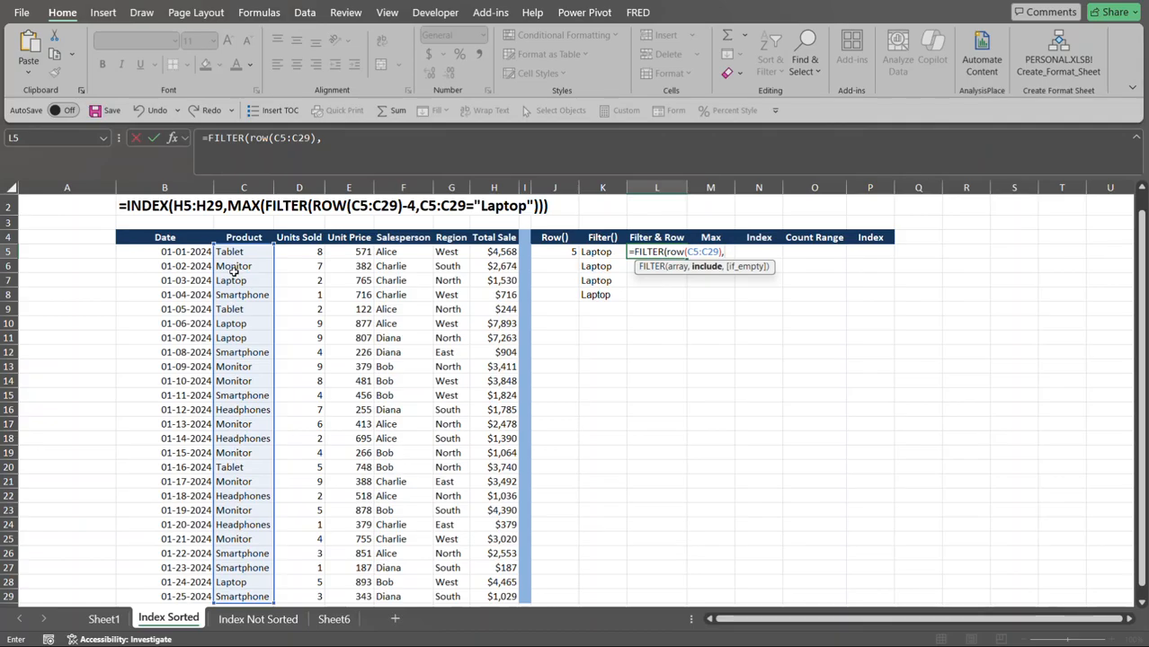
pyautogui.click(262, 252)
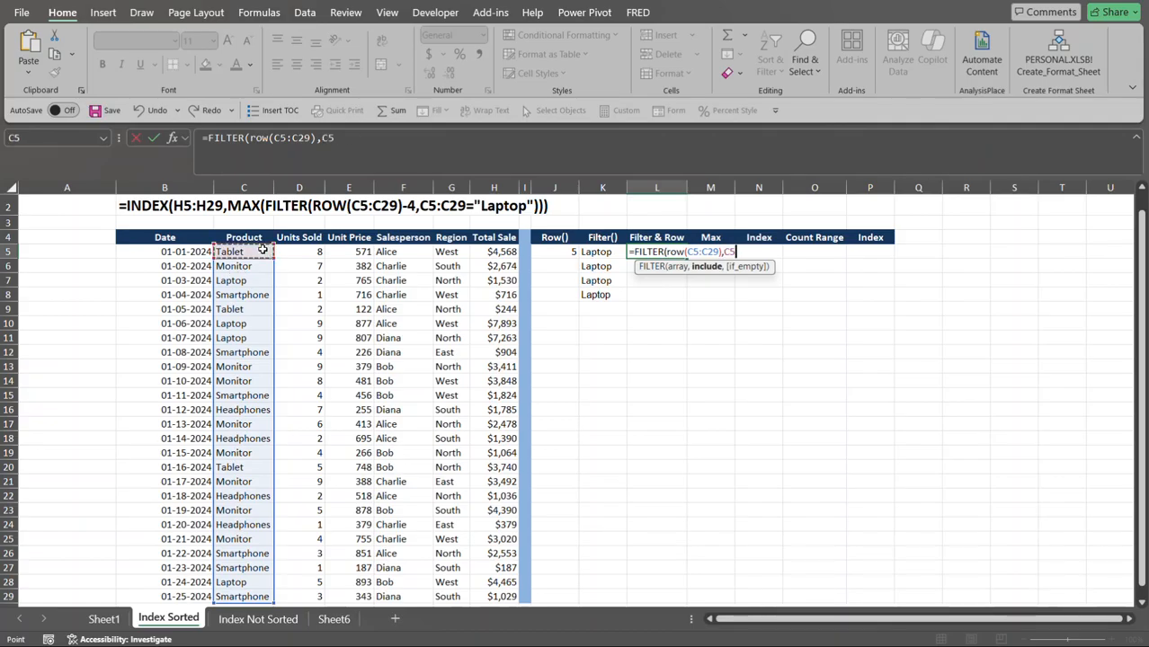
pyautogui.hotkey('ctrl', 'shift', 'Down')
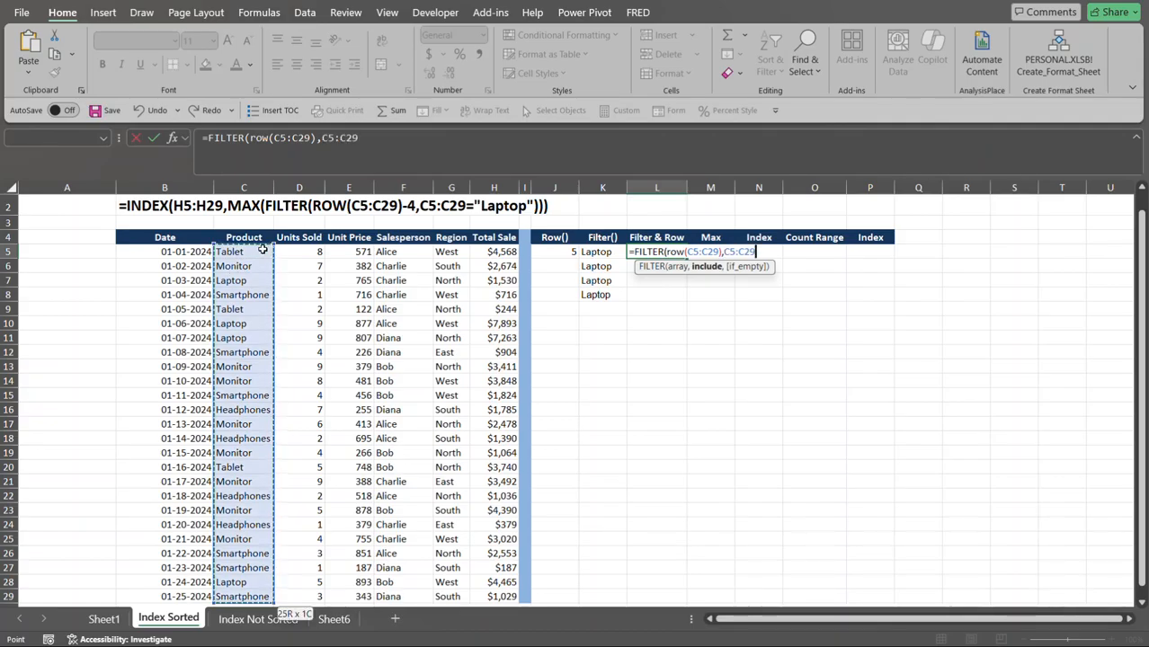
pyautogui.write('=')
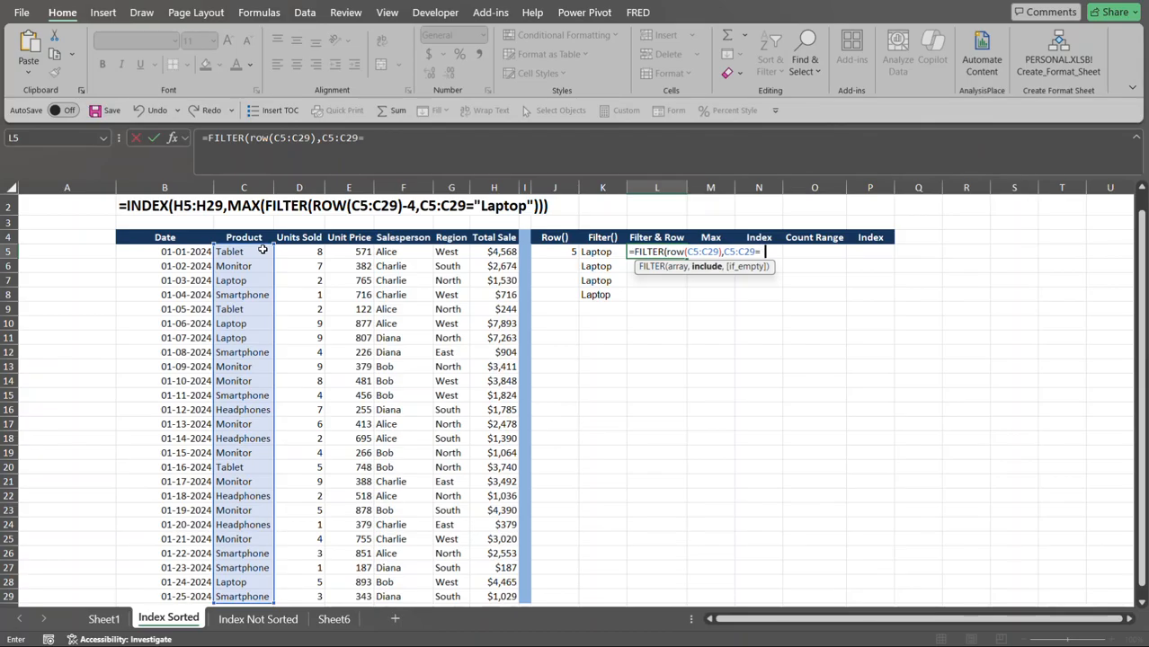
pyautogui.write(' Laptop")')
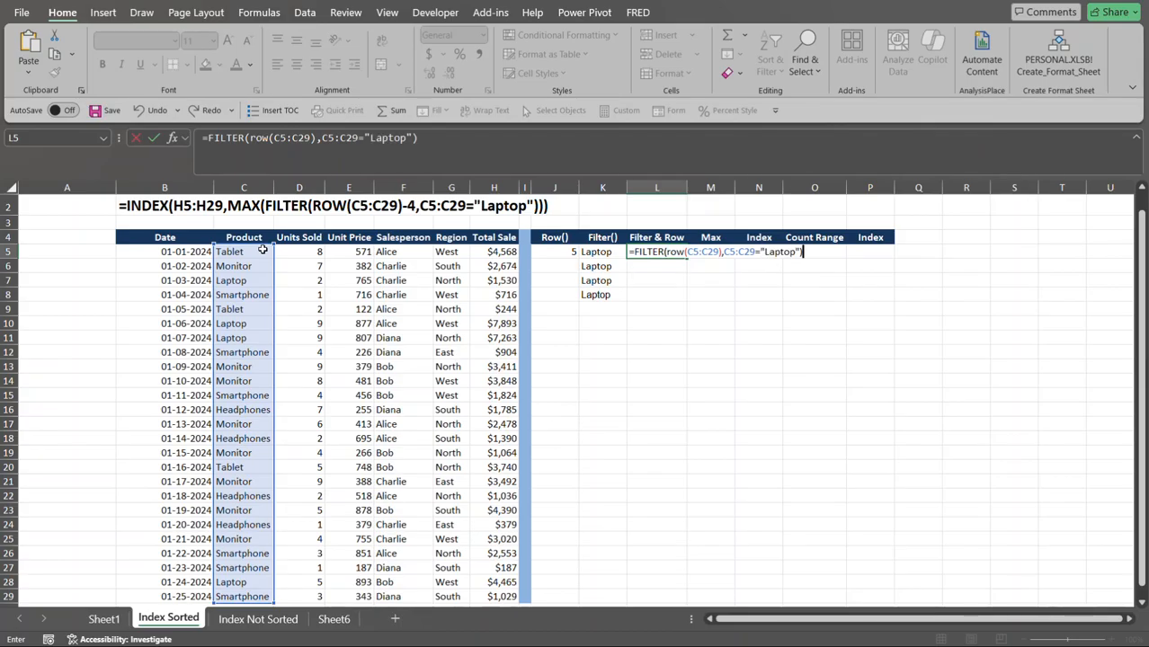
pyautogui.write(')')
pyautogui.press('Return')
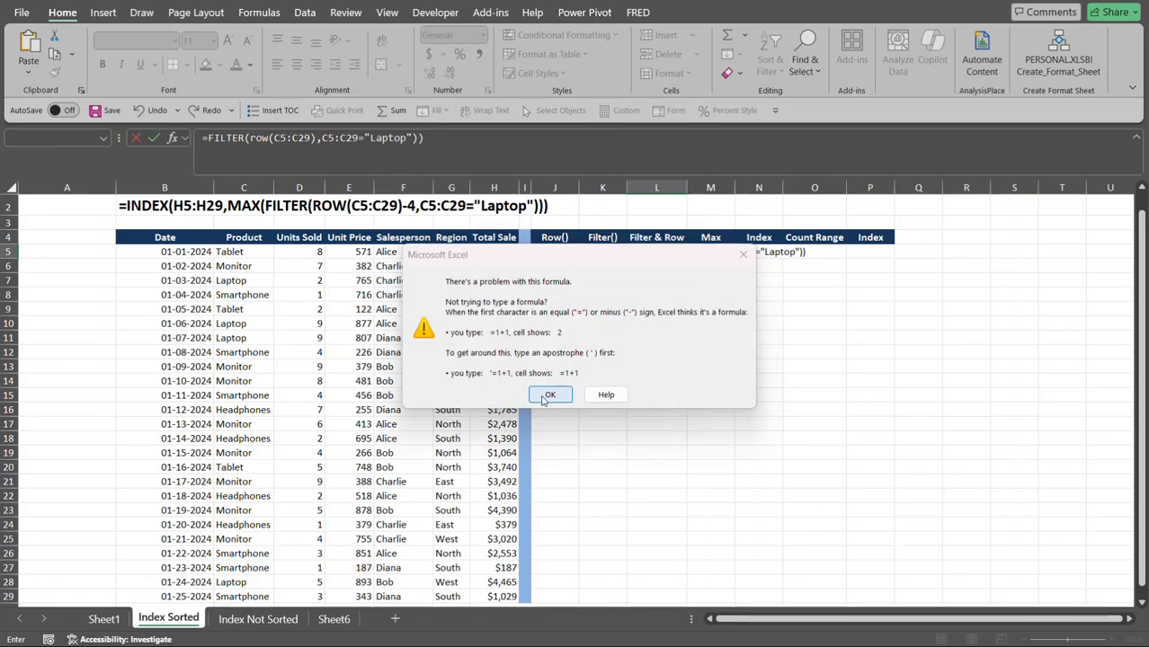
pyautogui.click(549, 395)
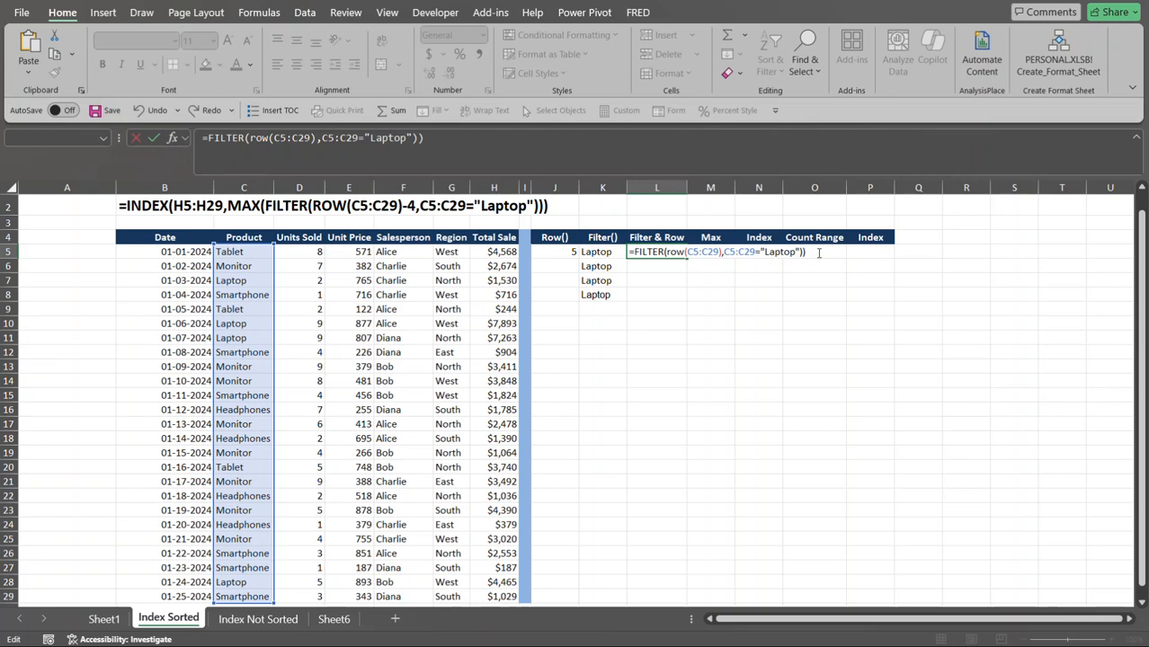
pyautogui.press('BackSpace')
pyautogui.press('Return')
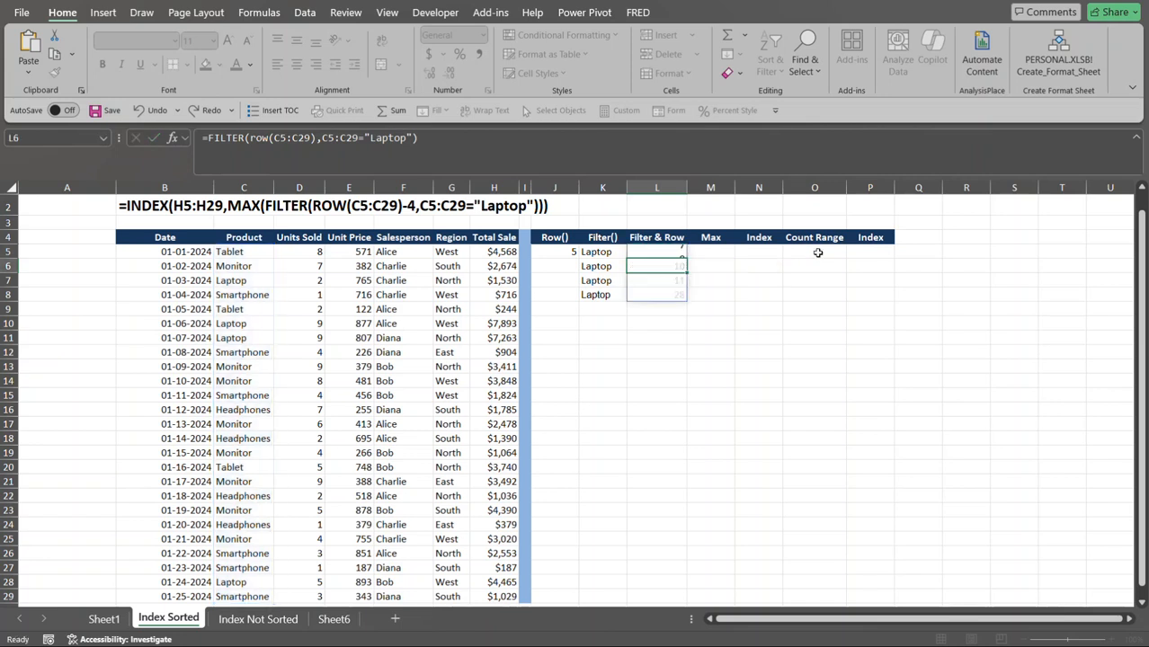
# Compare the row numbers returned by the L5 formula with the sheet rows that hold Laptop in the Product column
pyautogui.click(661, 253)
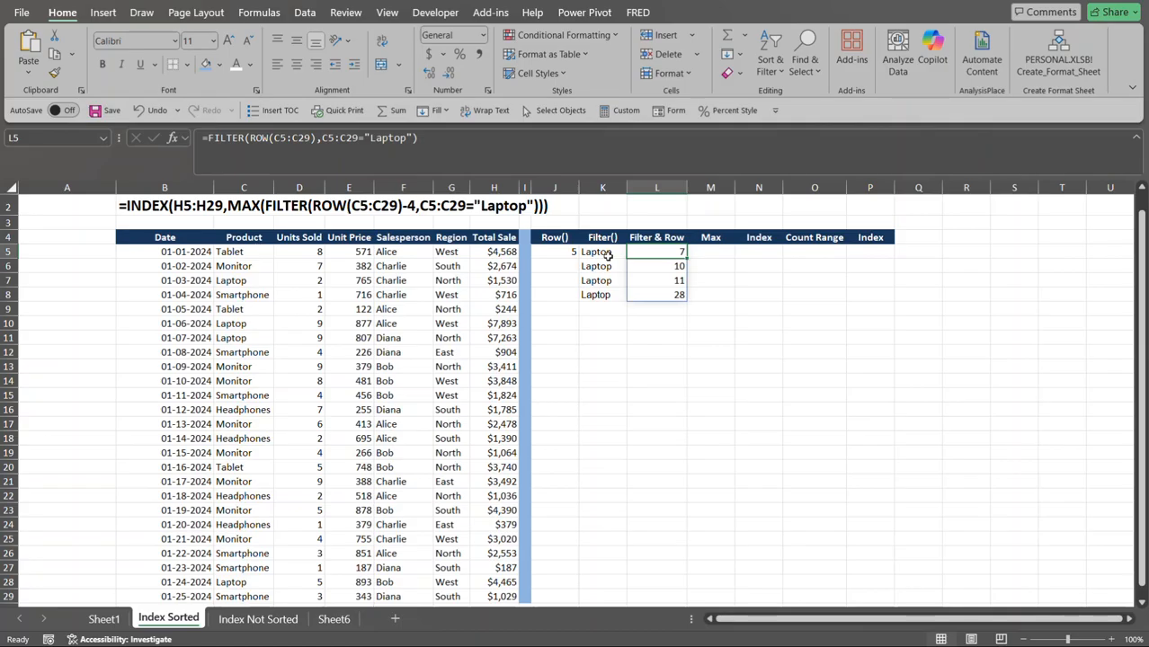
pyautogui.click(252, 281)
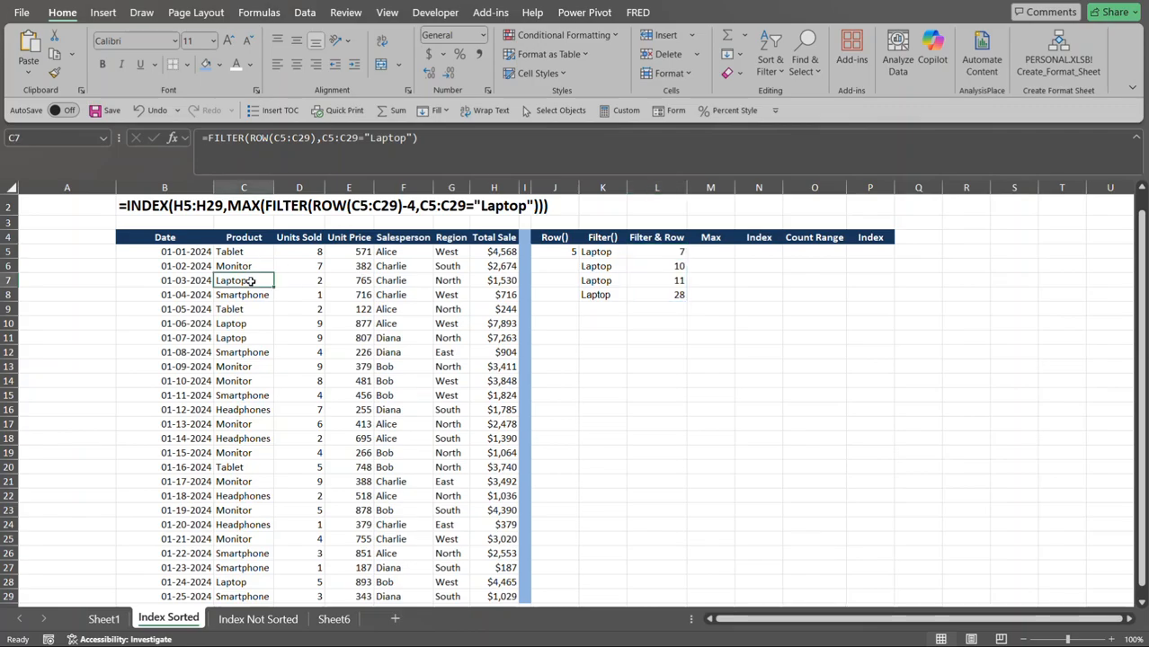
pyautogui.click(10, 280)
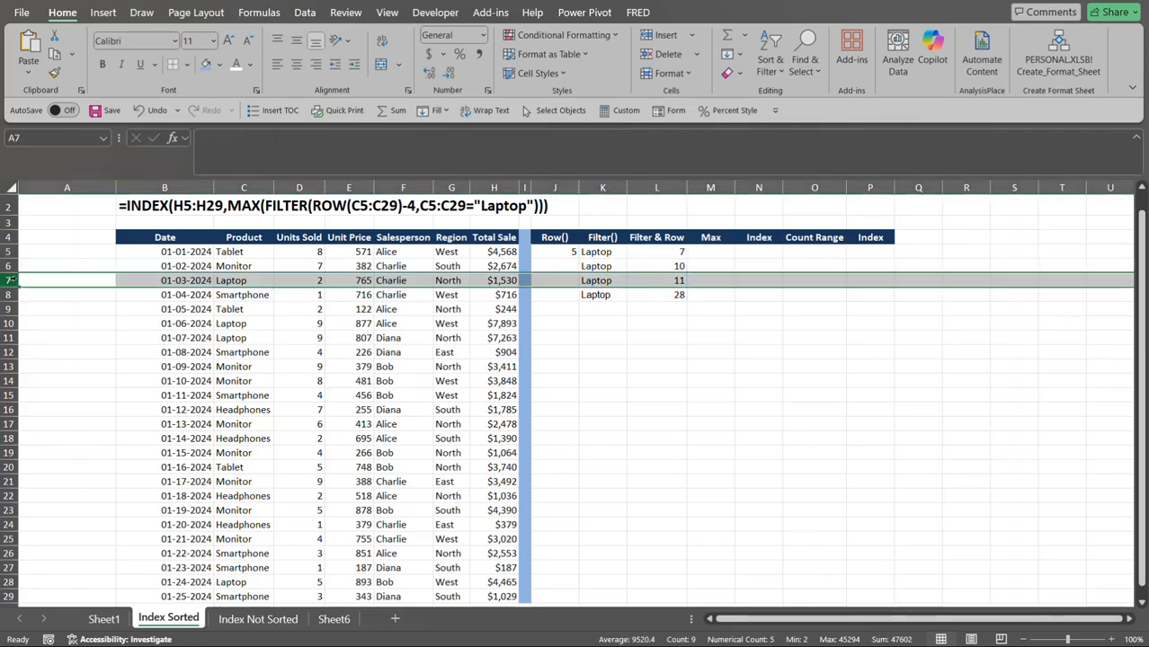
pyautogui.click(591, 267)
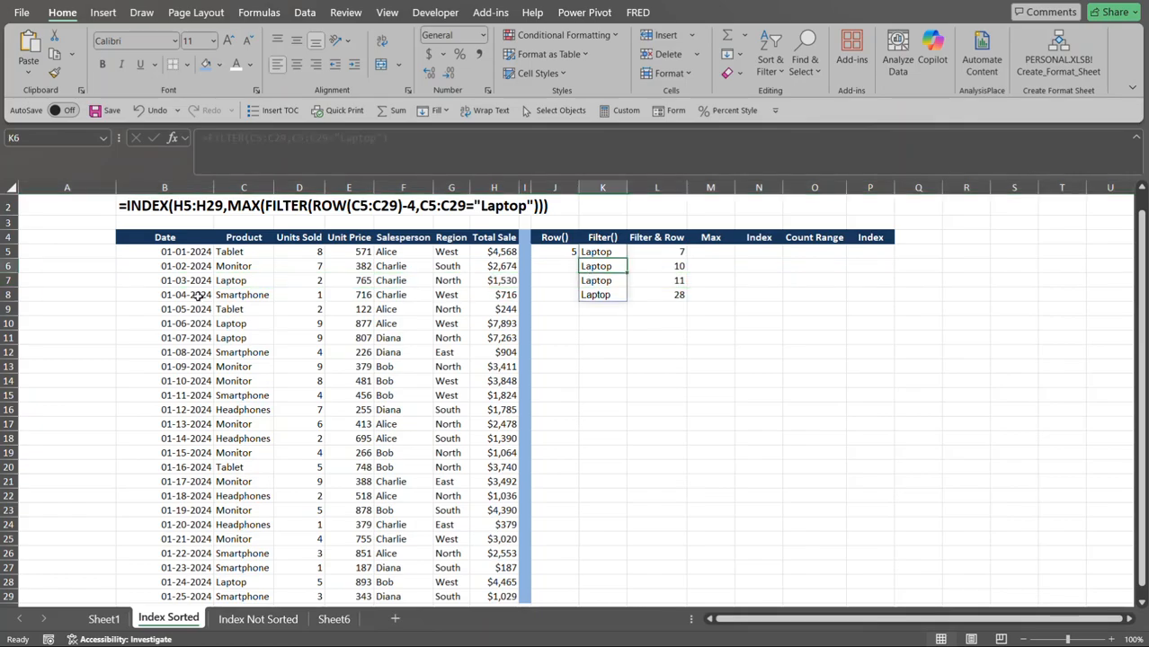
pyautogui.click(239, 322)
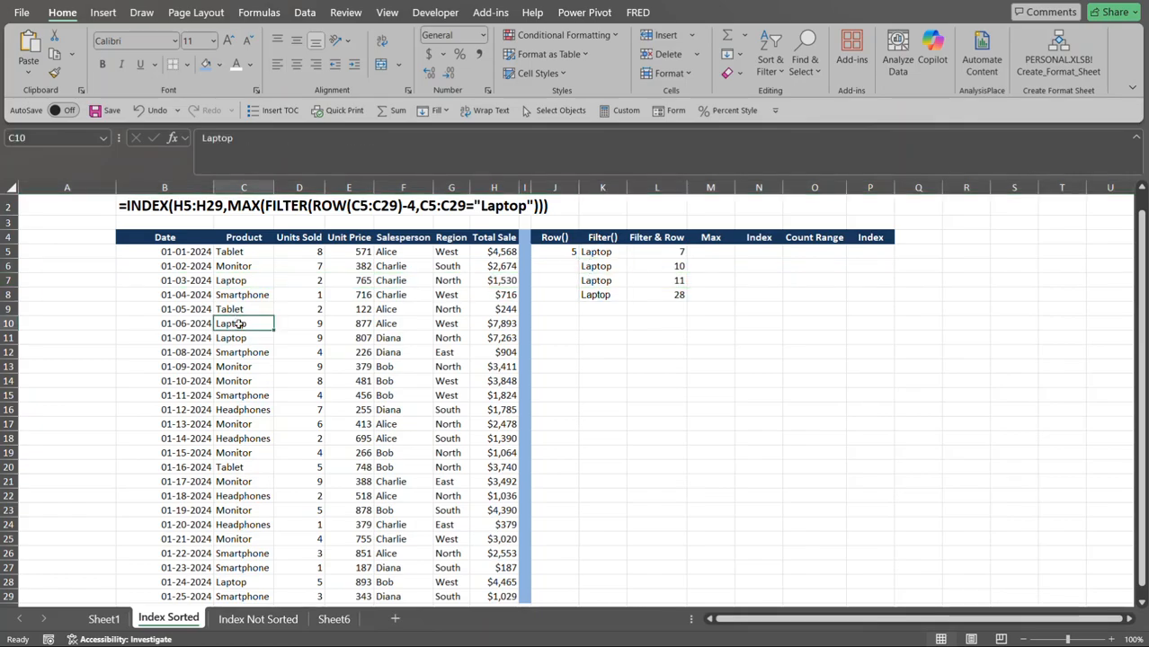
pyautogui.click(9, 324)
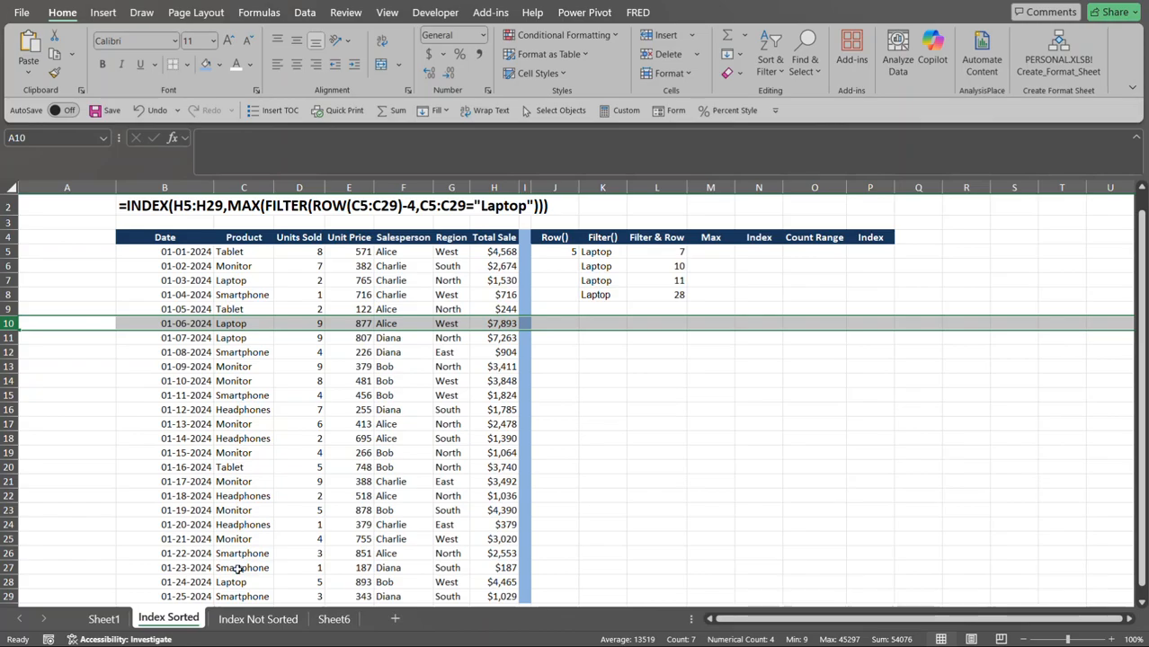
pyautogui.click(173, 583)
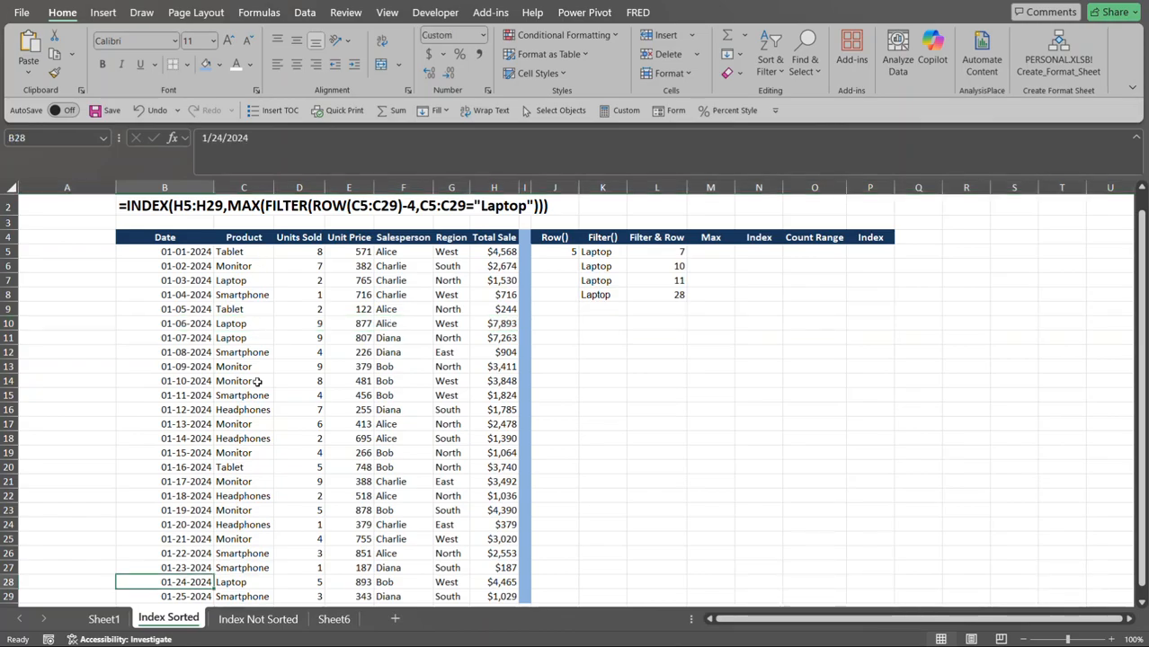
pyautogui.click(22, 583)
pyautogui.click(8, 582)
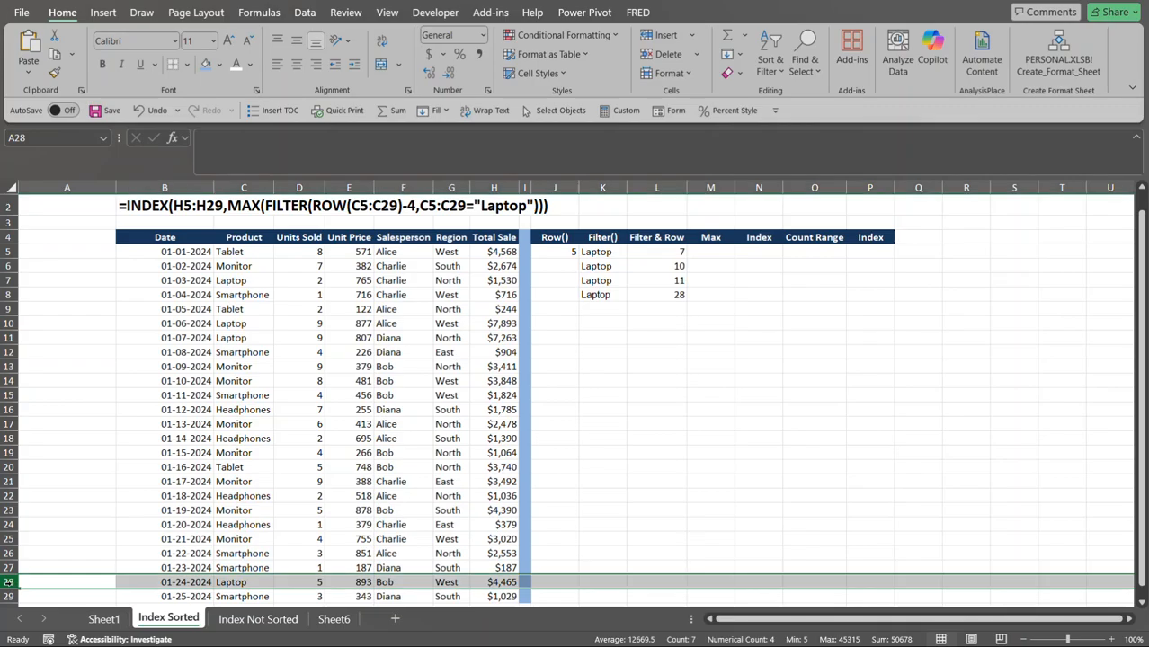
pyautogui.click(678, 263)
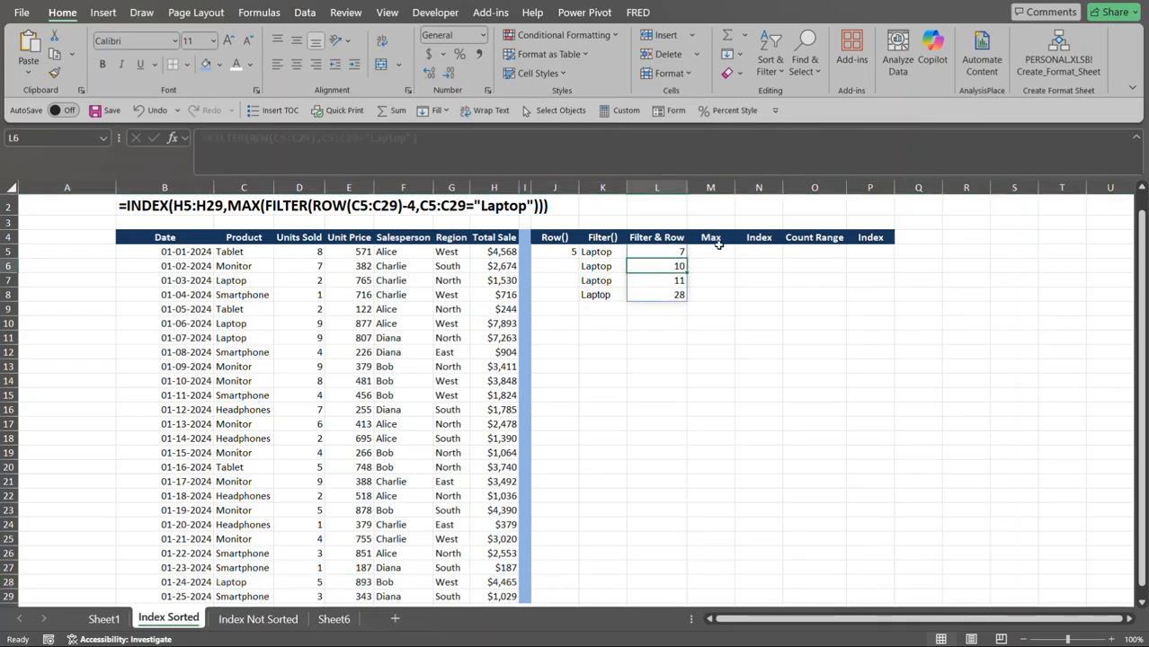
# Copy the full FILTER and ROW formula text from cell L5, leaving that cell unchanged
pyautogui.click(719, 250)
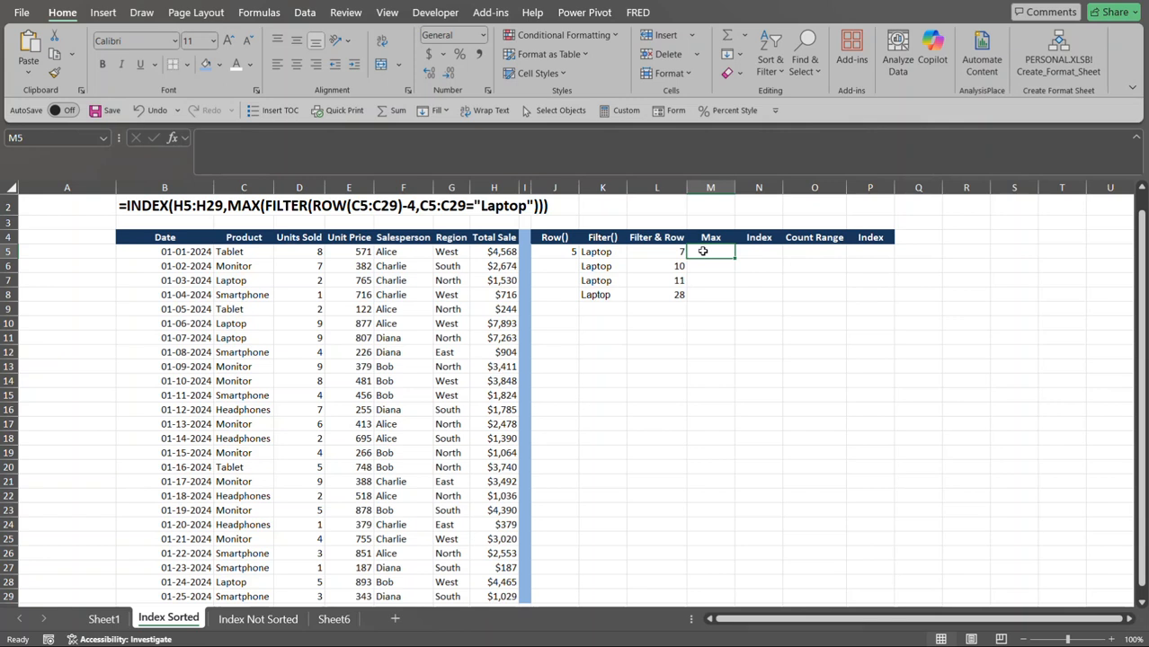
pyautogui.click(669, 252)
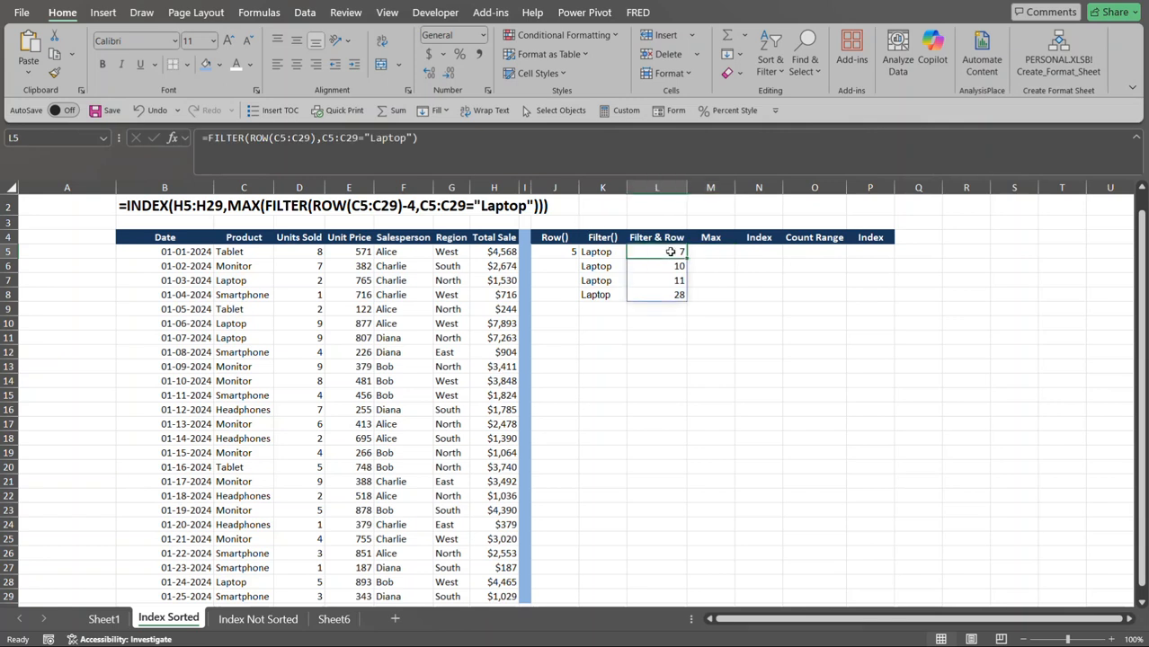
pyautogui.moveTo(459, 141); pyautogui.dragTo(201, 151)
pyautogui.hotkey('ctrl', 'c')
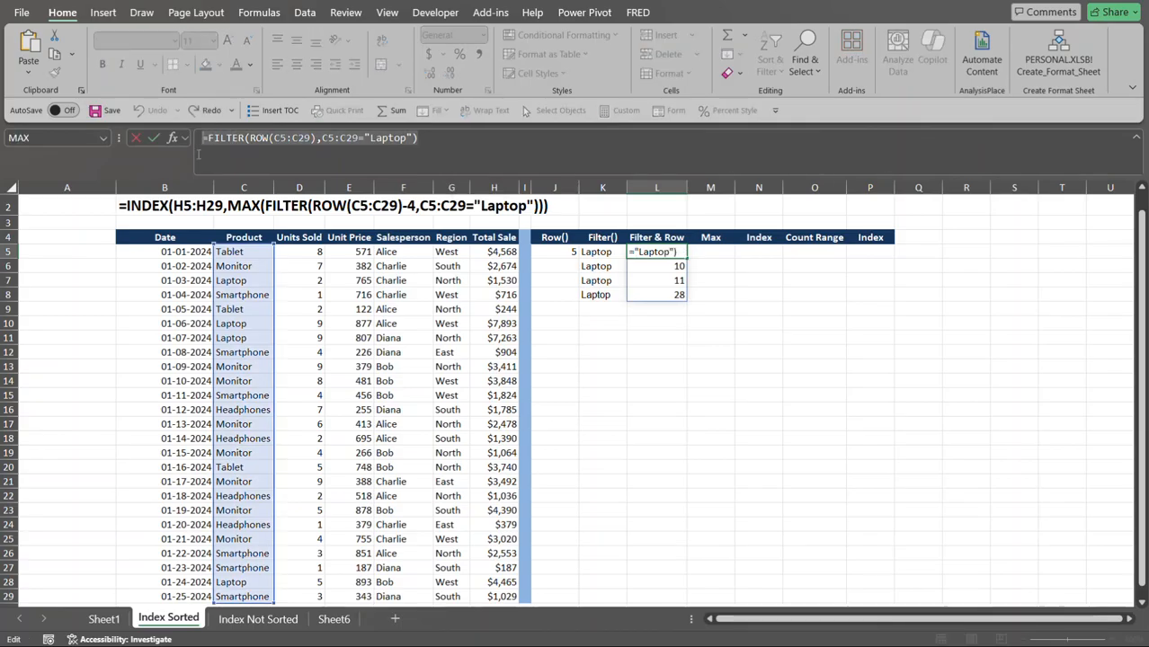
pyautogui.press('Escape')
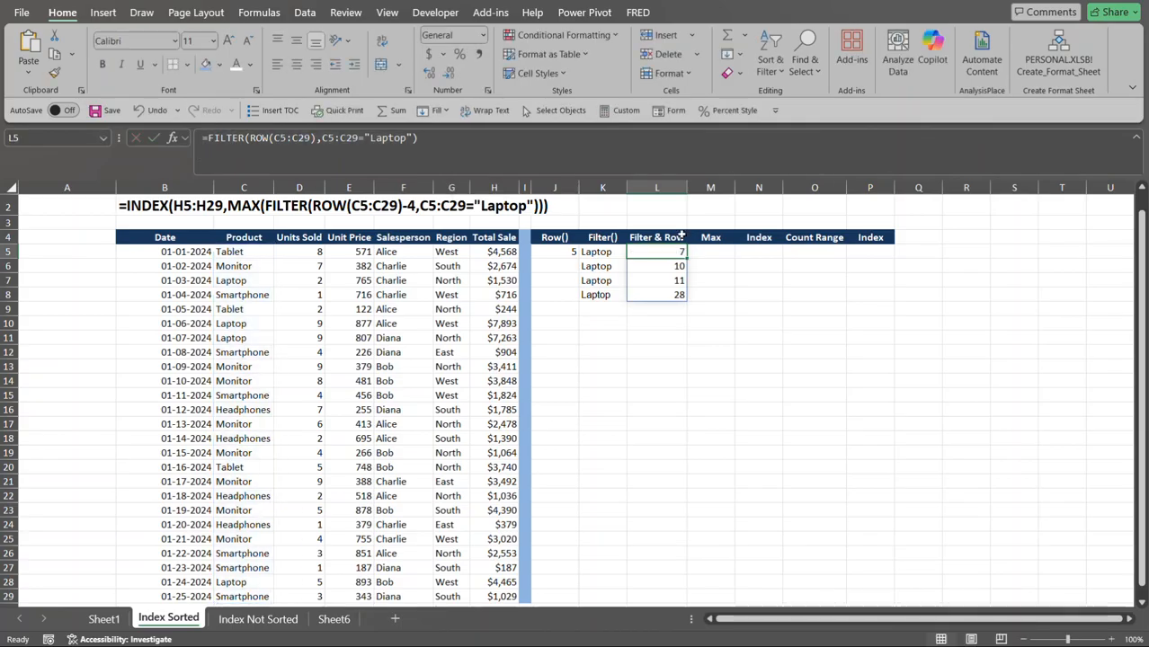
# Paste the copied formula into M5 under the Max header and wrap it as =MAX(FILTER(ROW(C5:C29),C5:C29="Laptop"))
pyautogui.click(732, 251)
pyautogui.click(497, 148)
pyautogui.hotkey('ctrl', 'v')
pyautogui.click(204, 147)
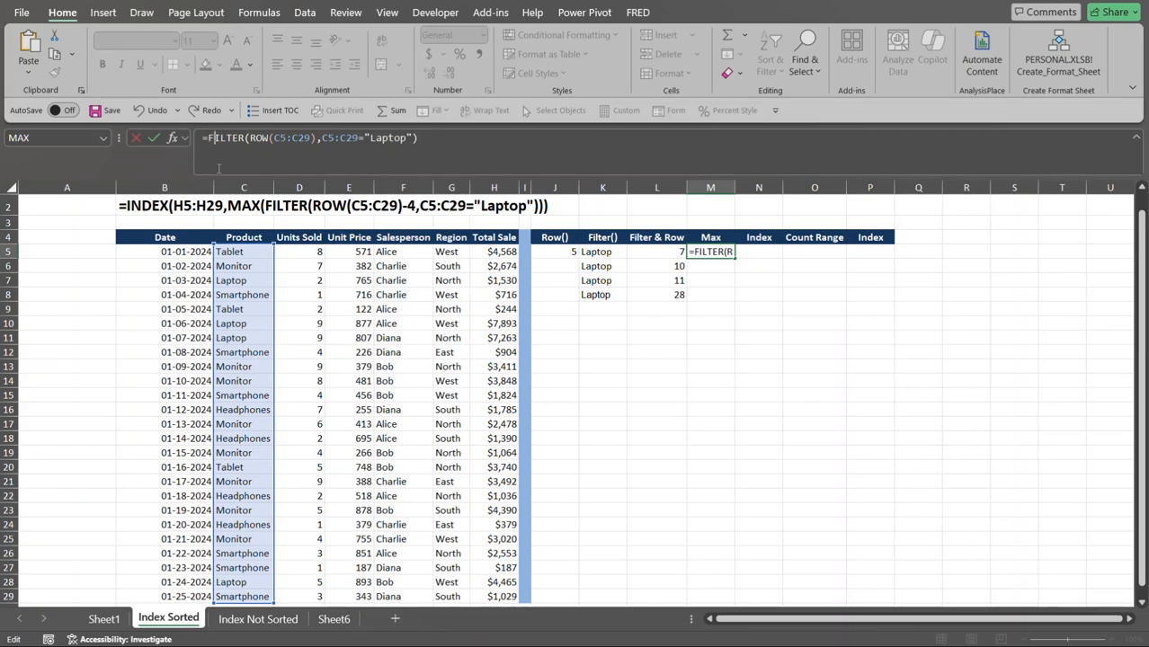
pyautogui.write('max(')
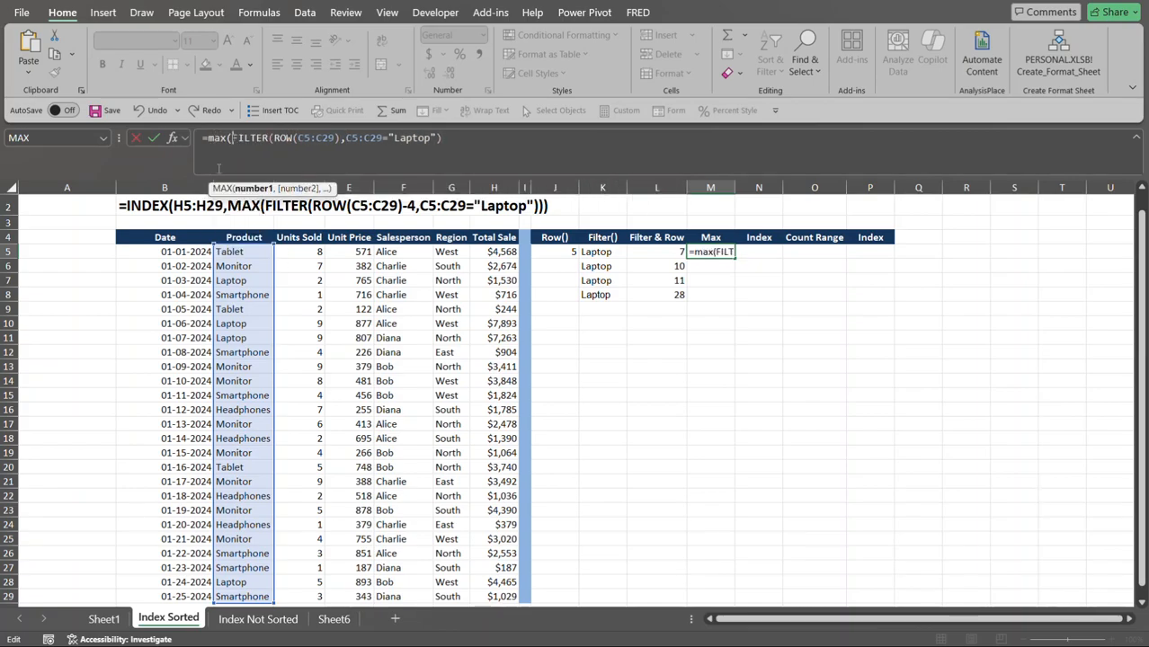
pyautogui.click(476, 137)
pyautogui.write('))')
pyautogui.press('Return')
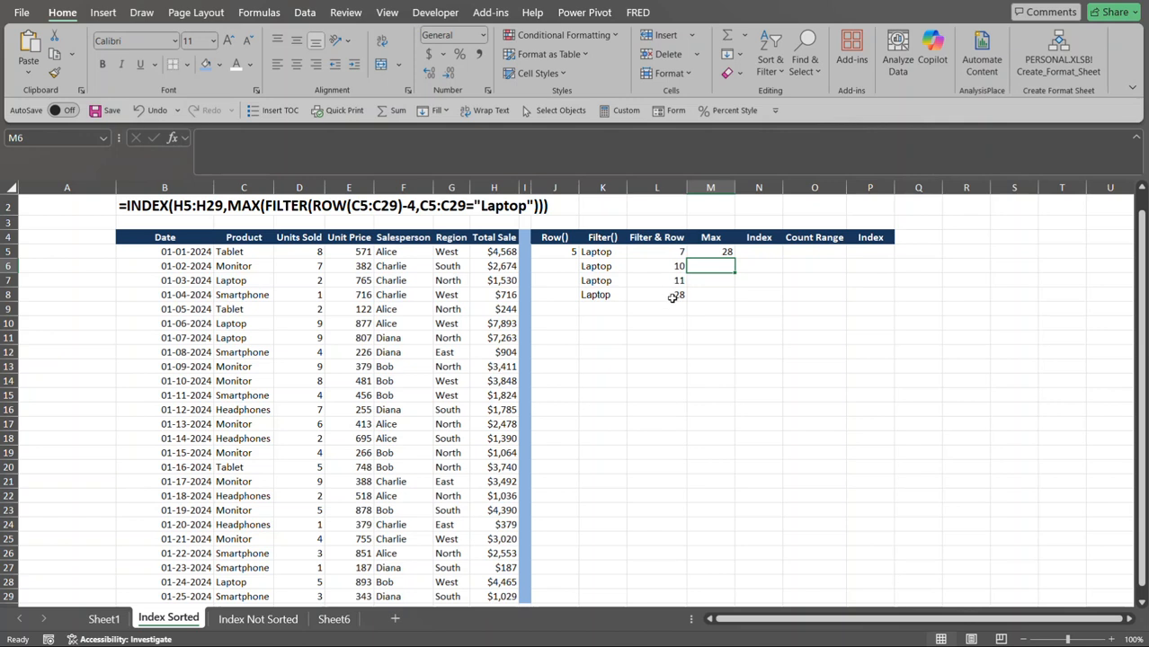
# Compare the MAX result in M5 with the row of the last Laptop sale, and select N5 under the Index header
pyautogui.click(704, 251)
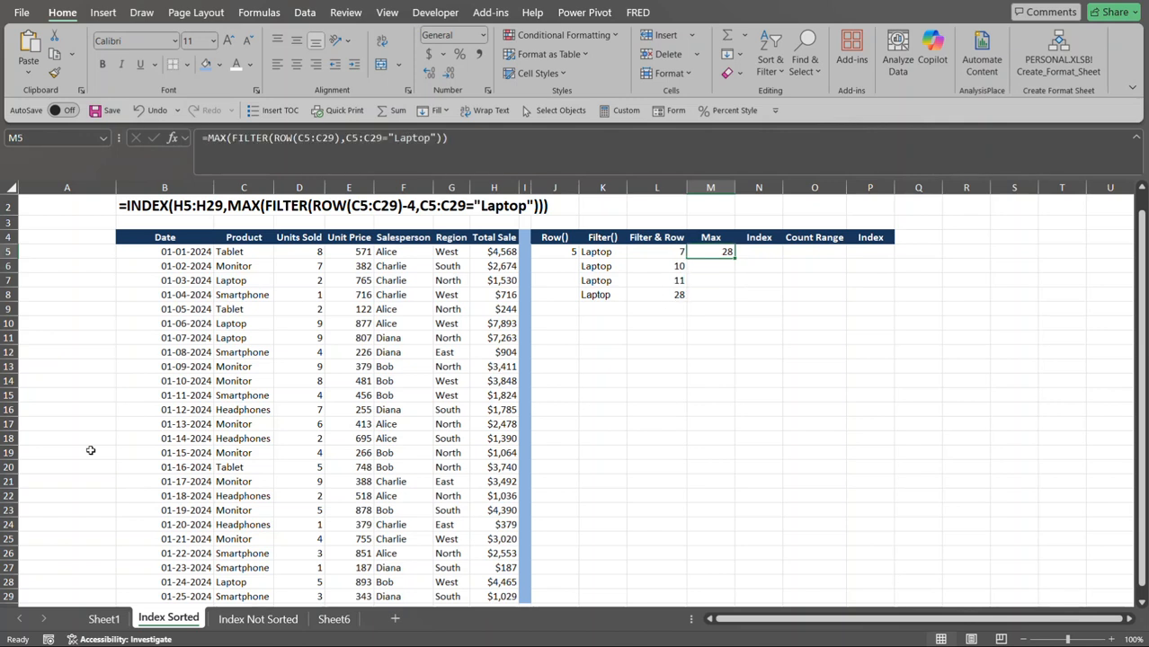
pyautogui.click(7, 581)
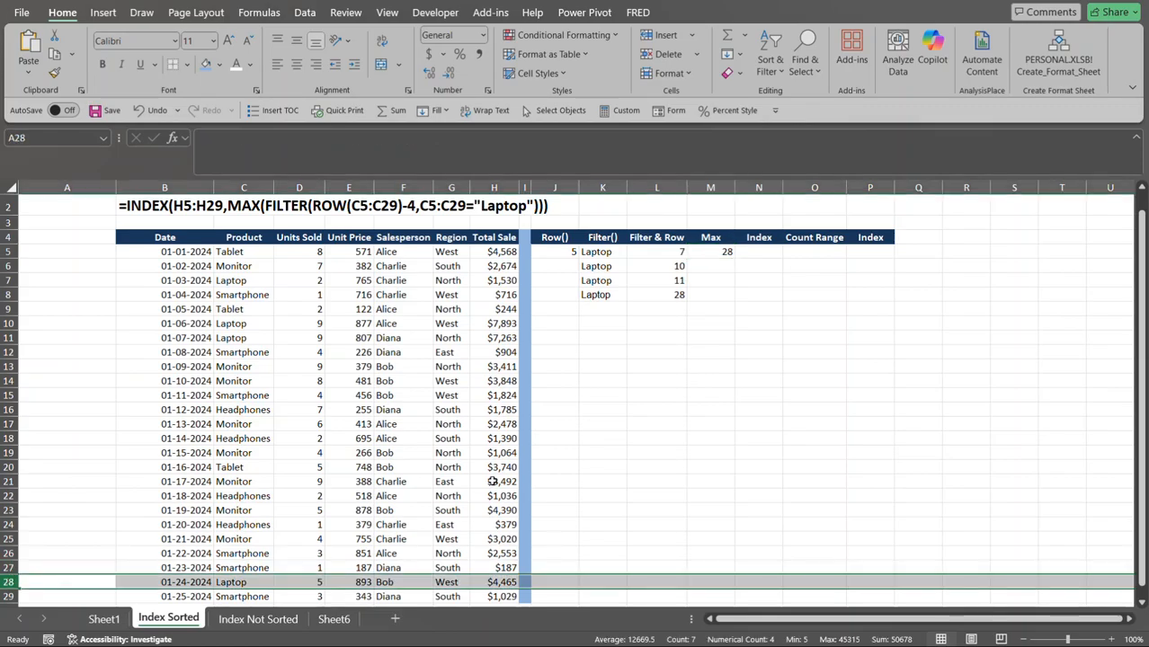
pyautogui.moveTo(1138, 405); pyautogui.dragTo(1138, 412)
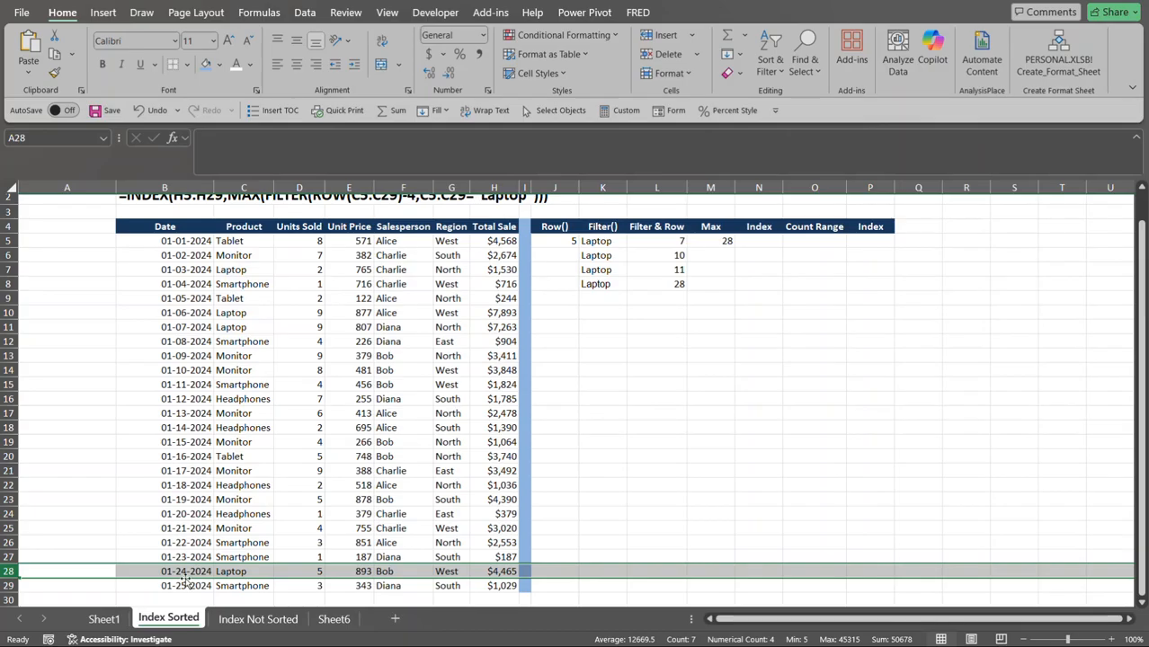
pyautogui.click(252, 573)
pyautogui.moveTo(1143, 388); pyautogui.dragTo(1143, 384)
pyautogui.click(777, 270)
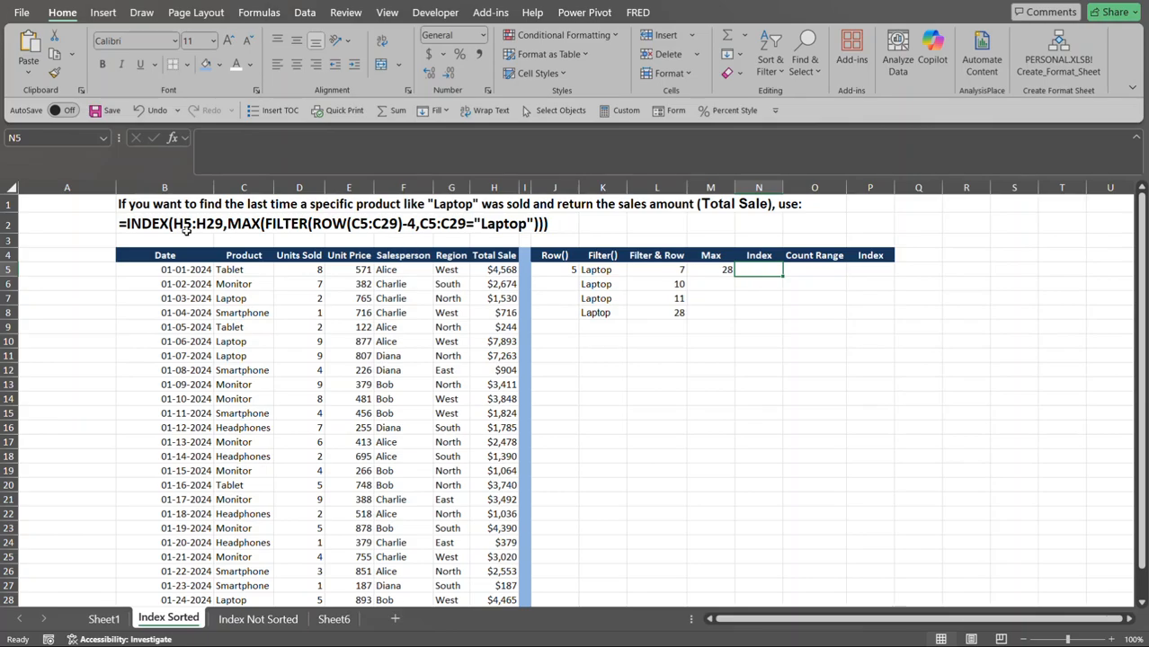
# Copy the MAX formula text from M5, leaving that cell unchanged, and paste it into N5 under the Index header
pyautogui.click(716, 269)
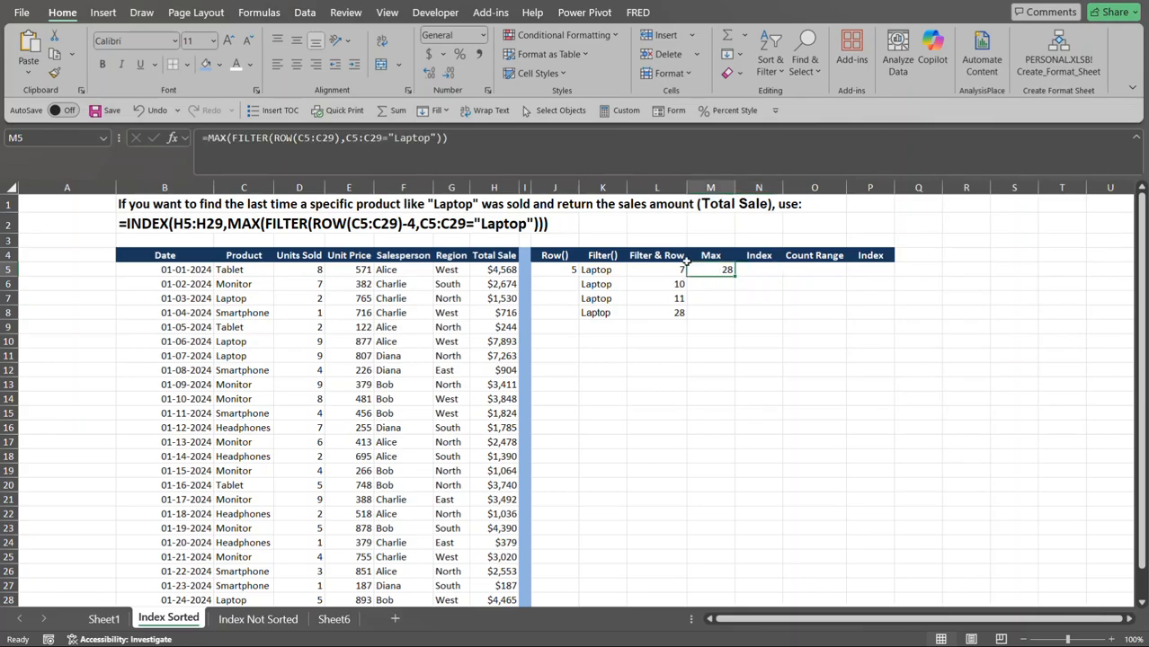
pyautogui.moveTo(521, 151); pyautogui.dragTo(189, 160)
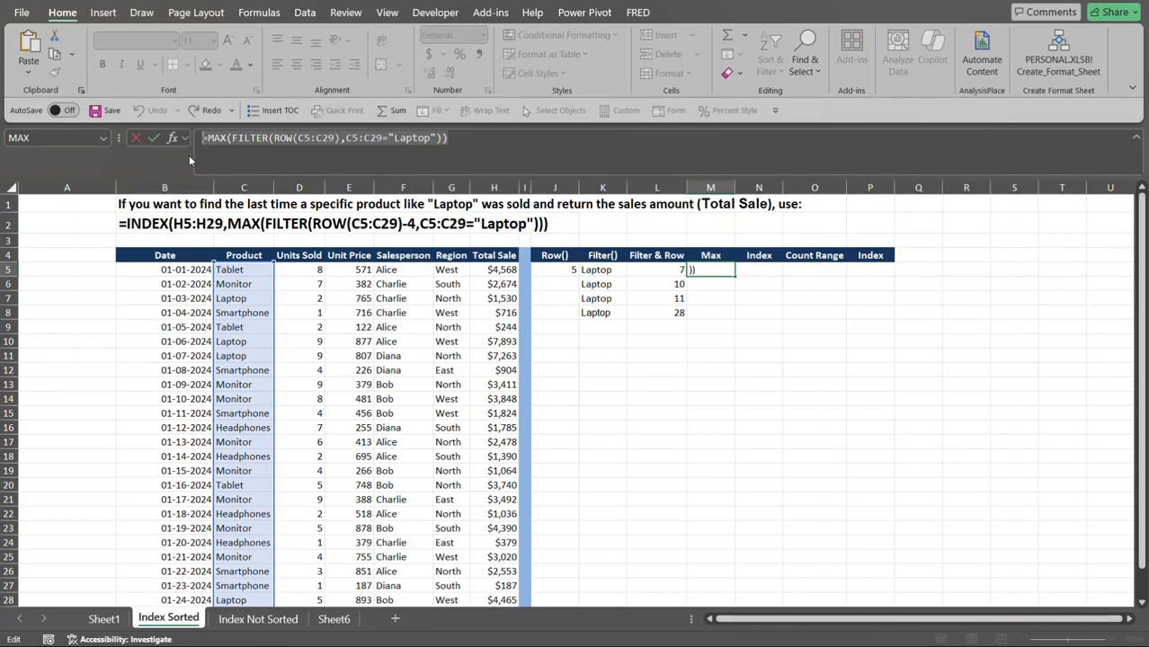
pyautogui.press('Escape')
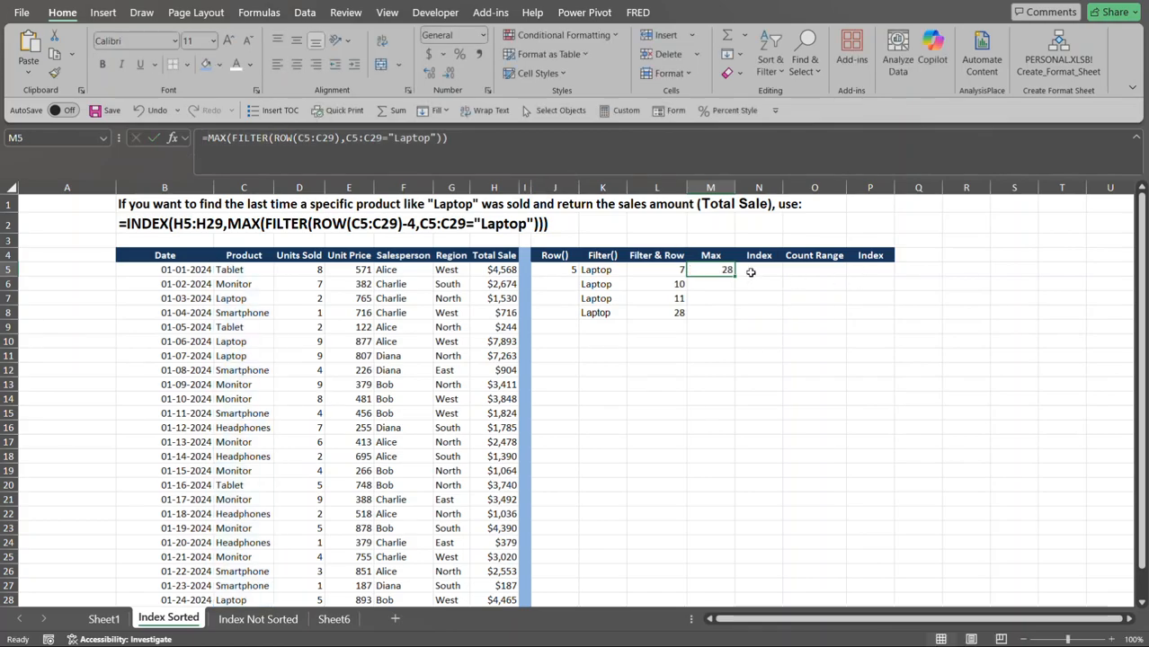
pyautogui.click(749, 272)
pyautogui.click(300, 161)
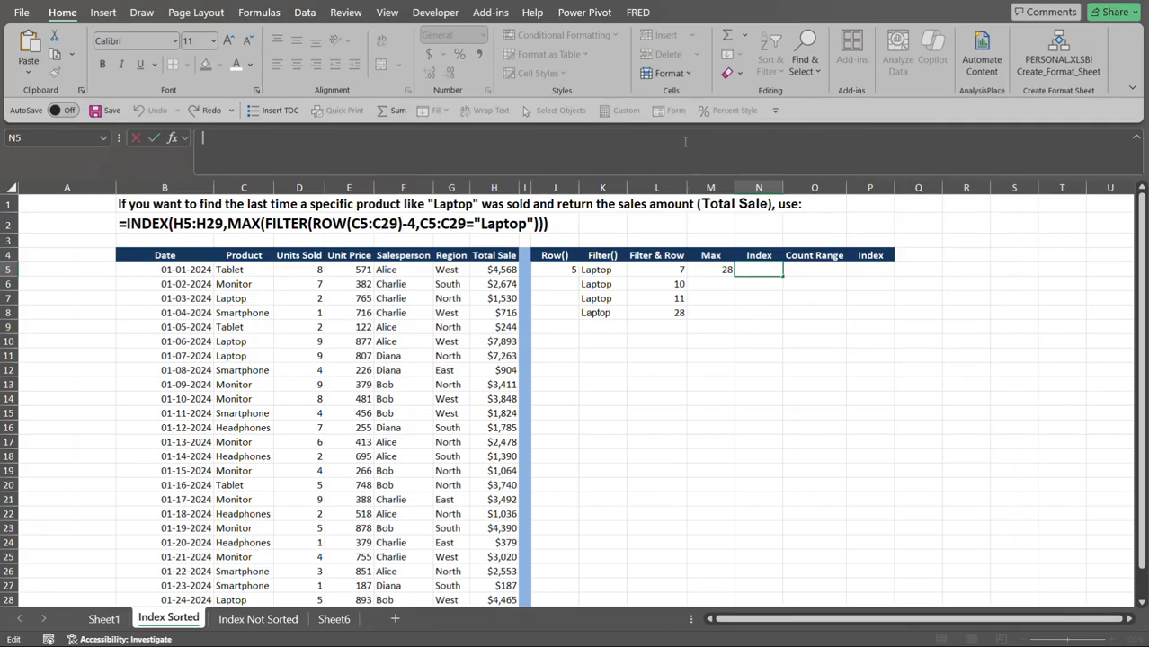
pyautogui.hotkey('ctrl', 'v')
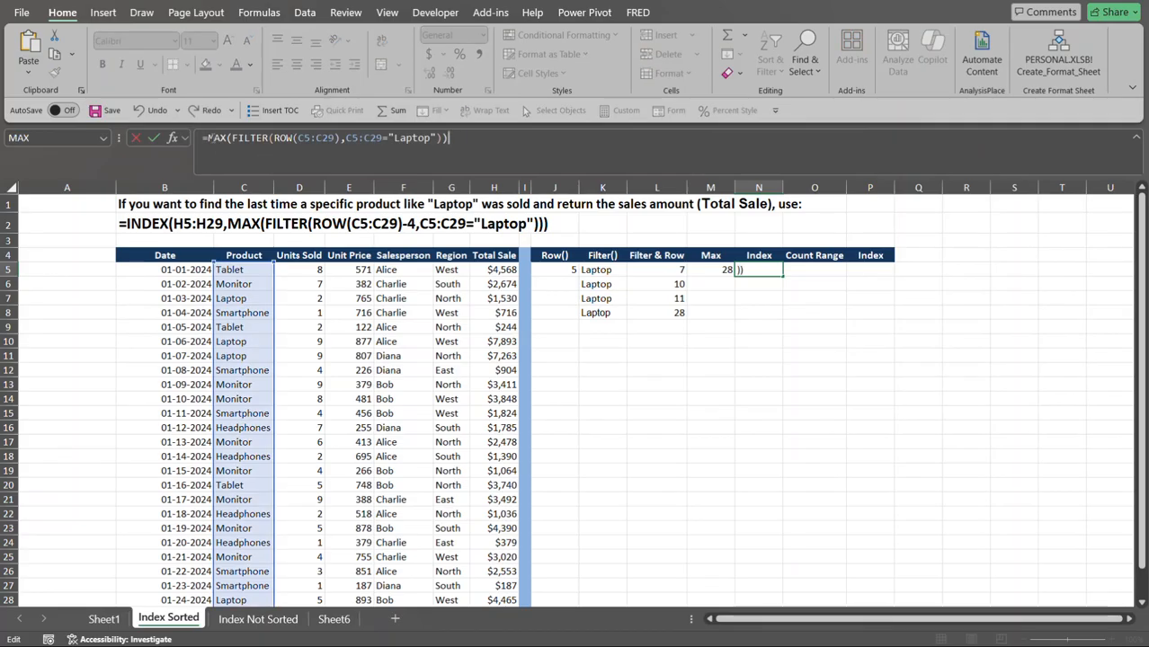
# Wrap the pasted formula in N5 as =INDEX(H5:H29,MAX(FILTER(ROW(C5:C29),C5:C29="Laptop"))) and reselect the cell to view its result
pyautogui.click(207, 137)
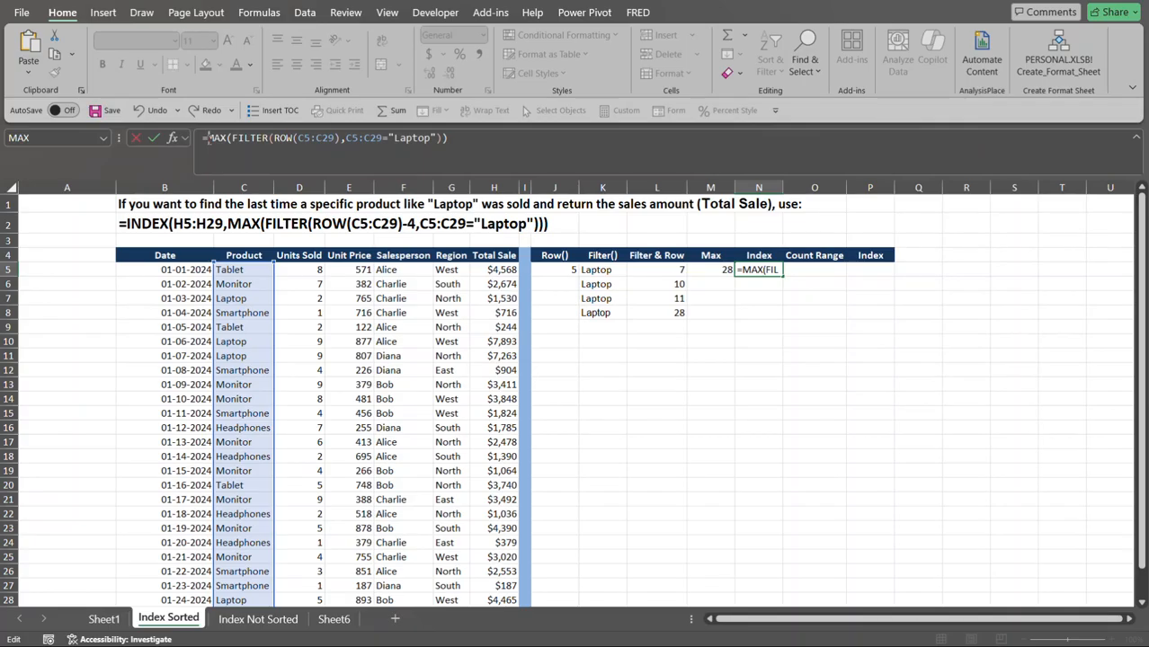
pyautogui.press('Delete')
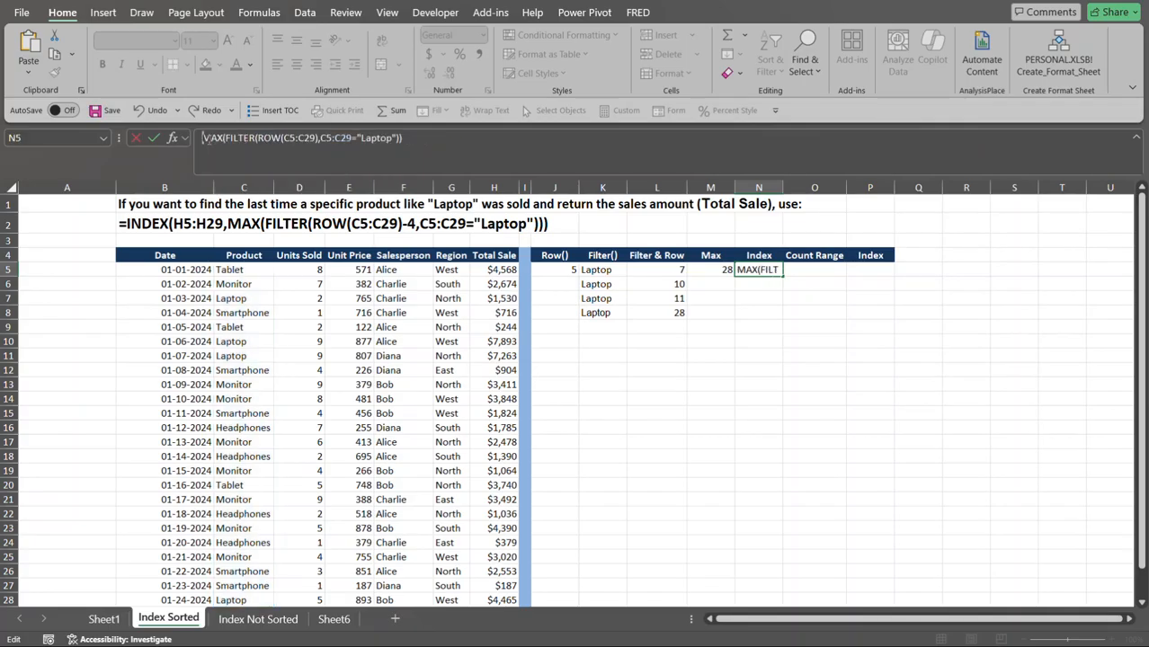
pyautogui.write('=index')
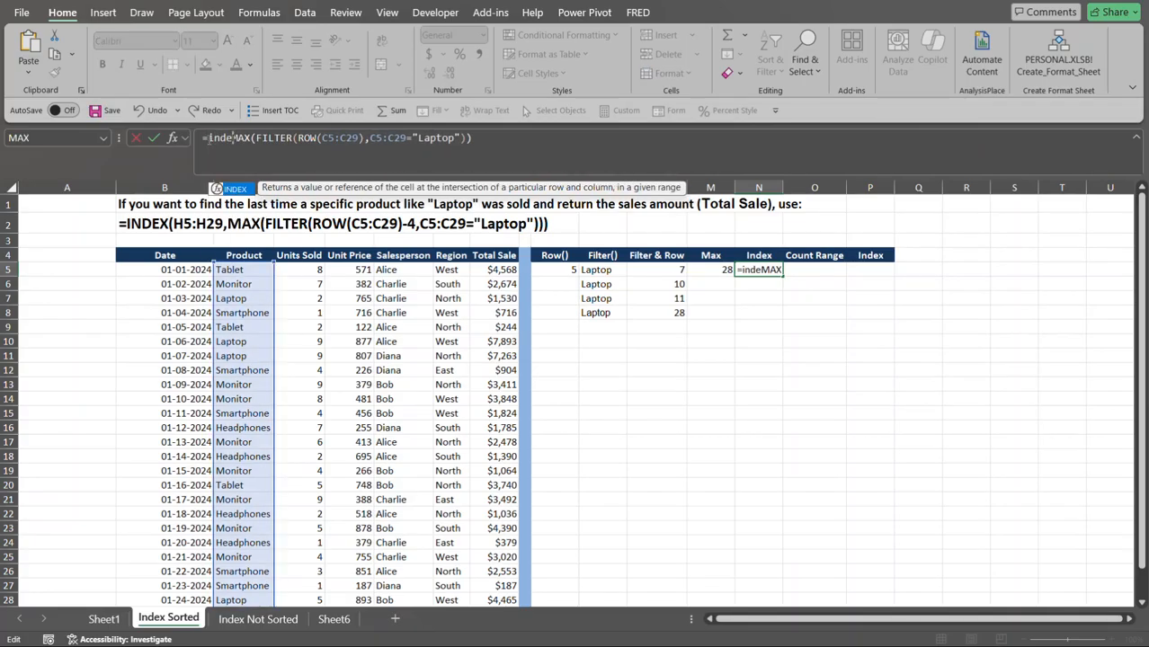
pyautogui.write('(')
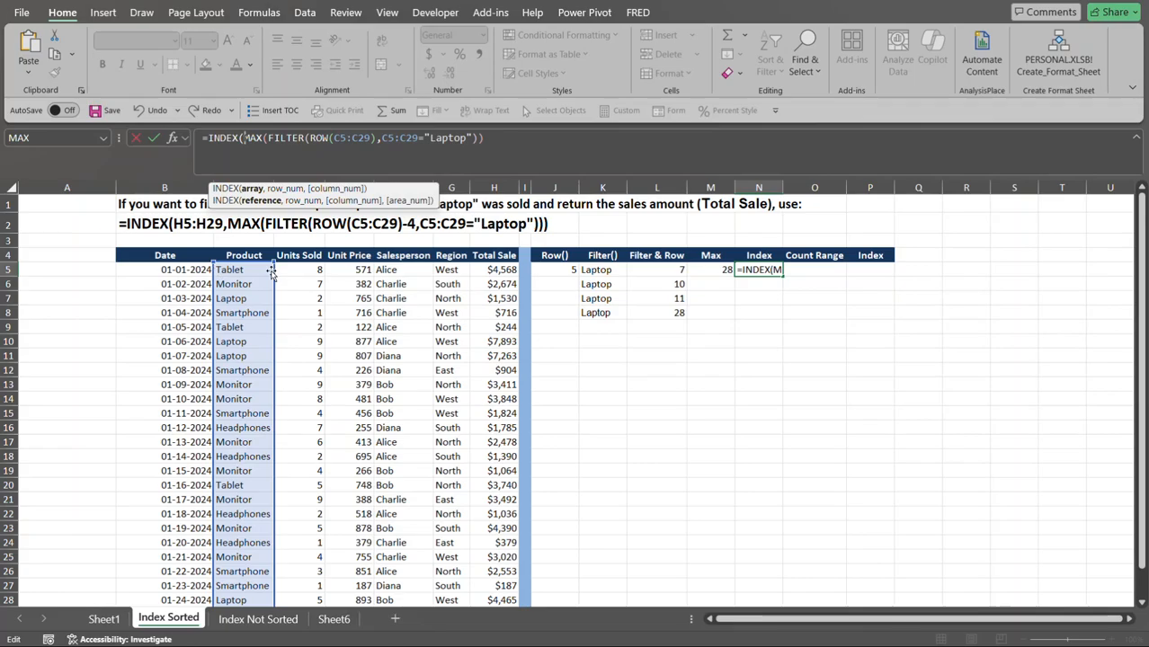
pyautogui.click(500, 268)
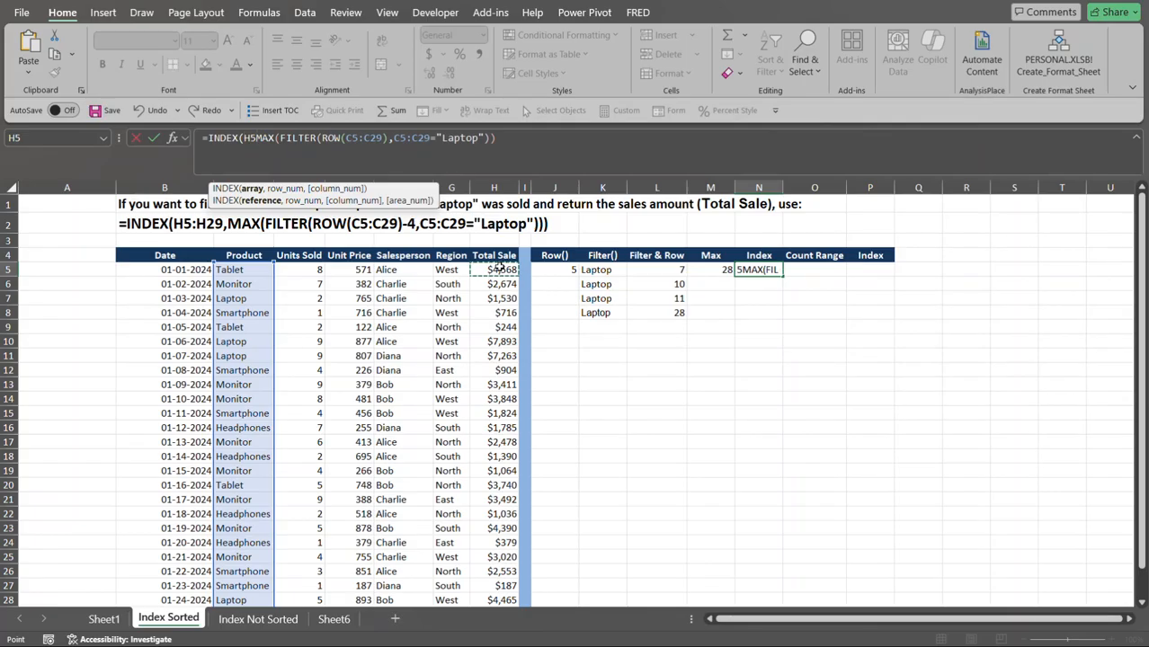
pyautogui.hotkey('ctrl', 'shift', 'Down')
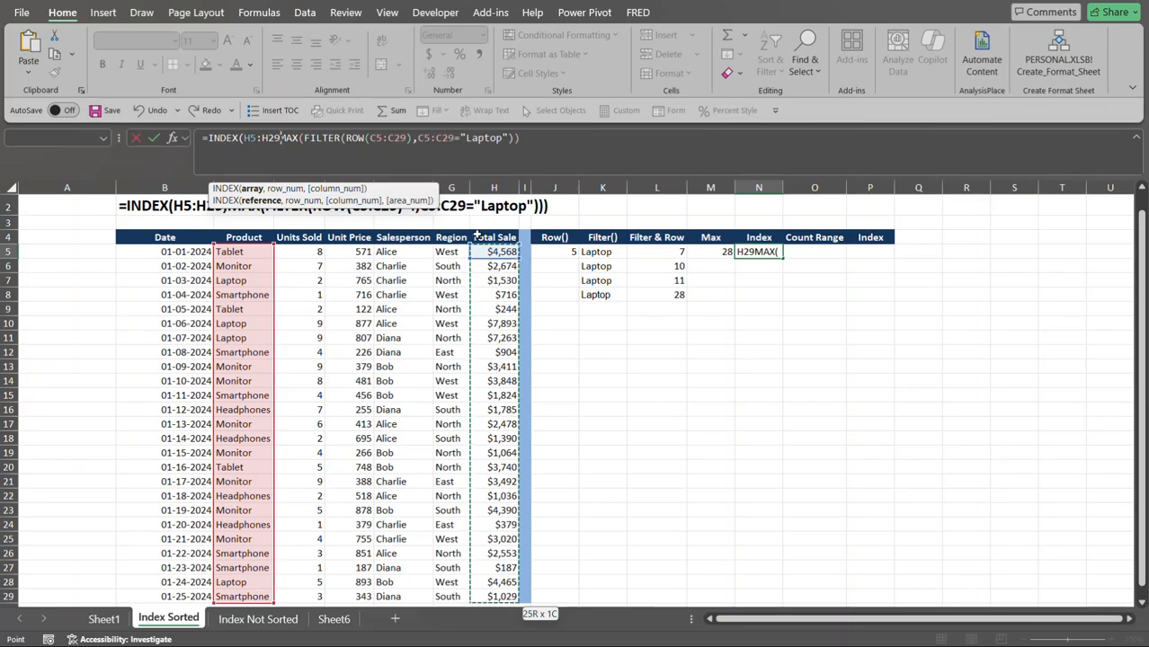
pyautogui.write(',')
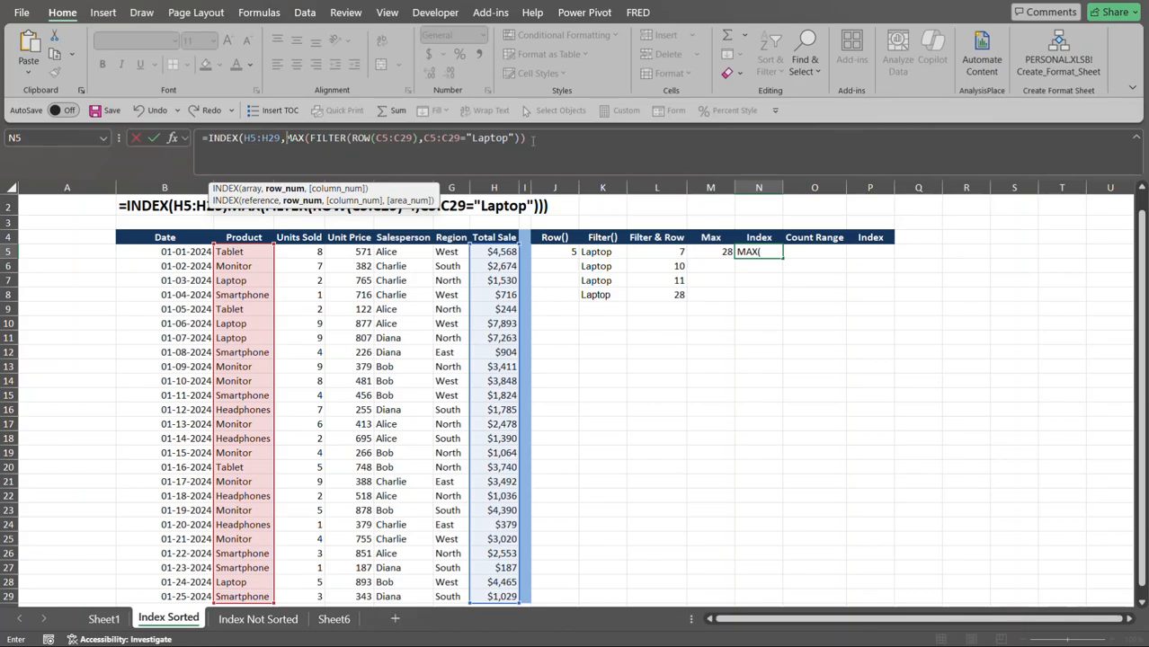
pyautogui.click(533, 140)
pyautogui.write(')')
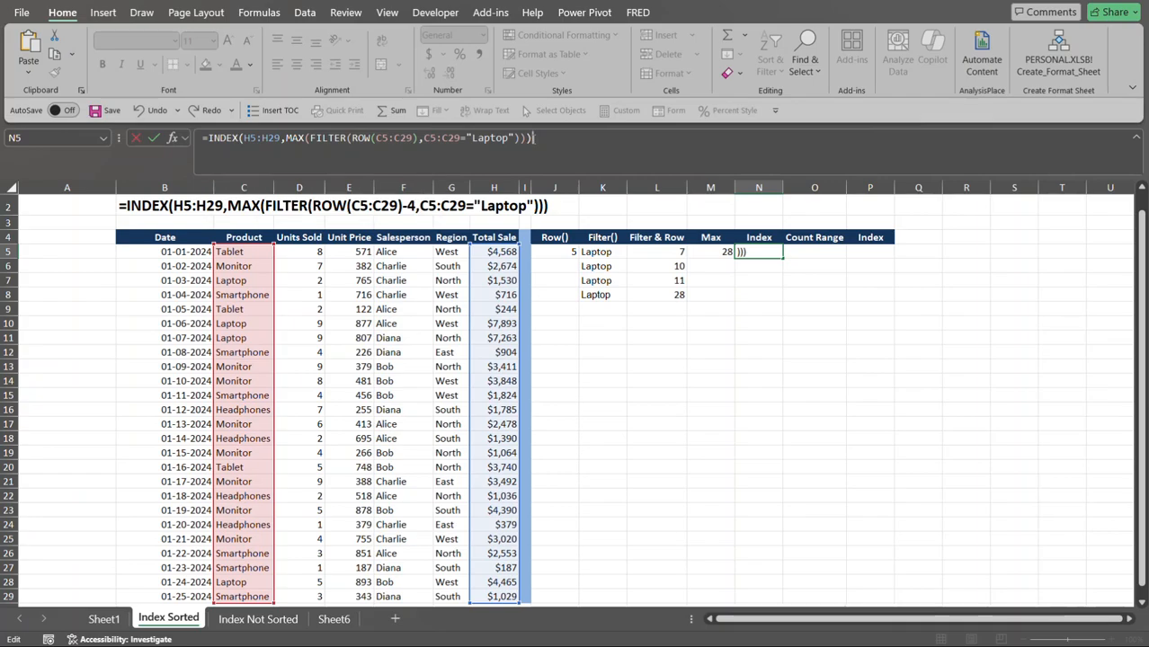
pyautogui.press('Return')
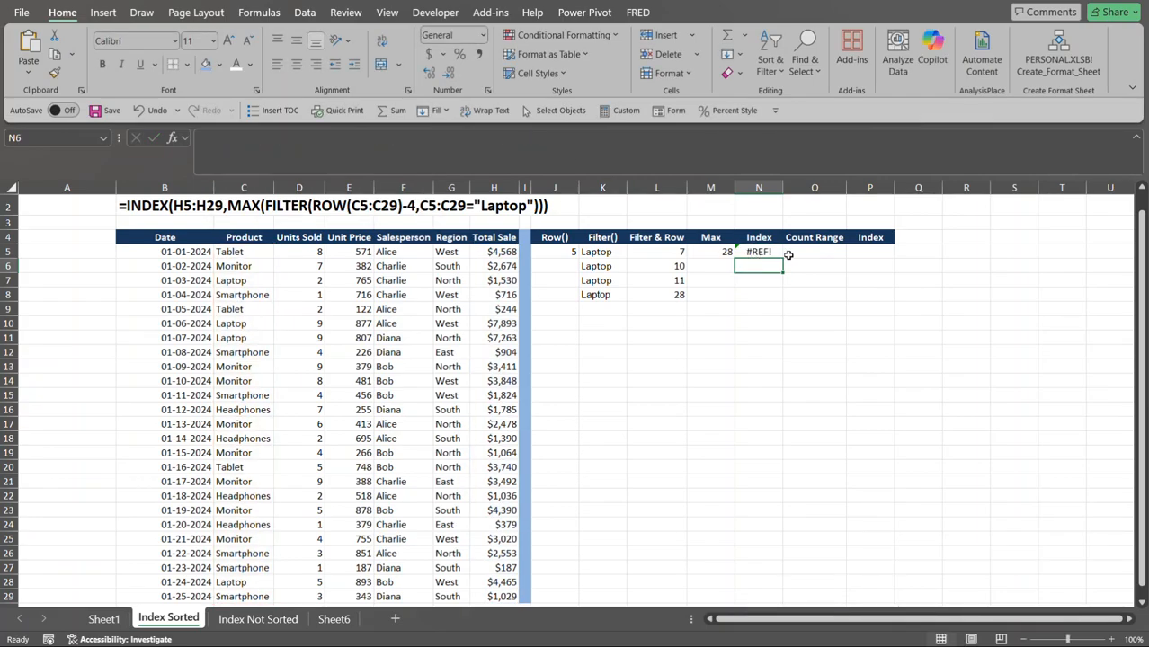
pyautogui.moveTo(1142, 236); pyautogui.dragTo(1145, 210)
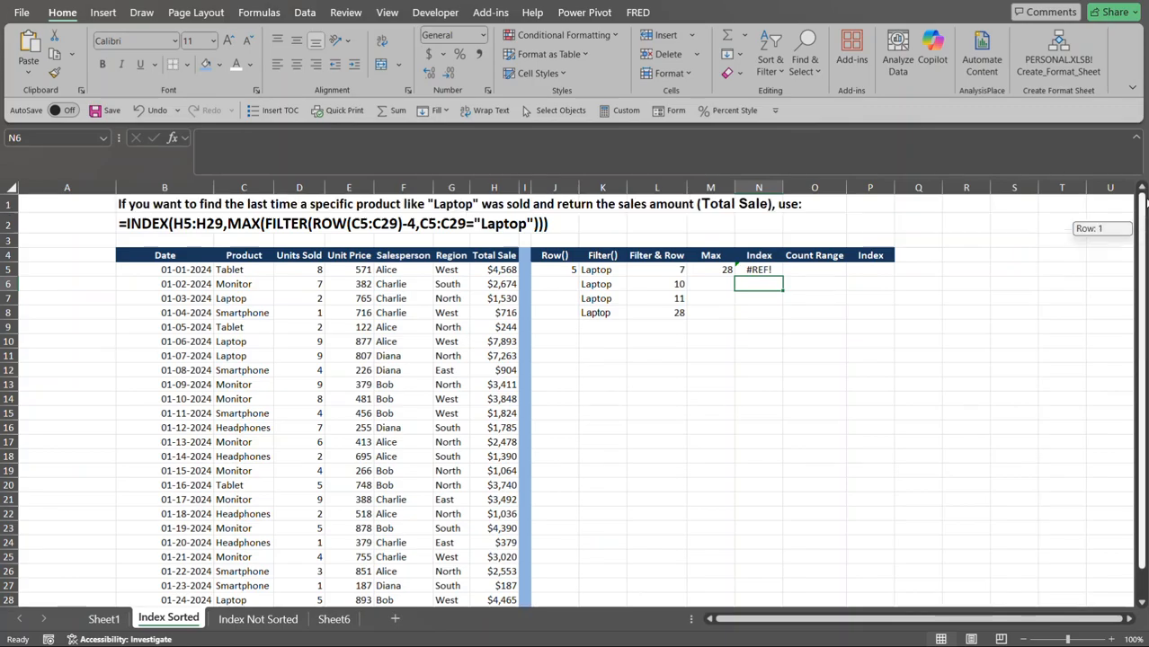
pyautogui.click(764, 271)
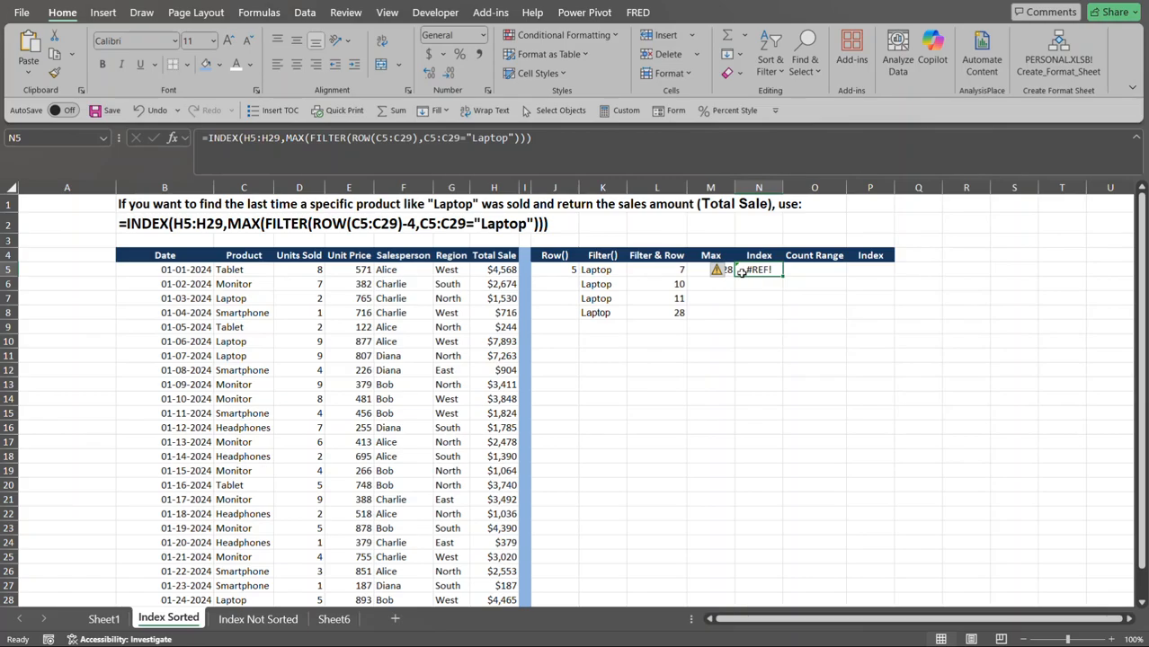
# Enter =COUNTA(H5:H29) in cell O5 under the Count Range header
pyautogui.click(807, 270)
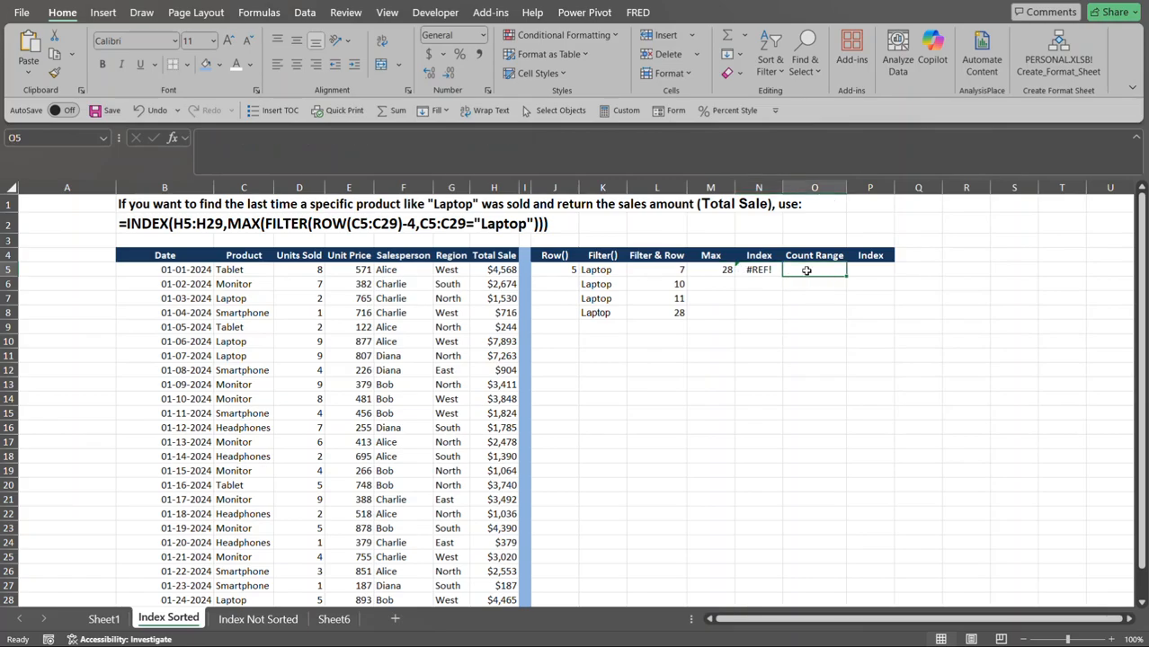
pyautogui.write('=')
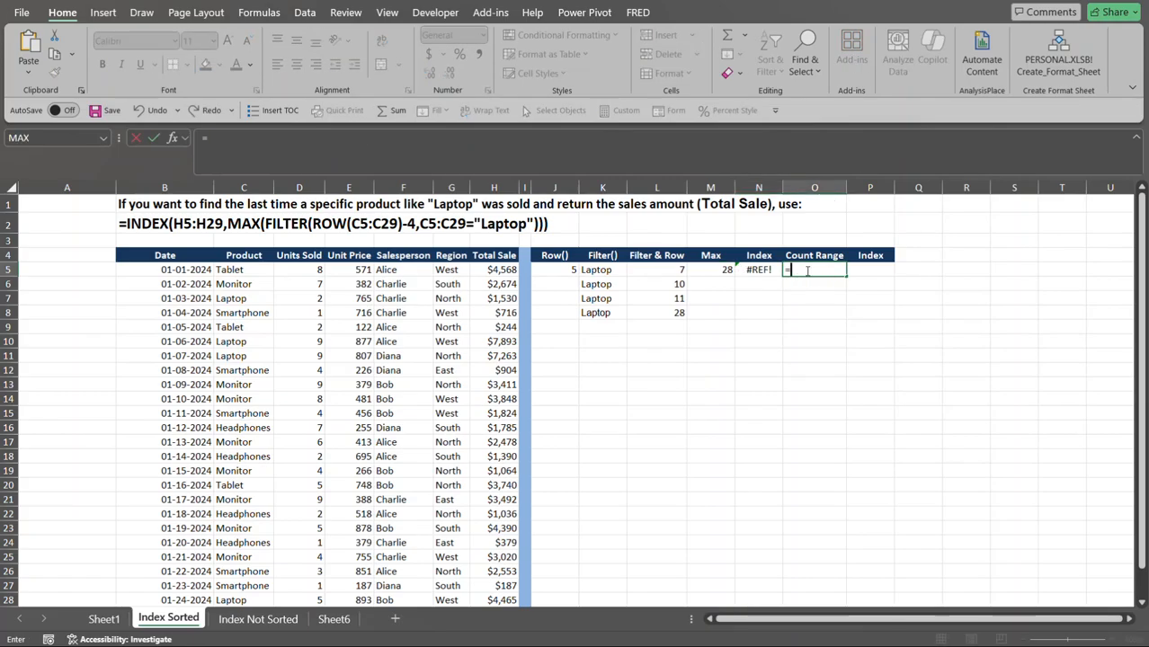
pyautogui.write('counta')
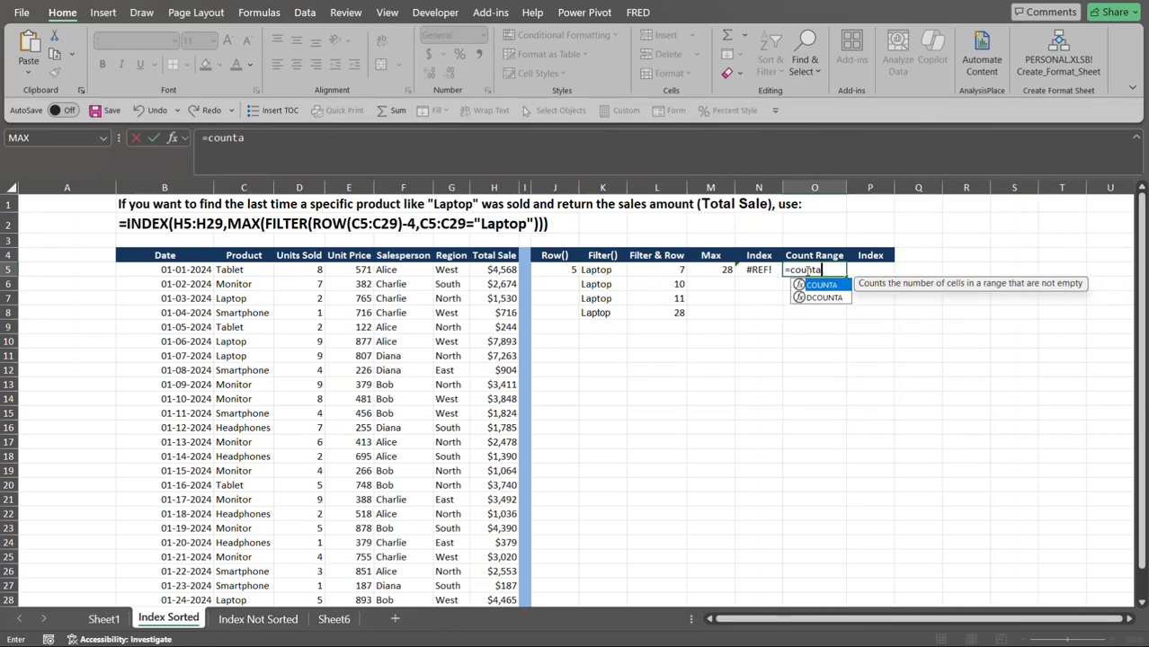
pyautogui.press('Tab')
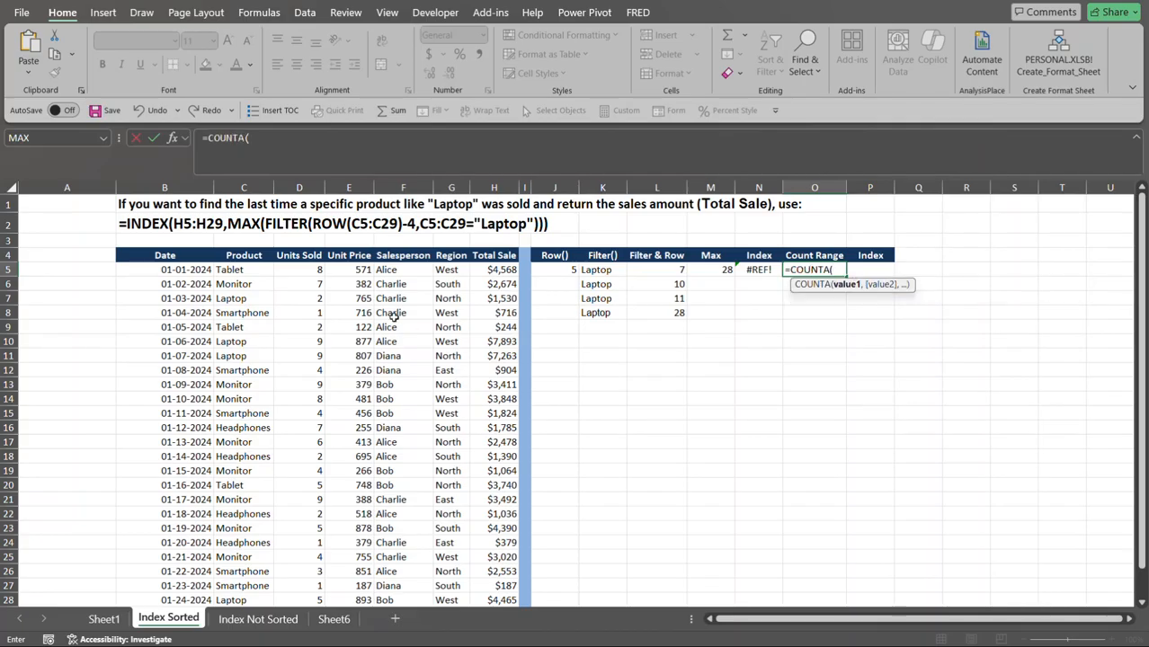
pyautogui.click(497, 266)
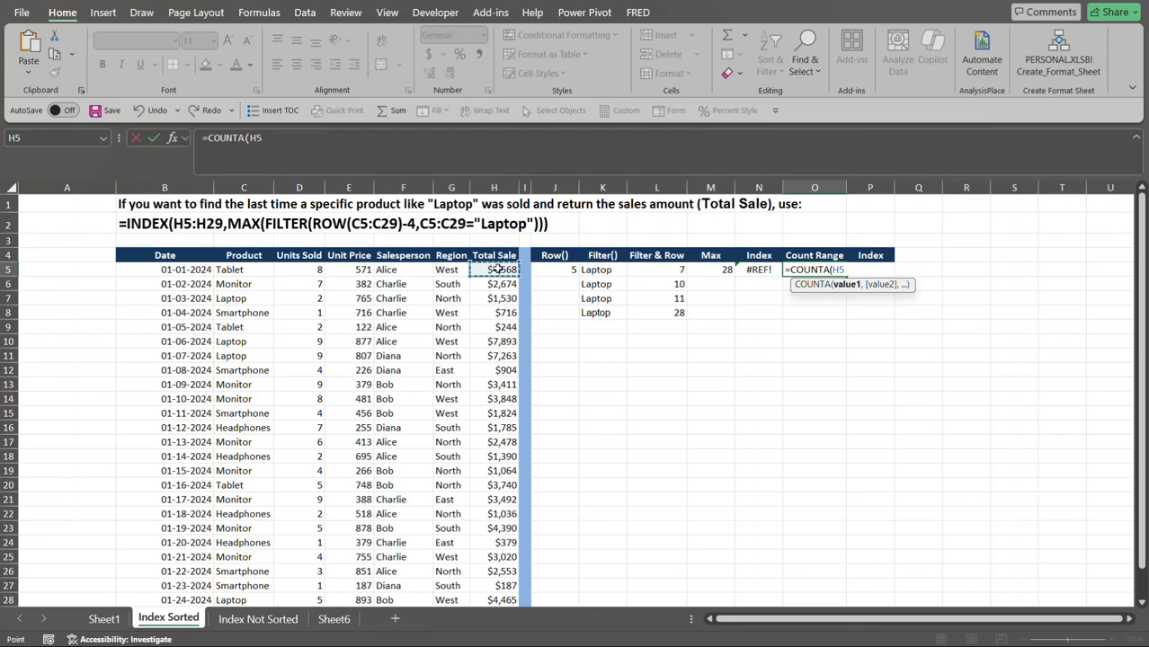
pyautogui.hotkey('ctrl', 'shift', 'Down')
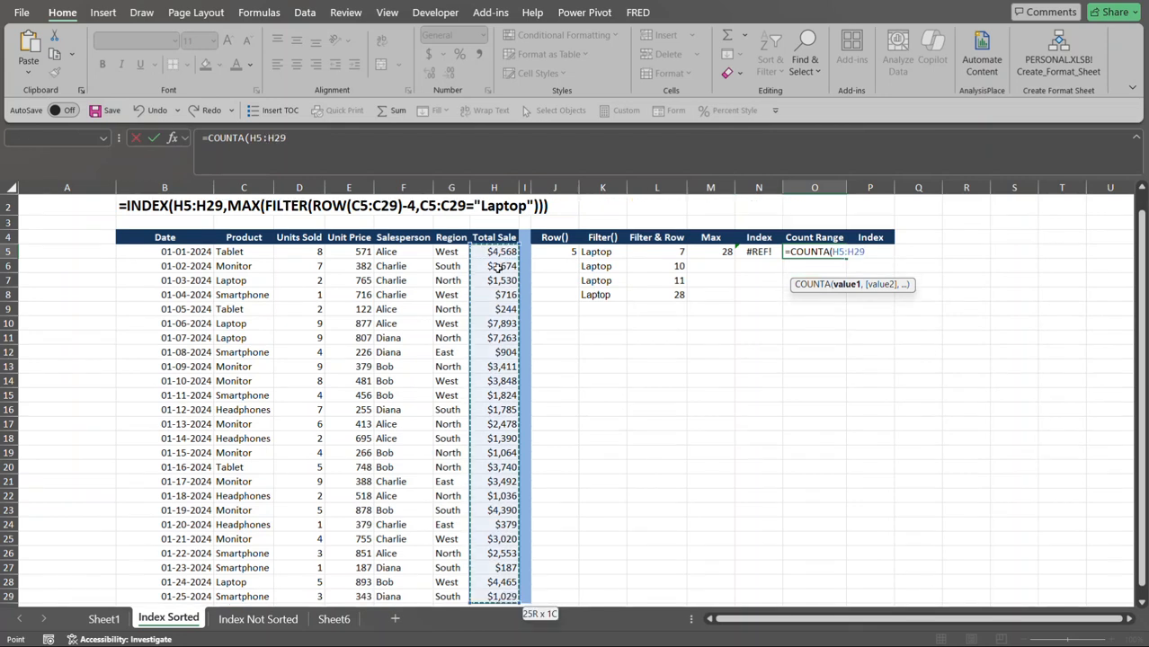
pyautogui.write(')')
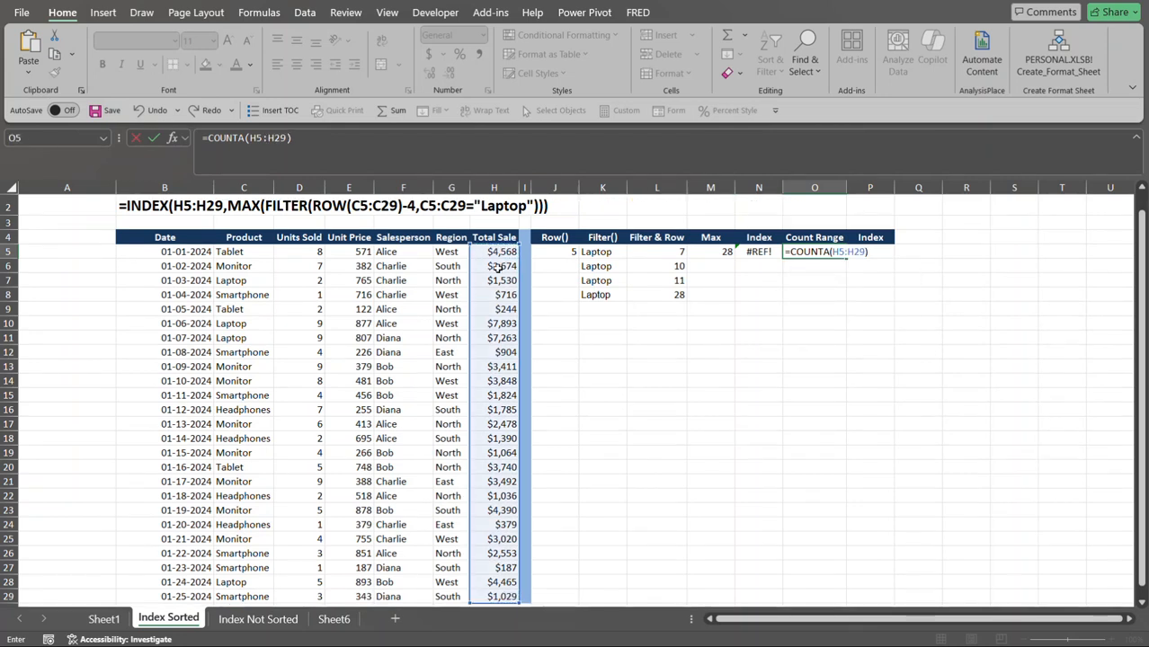
pyautogui.press('Return')
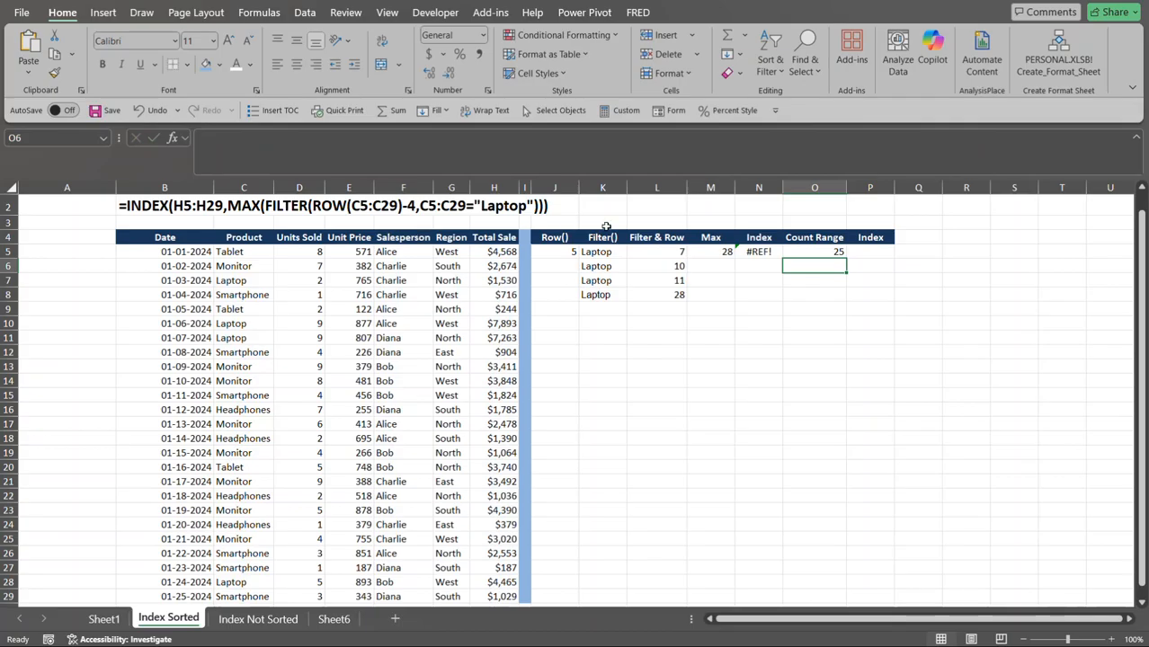
# Compare the range count in O5 with the row number in M5, checking the count against the selected dates B5:B29
pyautogui.moveTo(1142, 245); pyautogui.dragTo(1145, 236)
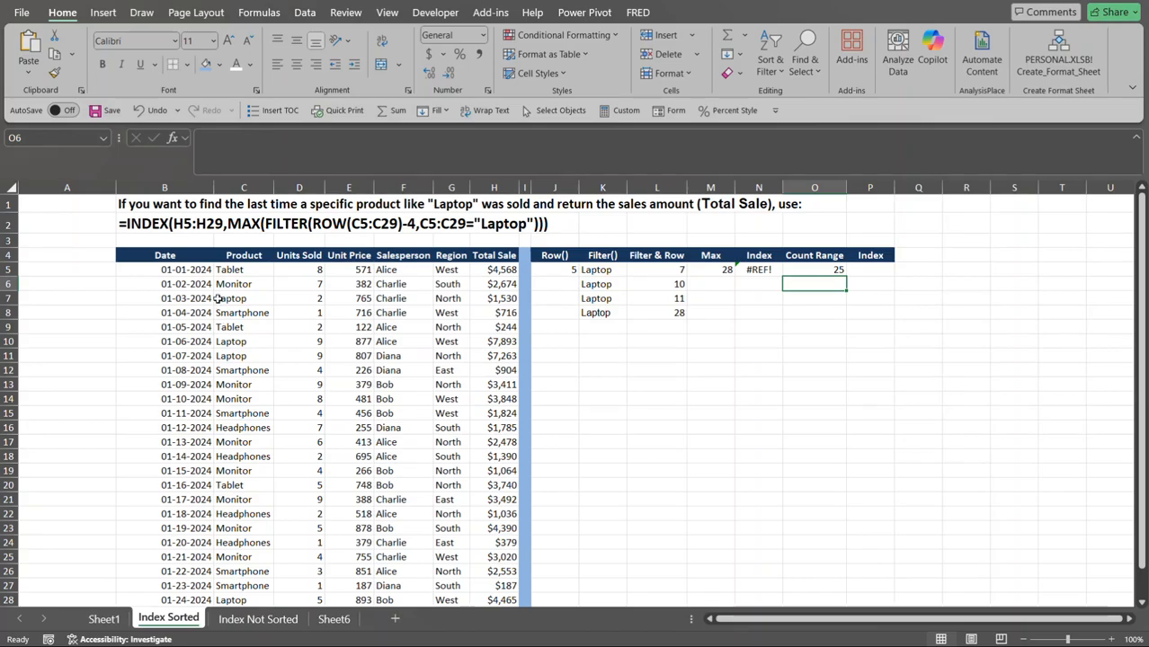
pyautogui.click(830, 271)
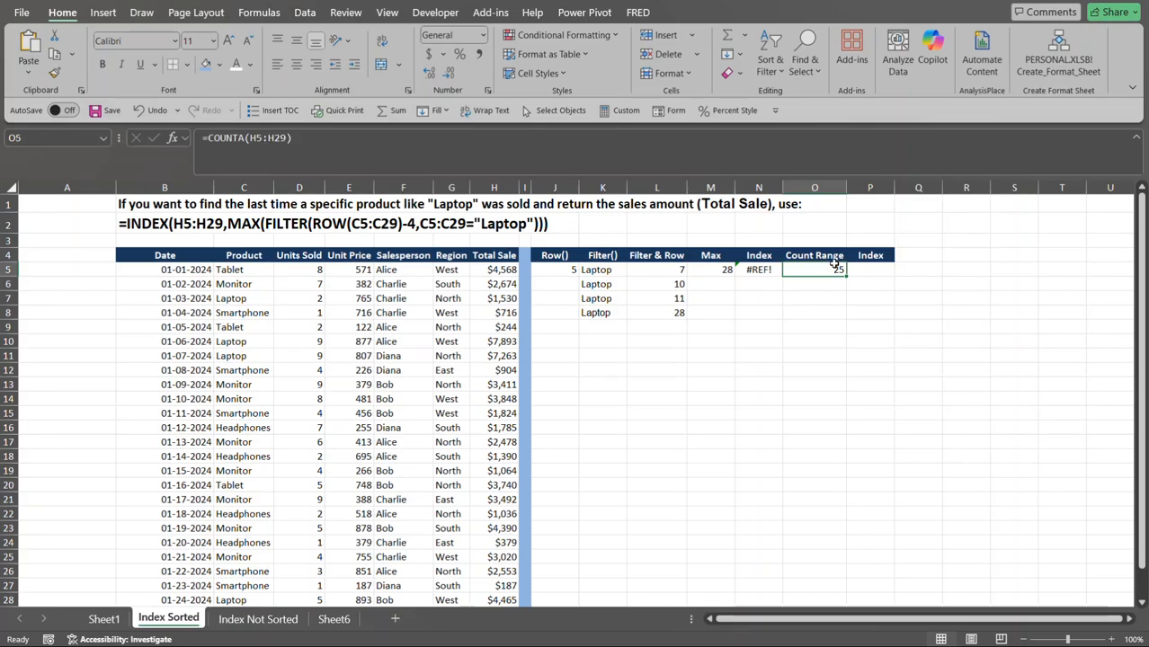
pyautogui.click(701, 271)
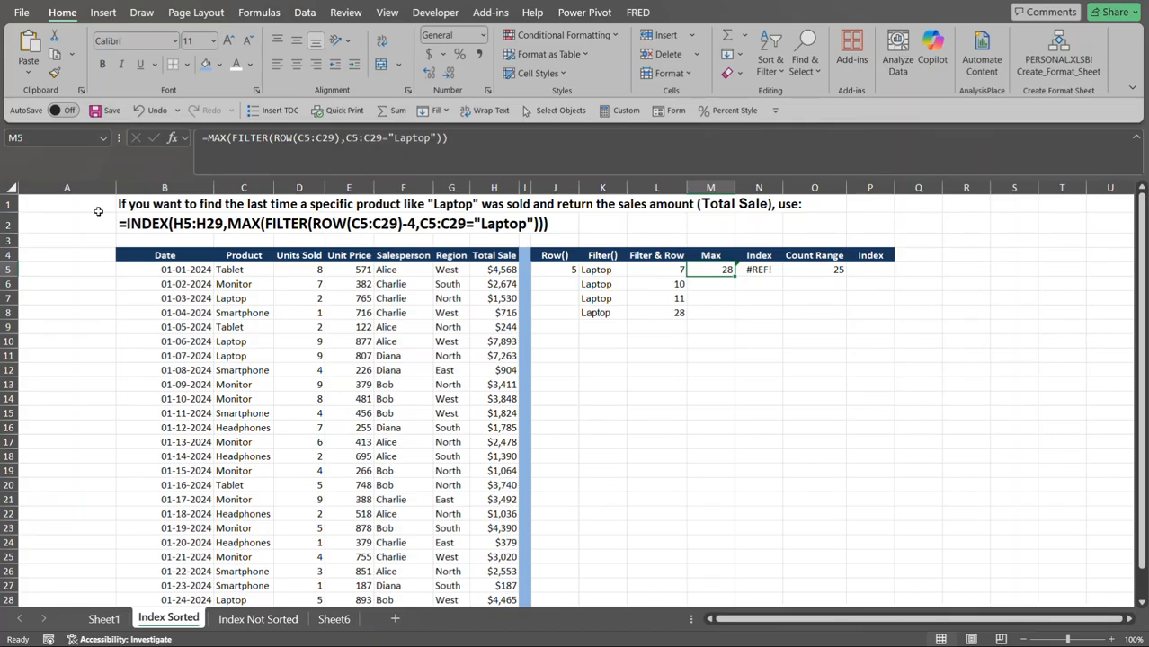
pyautogui.click(184, 272)
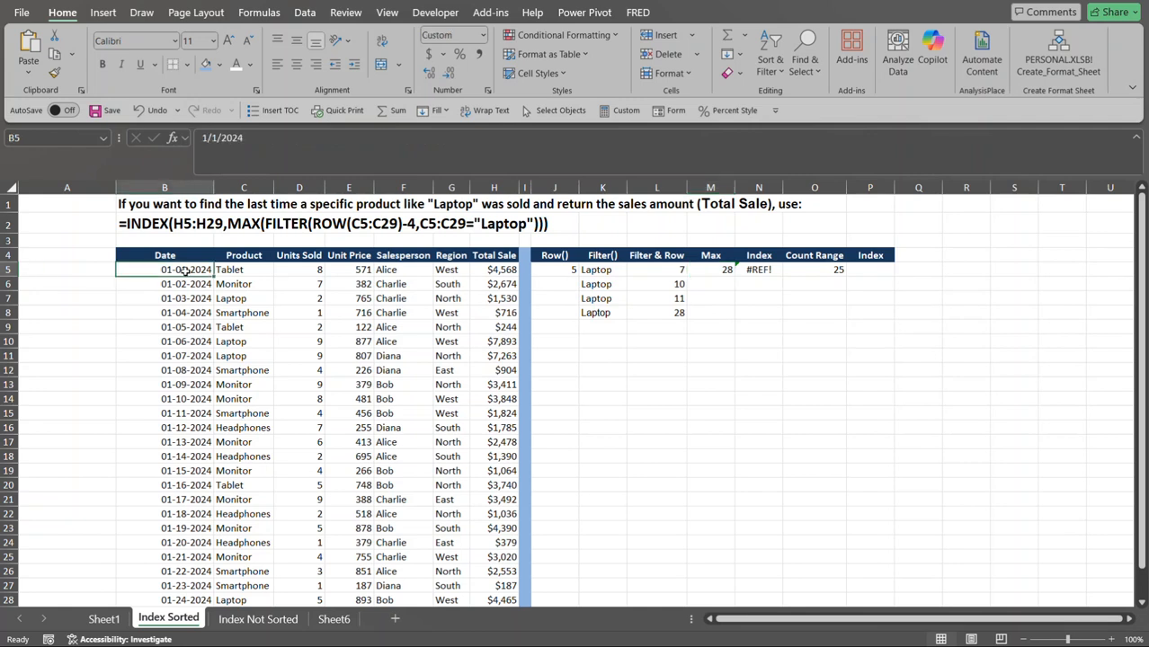
pyautogui.hotkey('ctrl', 'shift', 'Down')
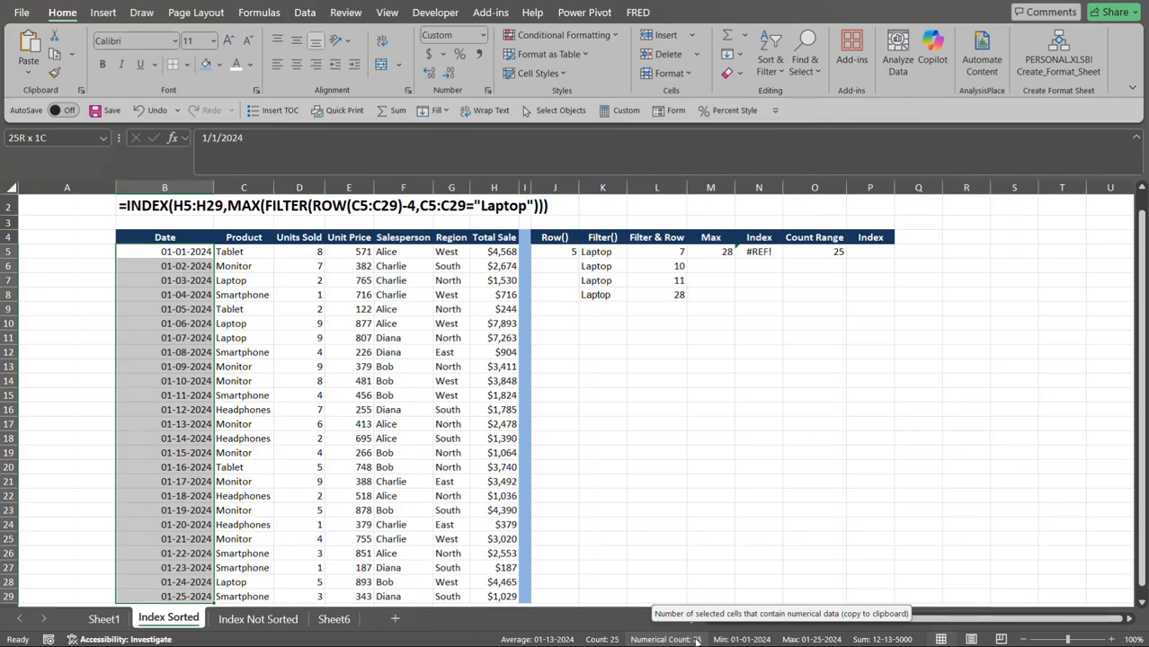
pyautogui.moveTo(1141, 382); pyautogui.dragTo(1141, 363)
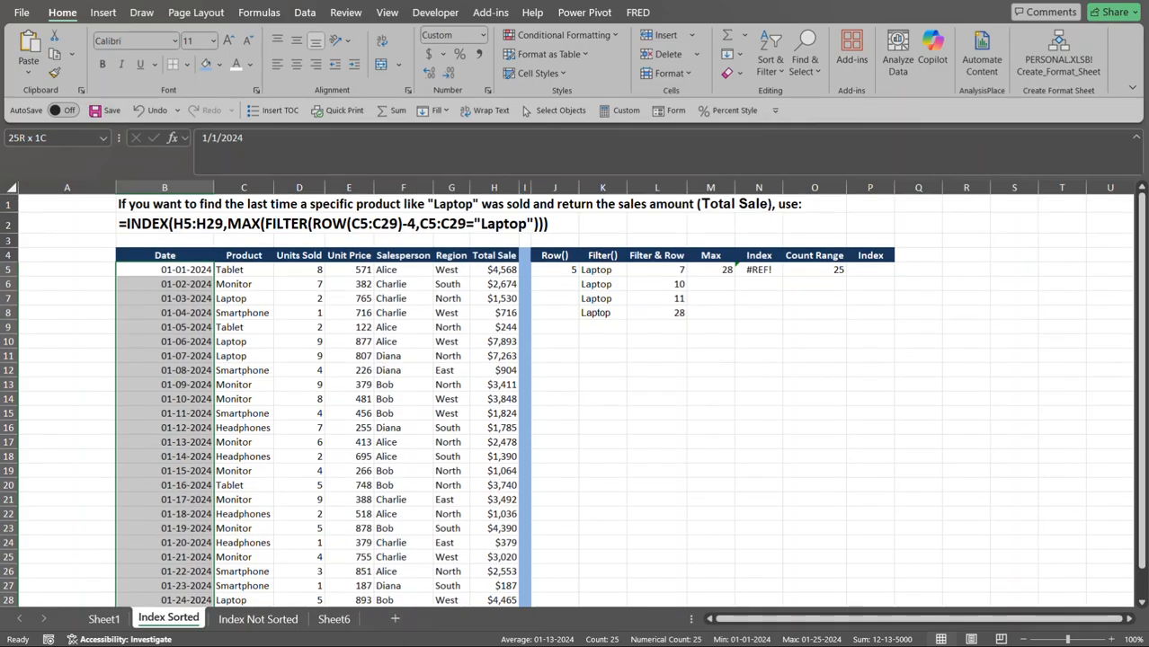
pyautogui.click(708, 269)
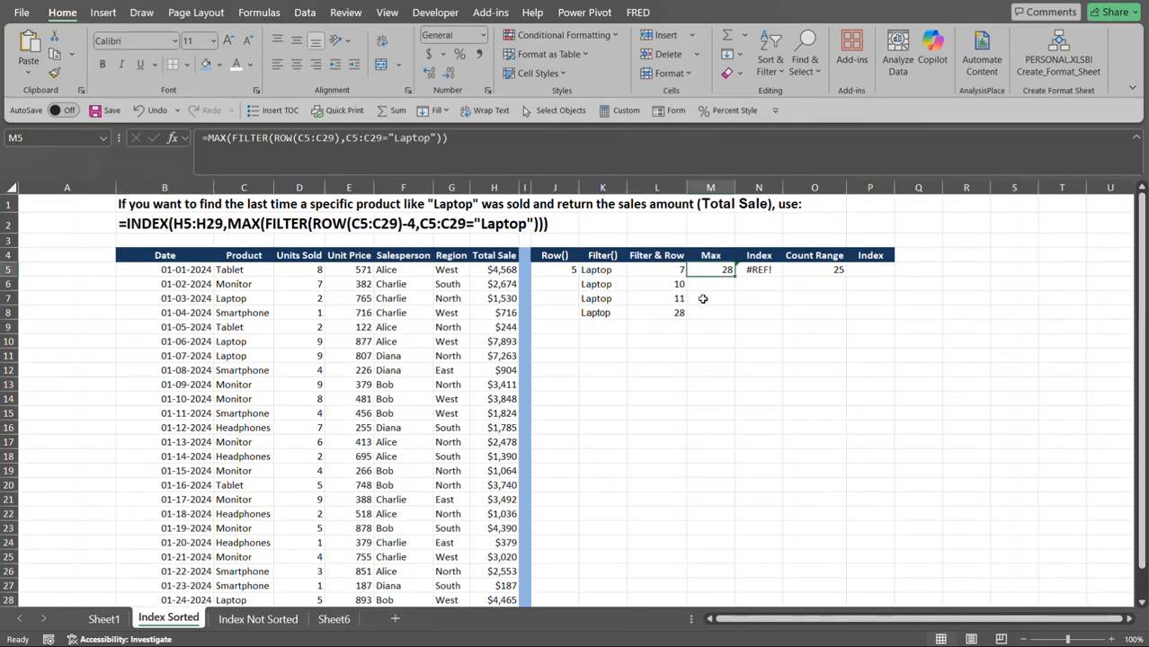
pyautogui.click(825, 271)
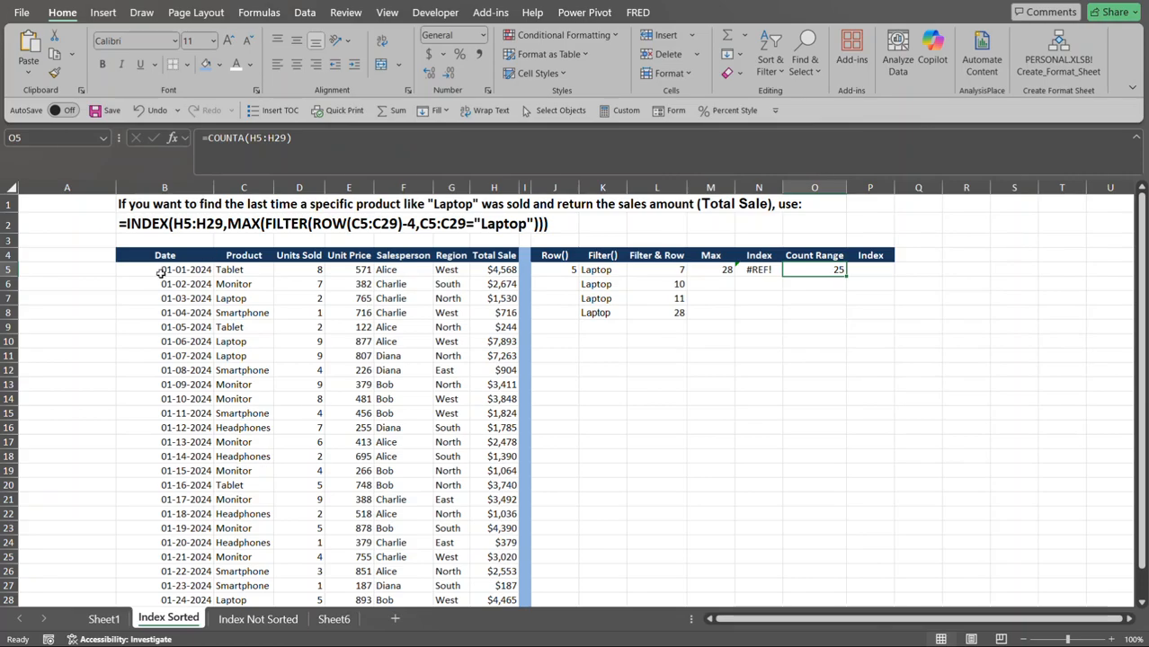
# Copy the INDEX formula text from N5, leaving that cell unchanged, and paste it into P5 under the second Index header
pyautogui.click(876, 270)
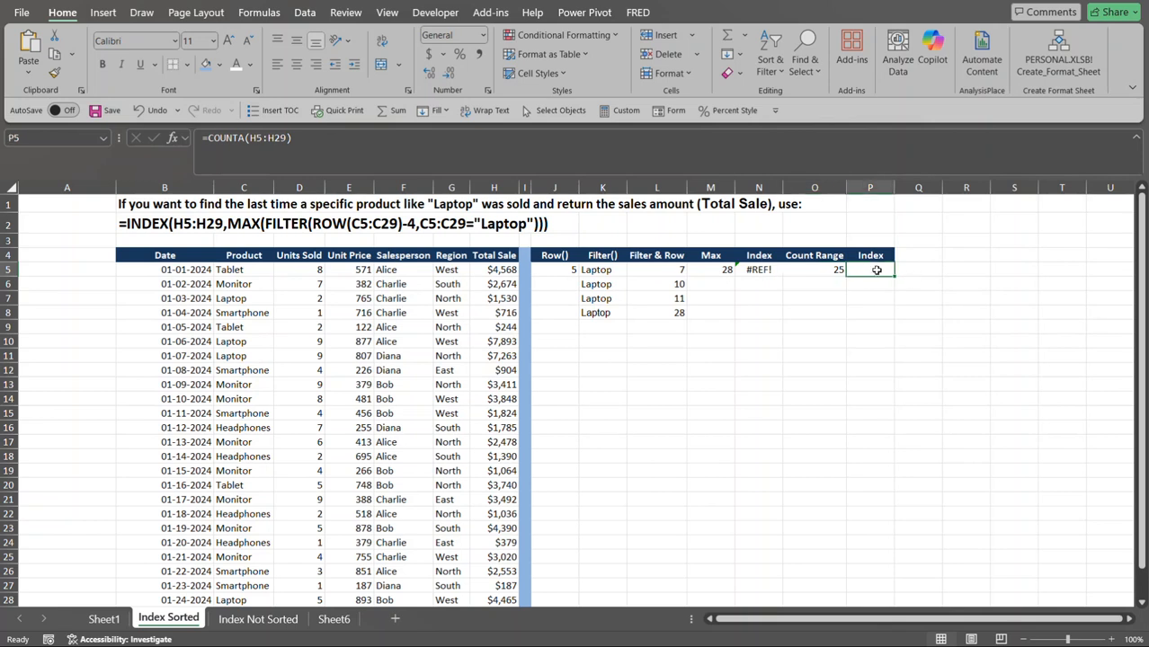
pyautogui.click(769, 271)
pyautogui.click(238, 150)
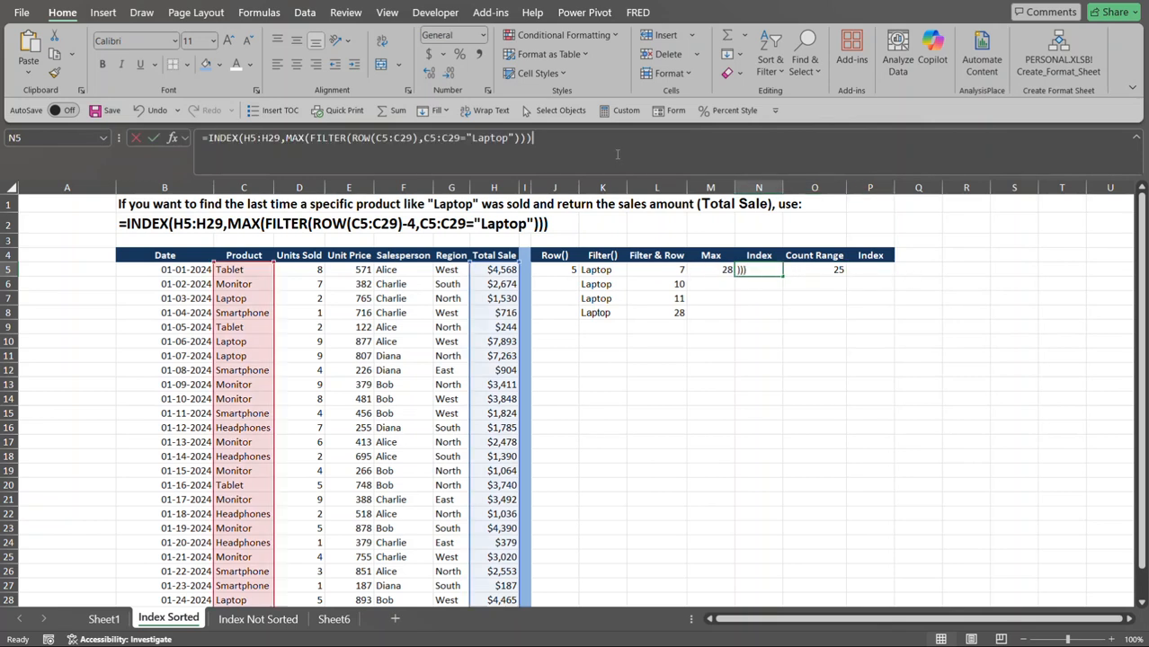
pyautogui.moveTo(239, 150); pyautogui.dragTo(151, 151)
pyautogui.hotkey('ctrl', 'c')
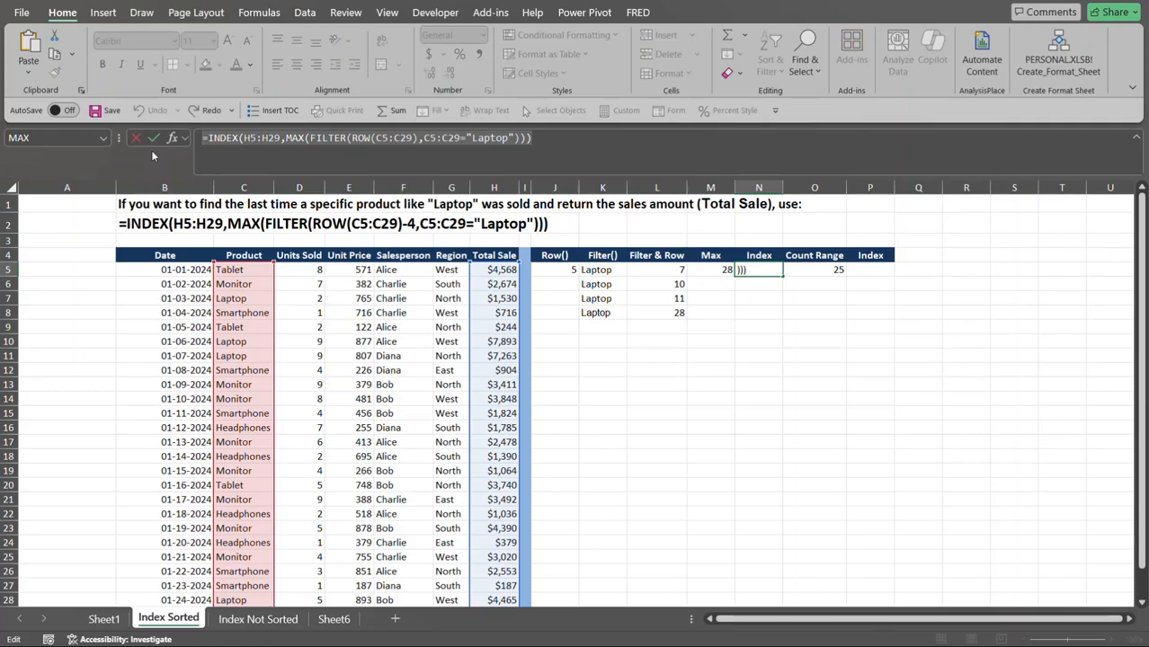
pyautogui.press('Escape')
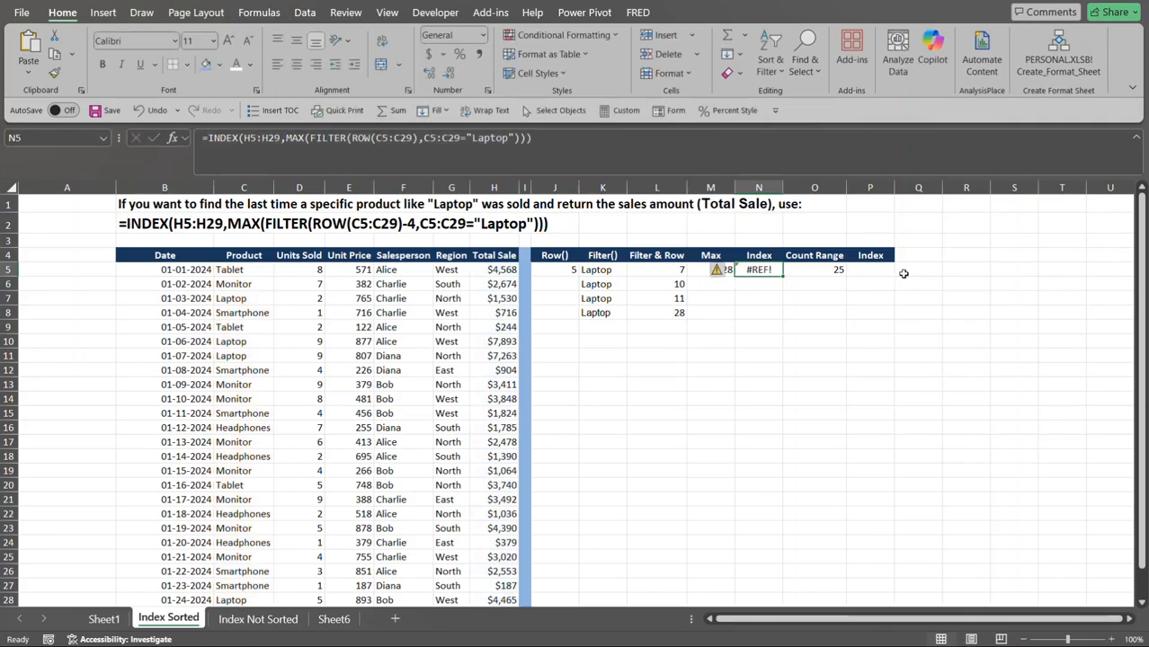
pyautogui.click(875, 271)
pyautogui.click(565, 144)
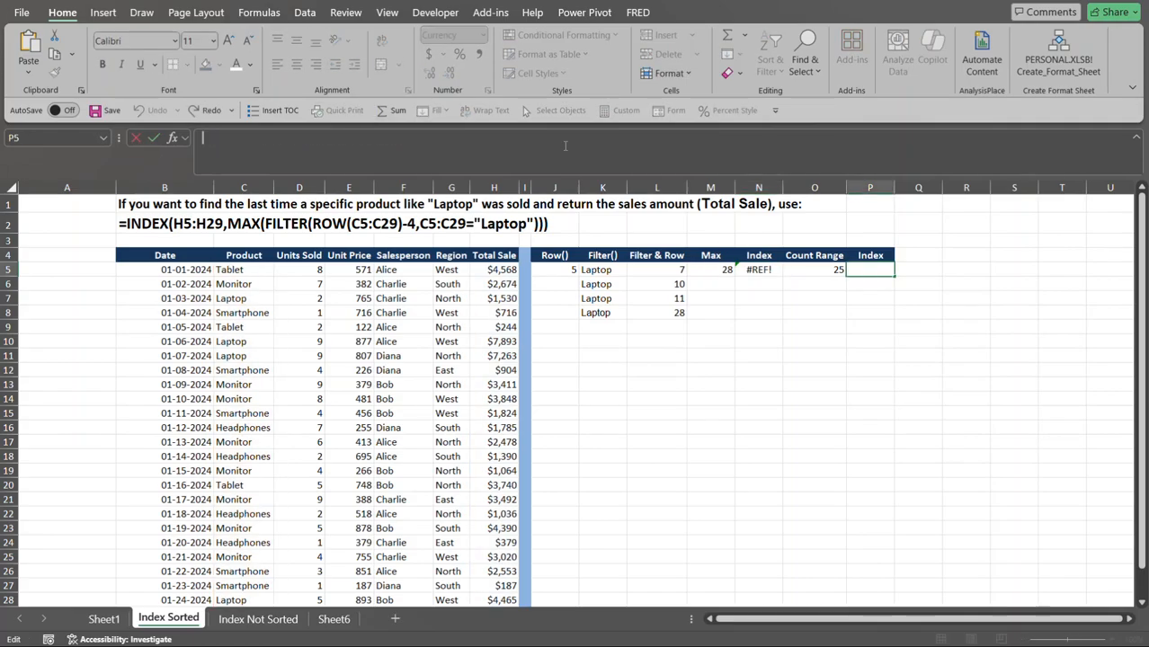
pyautogui.hotkey('ctrl', 'v')
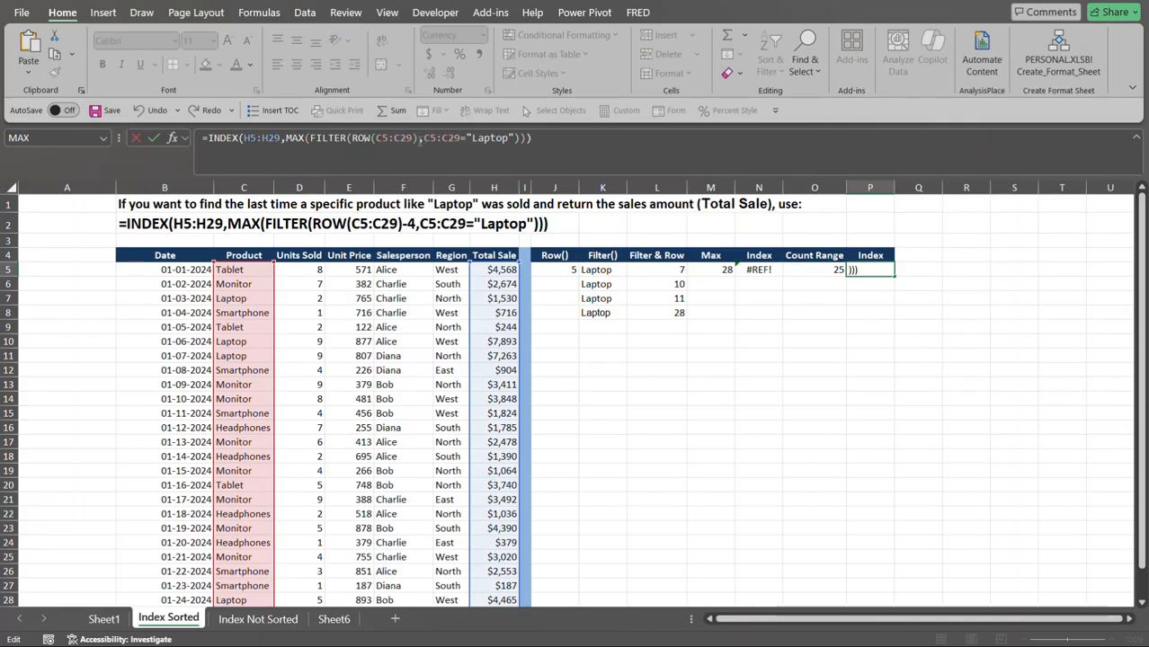
pyautogui.click(420, 138)
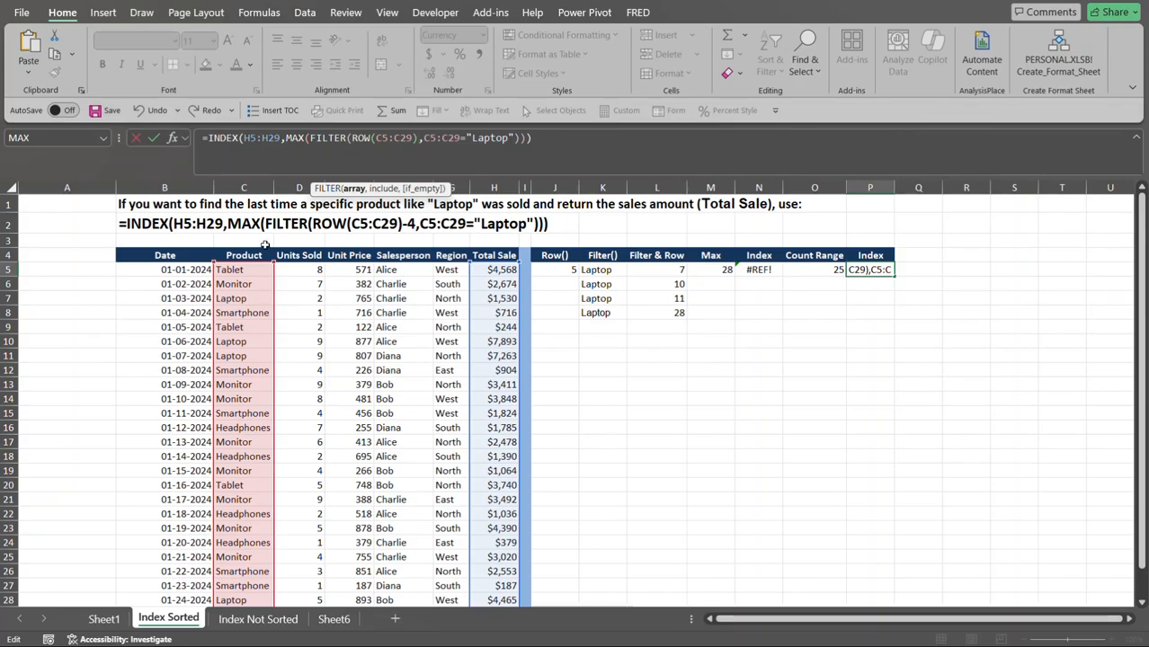
pyautogui.click(268, 203)
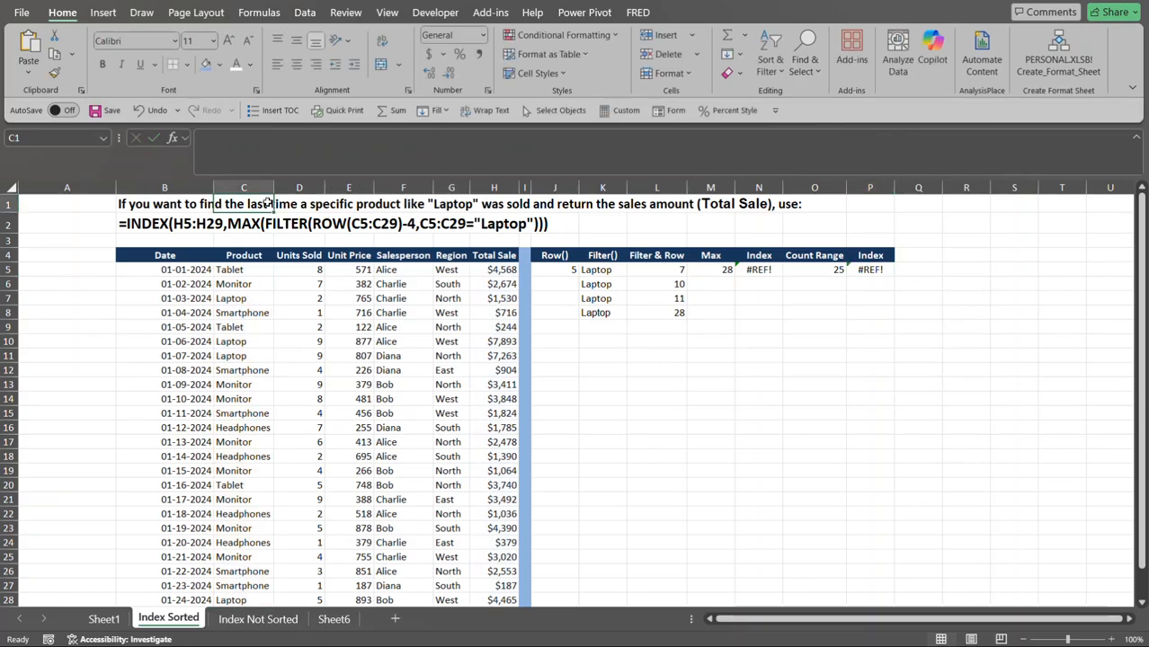
# Subtract 4 from the ROW part in P5, making the formula =INDEX(H5:H29,MAX(FILTER(ROW(C5:C29)-4,C5:C29="Laptop")))
pyautogui.click(885, 273)
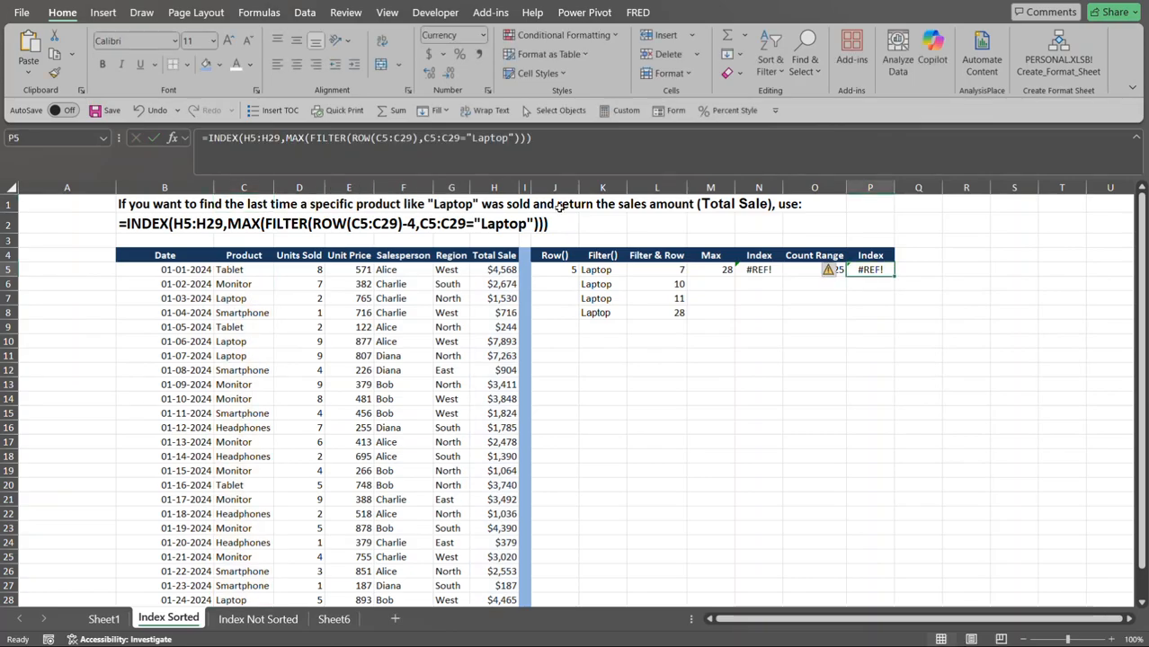
pyautogui.click(403, 138)
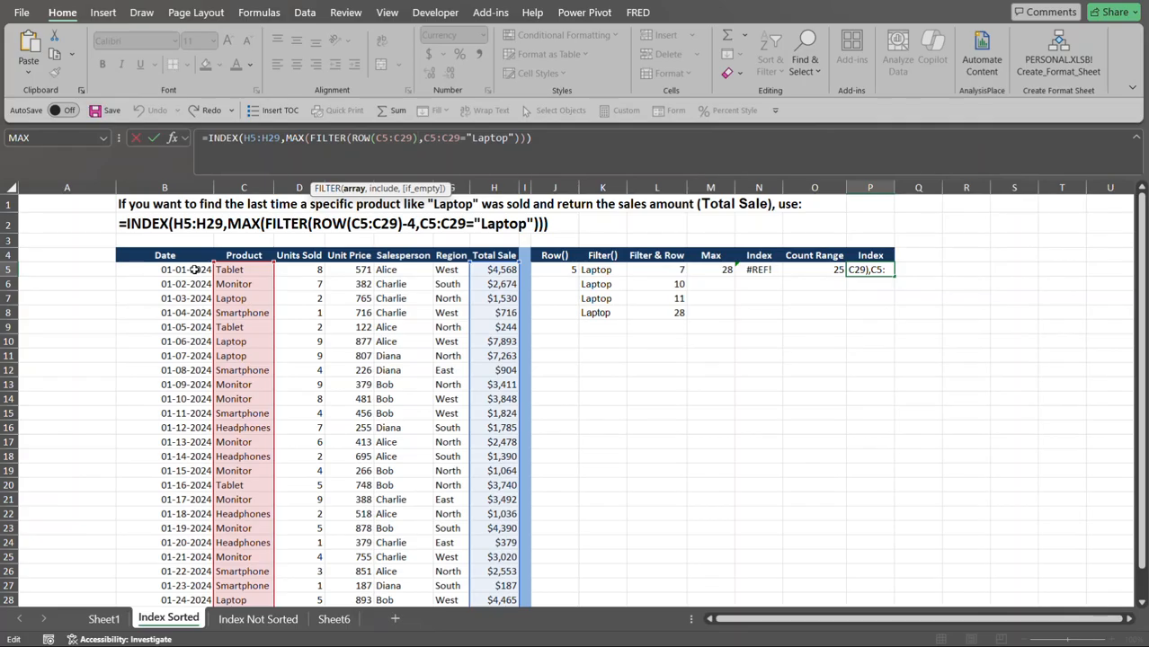
pyautogui.write('-4')
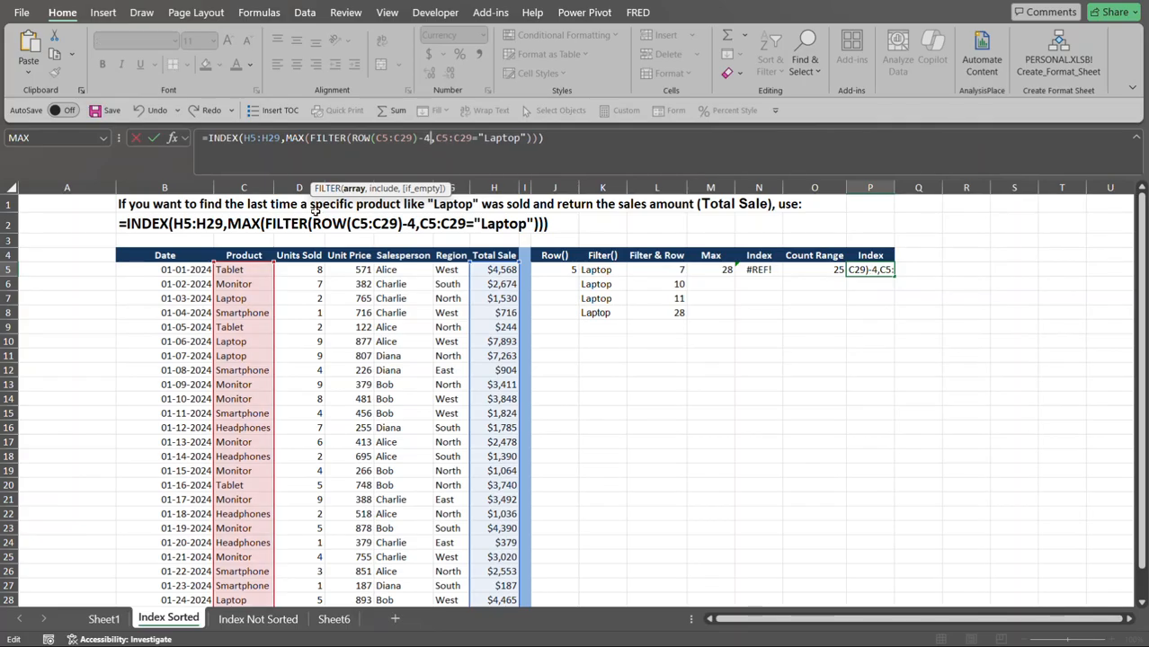
pyautogui.press('Return')
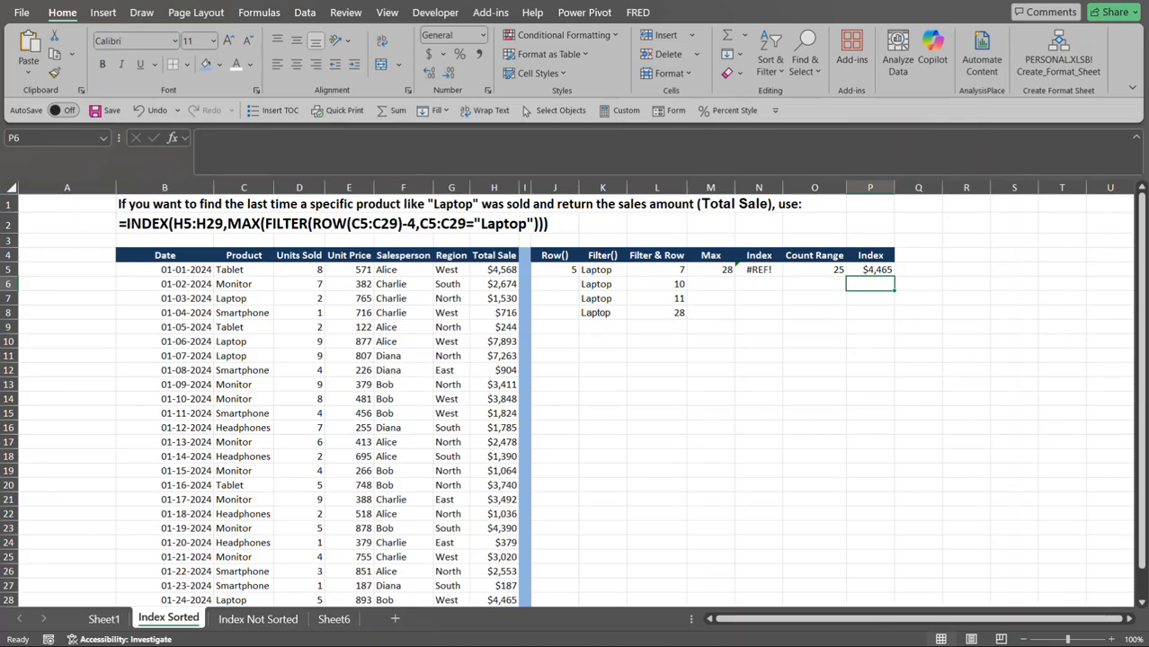
# Check the result in P5 against the last Laptop sale in row 28, reading across from its date to its Total Sale
pyautogui.moveTo(1143, 365); pyautogui.dragTo(1139, 402)
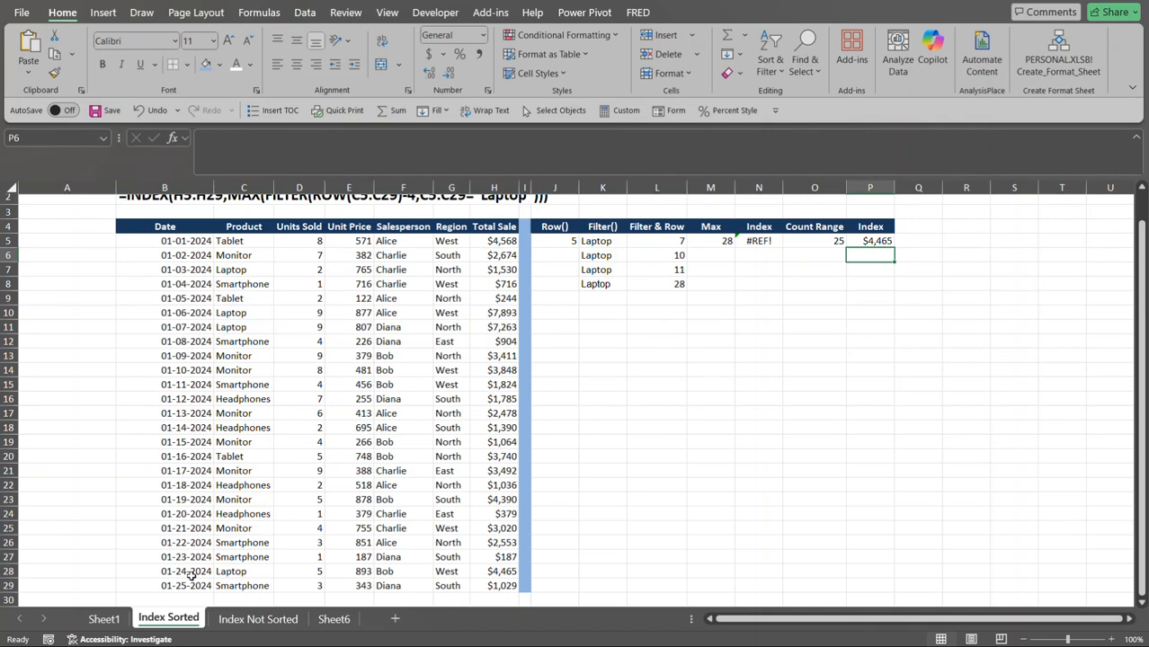
pyautogui.click(190, 575)
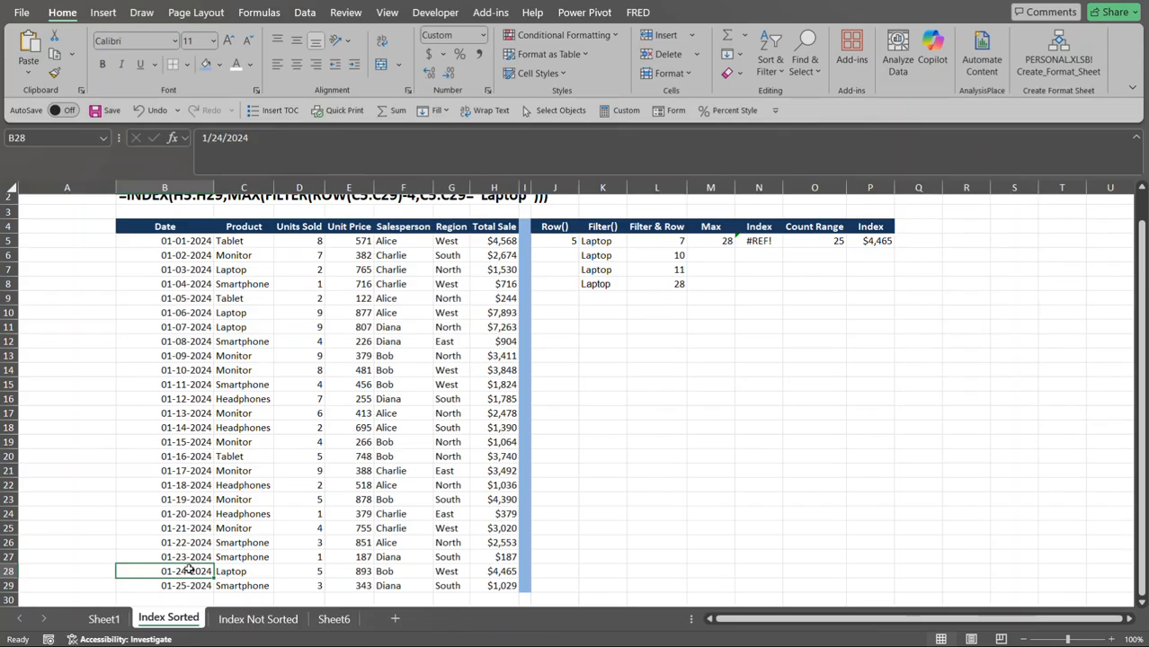
pyautogui.press('Right')
pyautogui.press('Right')
pyautogui.press('Right')
pyautogui.press('Right')
pyautogui.press('Right')
pyautogui.press('Right')
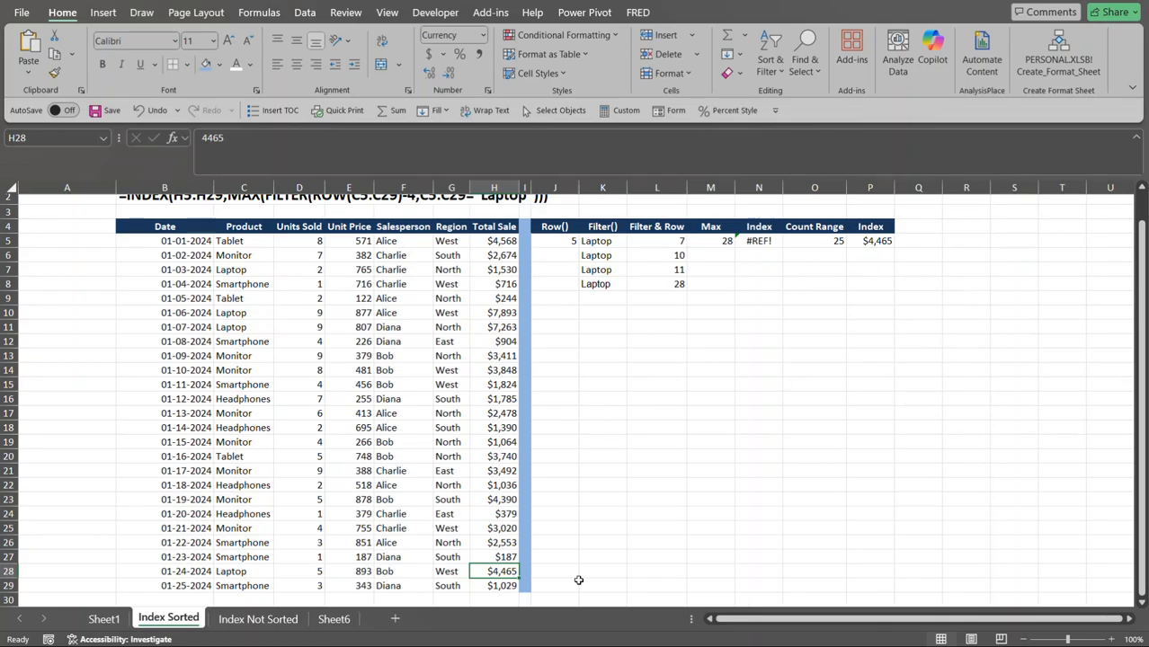
pyautogui.moveTo(1141, 446); pyautogui.dragTo(1141, 403)
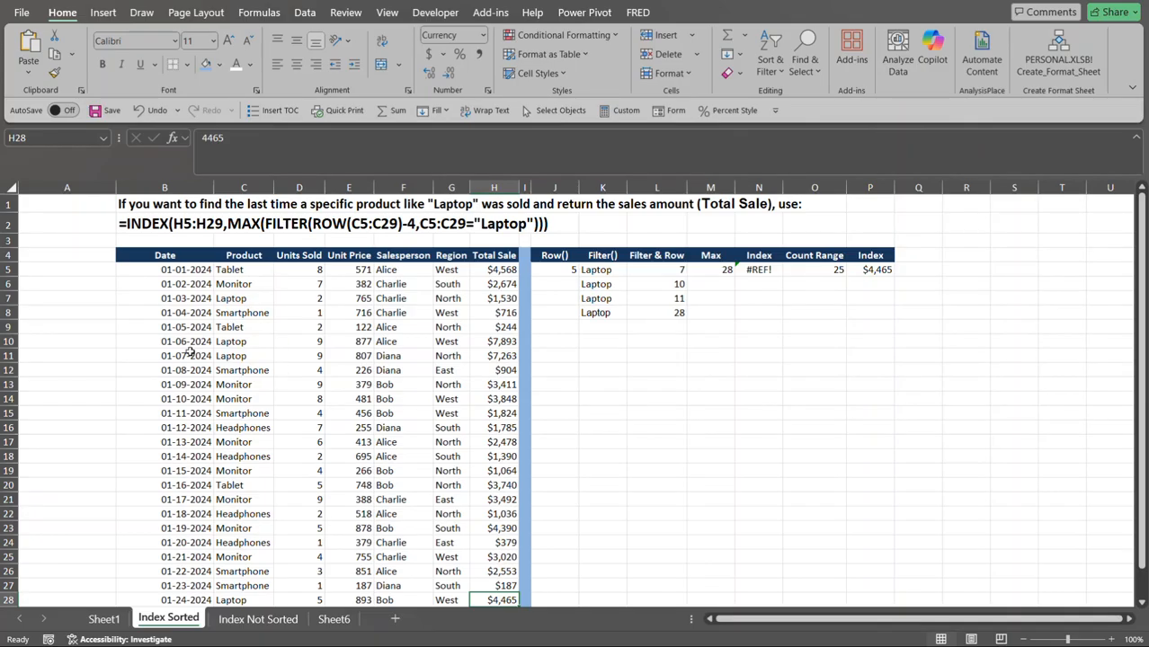
# On the Index Not Sorted sheet, enter =MAXIFS(B5:B29,C5:C29,"Laptop") in cell J5 under the MAXIFS header
pyautogui.click(258, 620)
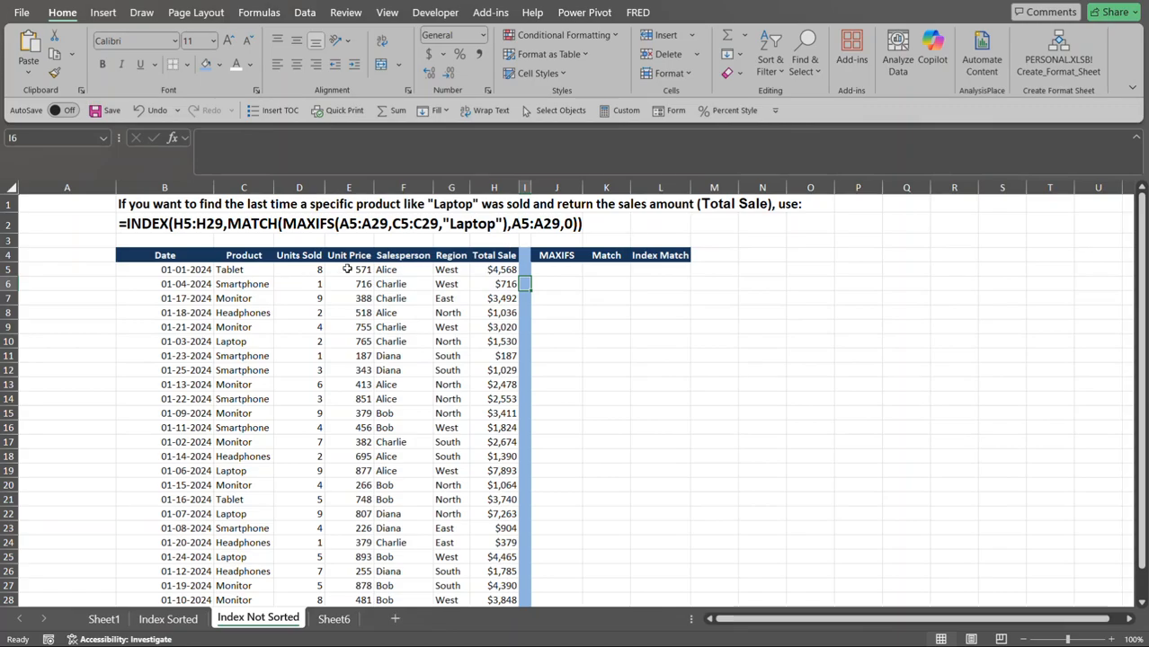
pyautogui.click(258, 205)
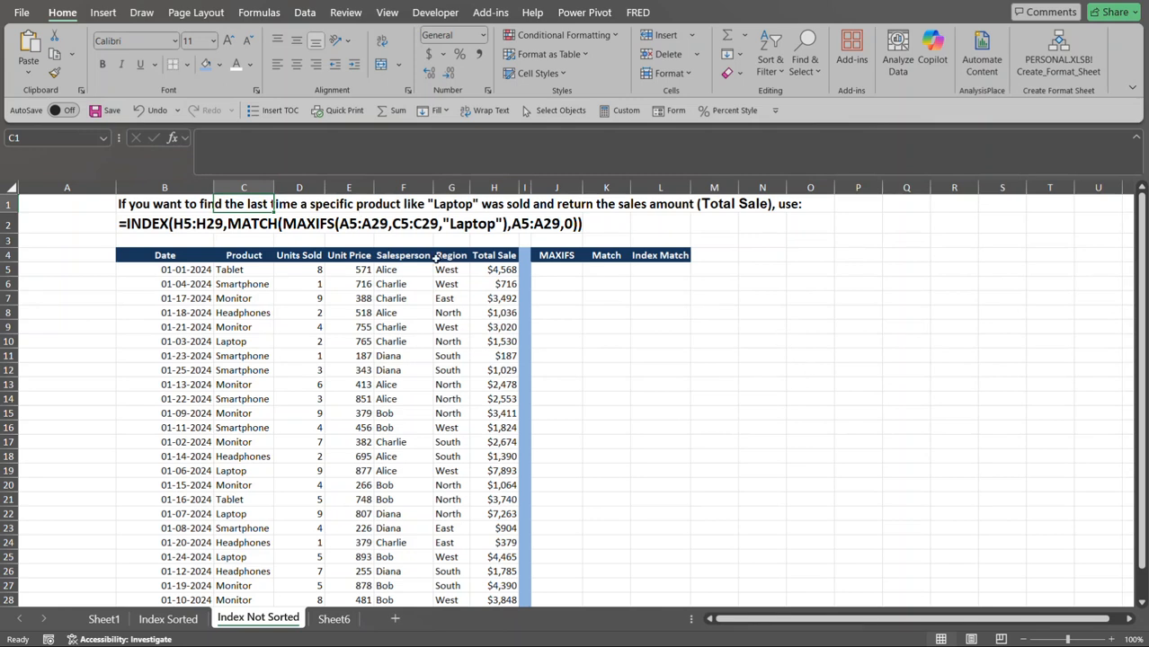
pyautogui.click(555, 272)
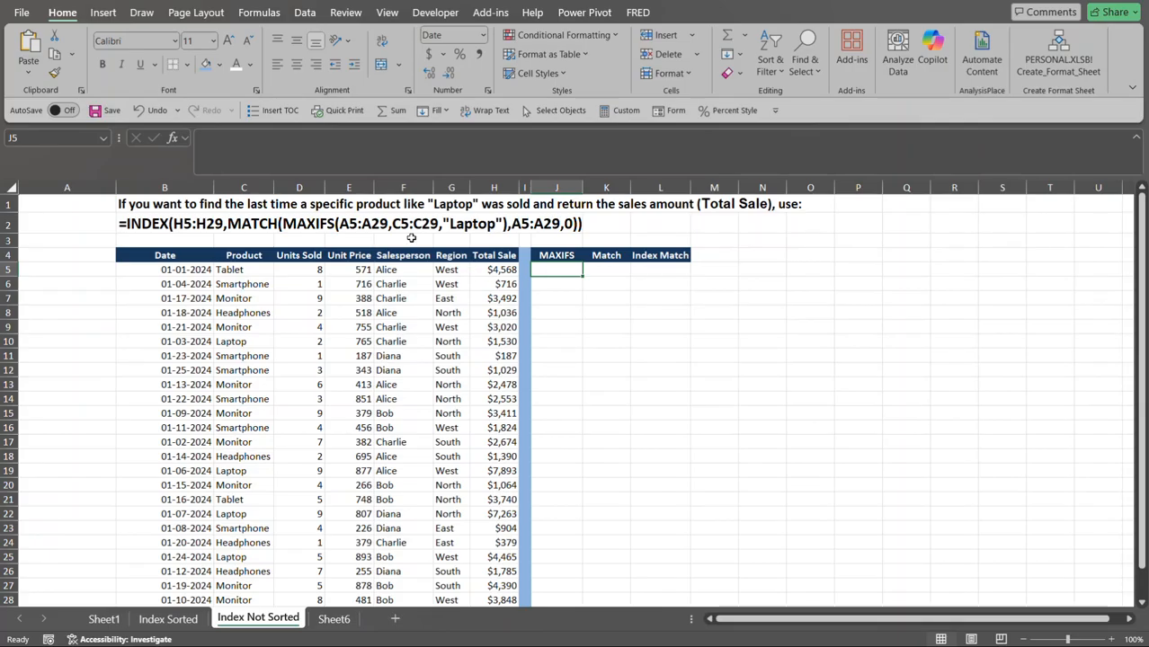
pyautogui.write('=maxifs')
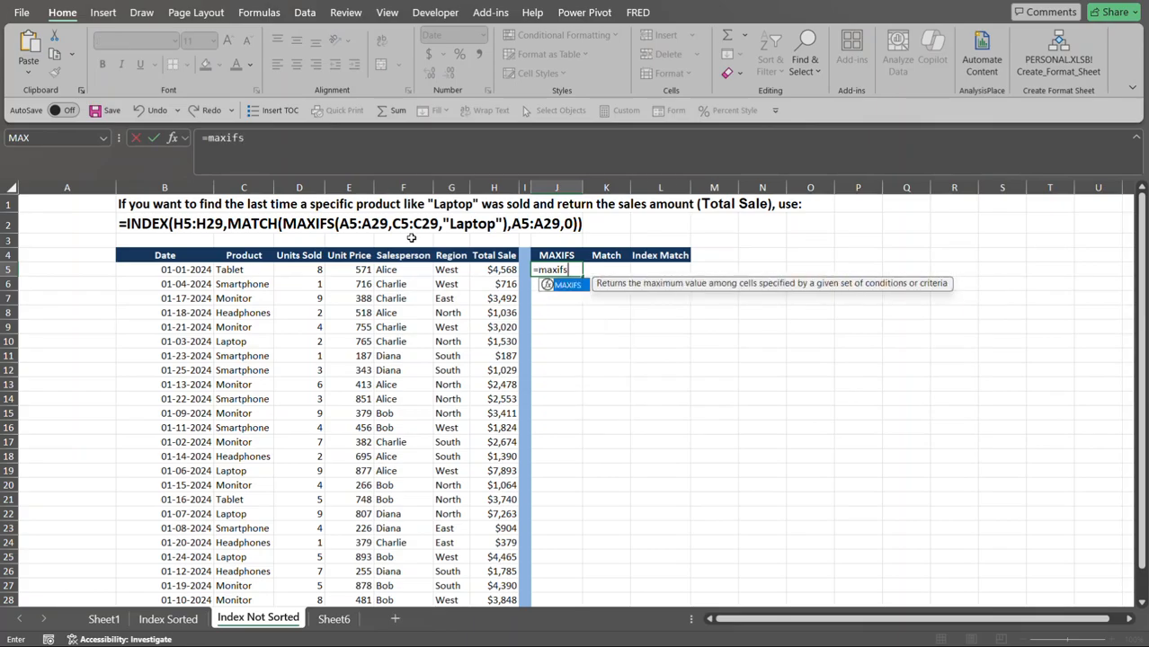
pyautogui.press('Tab')
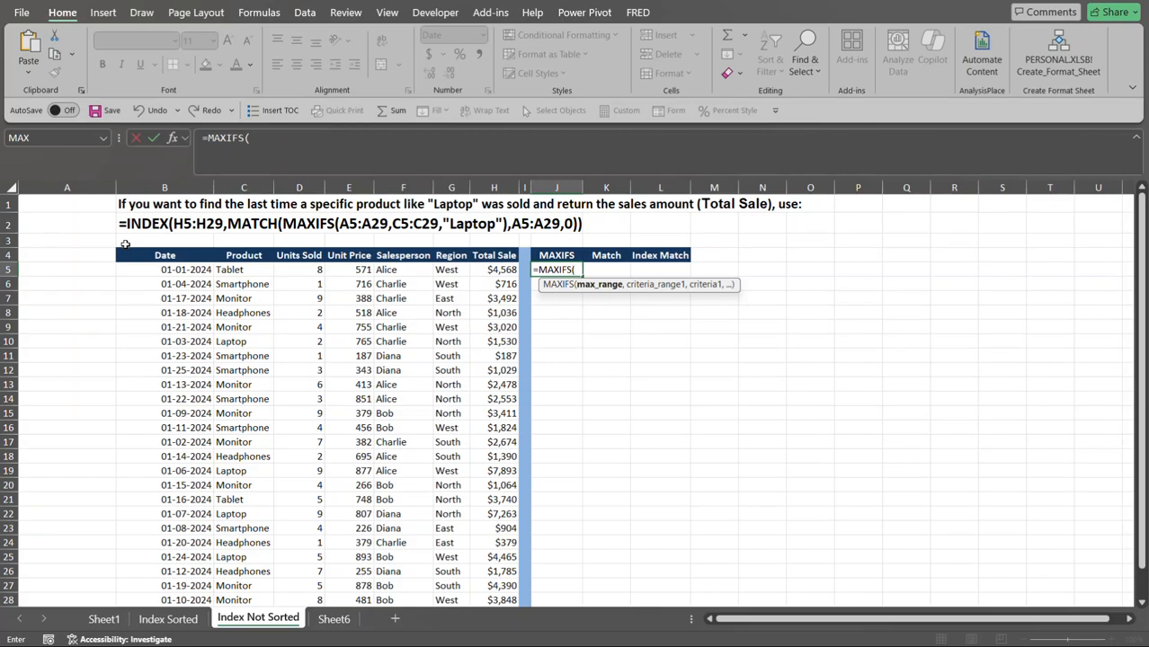
pyautogui.click(185, 270)
pyautogui.hotkey('ctrl', 'shift', 'Down')
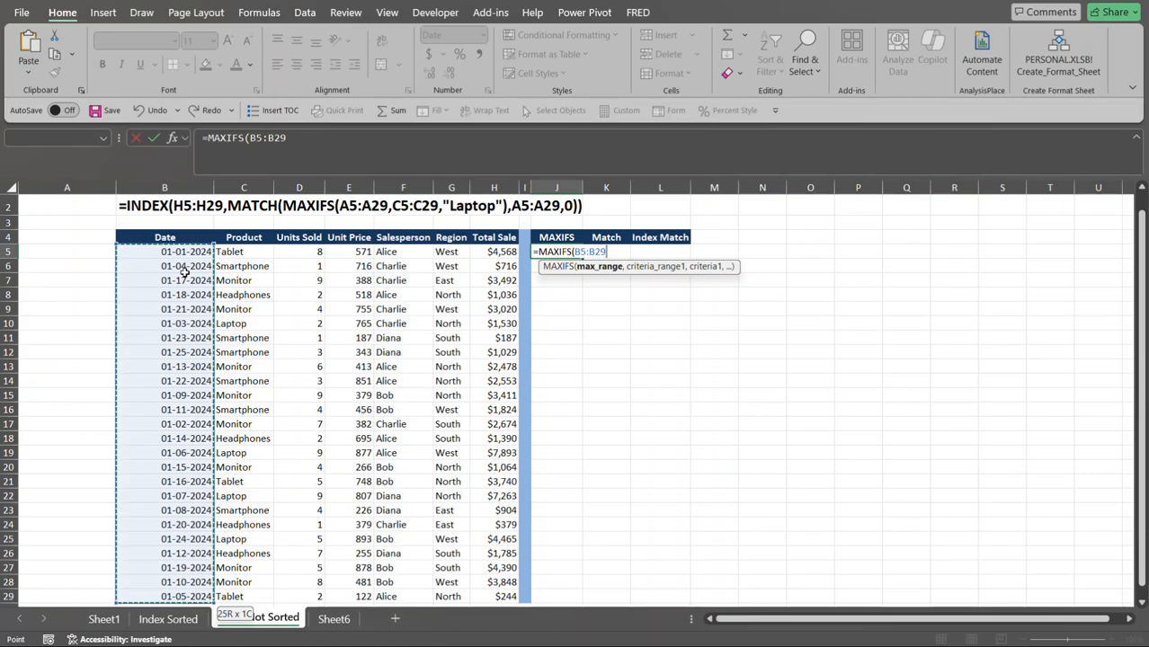
pyautogui.write(',')
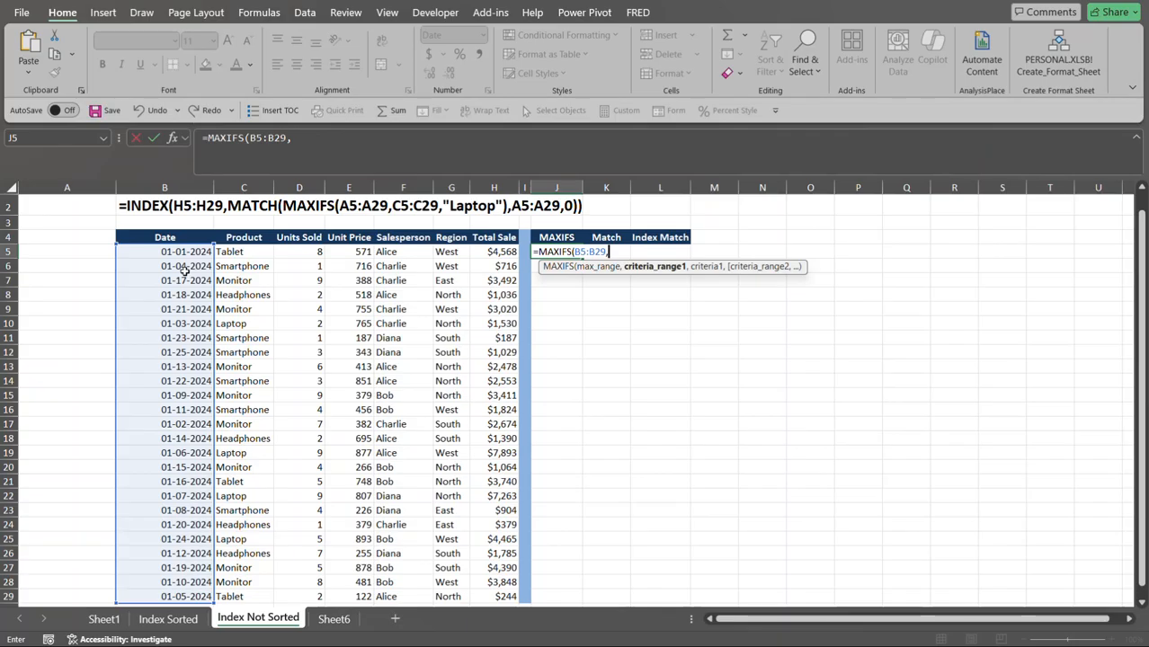
pyautogui.click(262, 253)
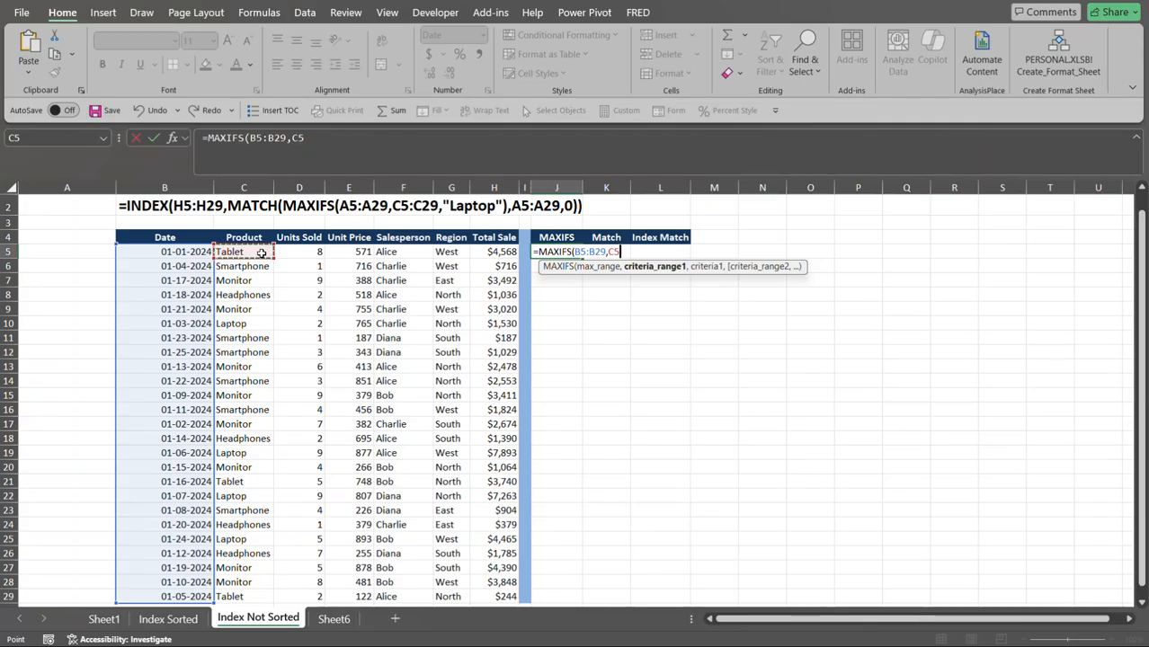
pyautogui.hotkey('ctrl', 'shift', 'Down')
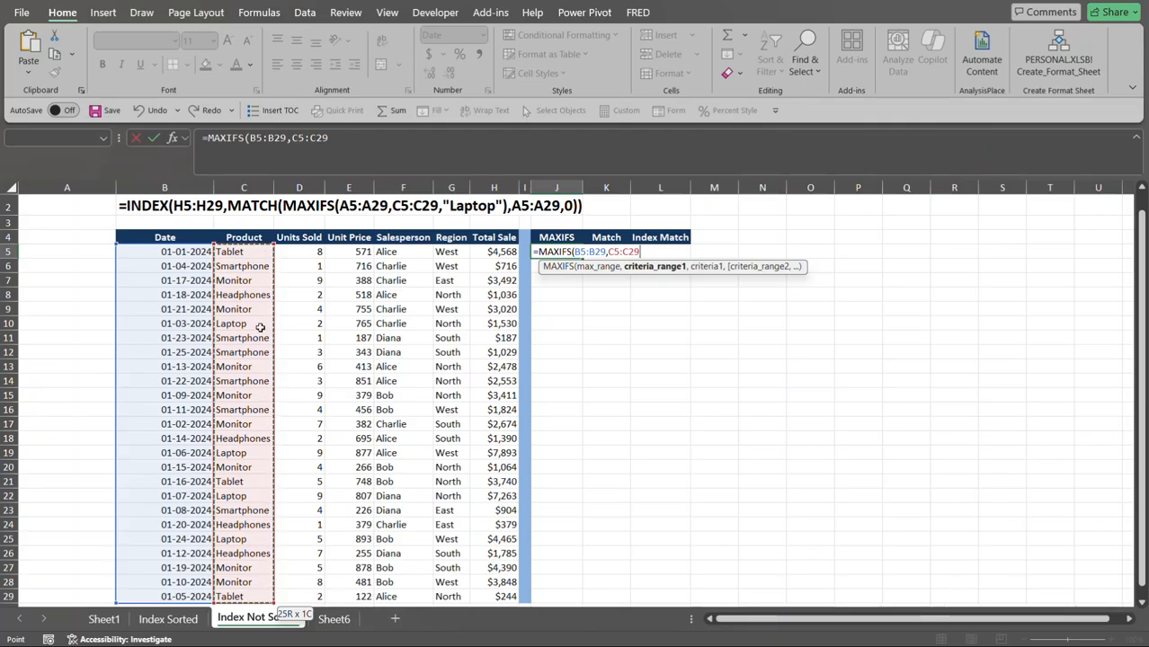
pyautogui.write(',')
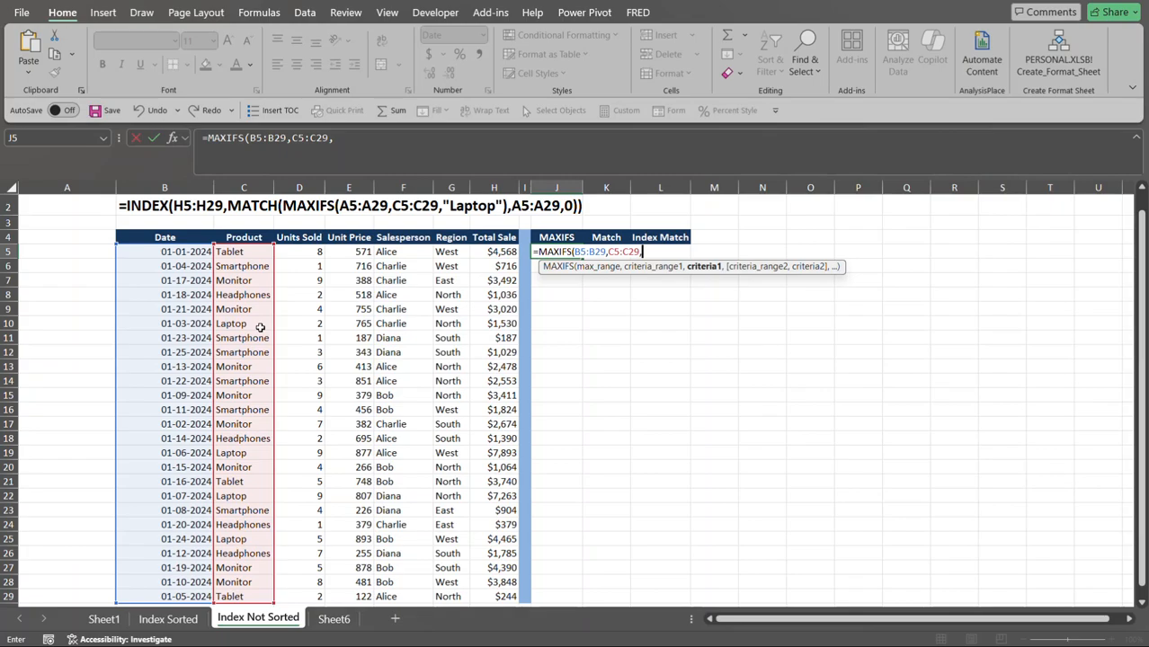
pyautogui.write('"Laptop")')
pyautogui.press('Return')
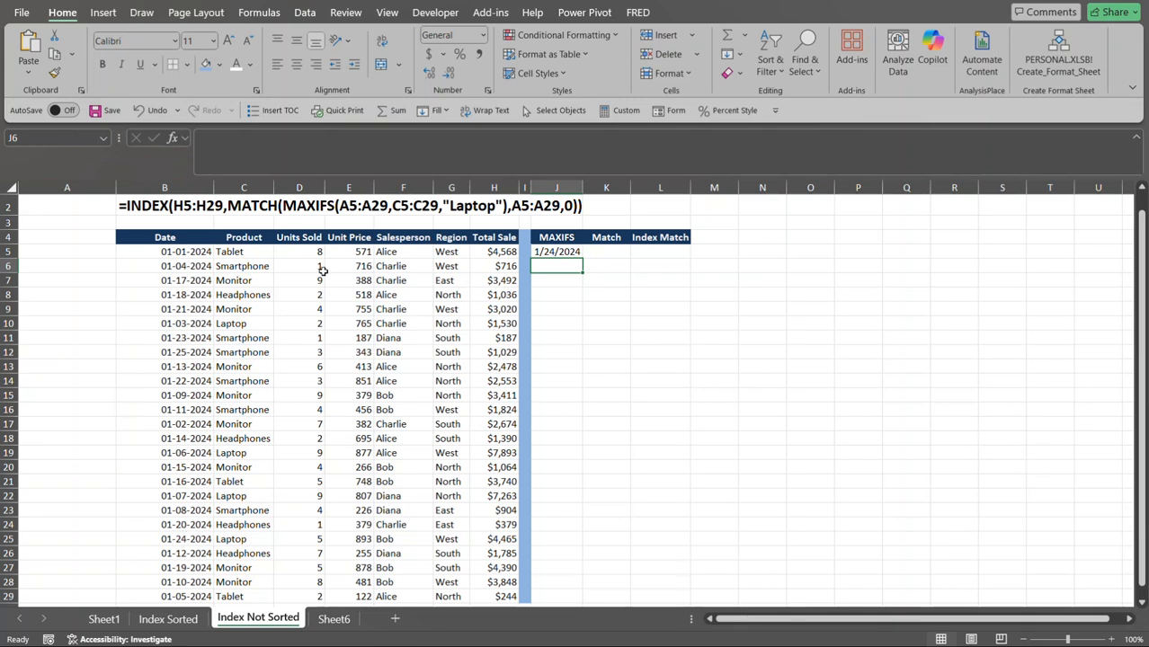
# Start a MATCH formula in K5 under the Match header, with MAXIFS(B5:B29,C5:C29,"Laptop") as its lookup value
pyautogui.click(625, 251)
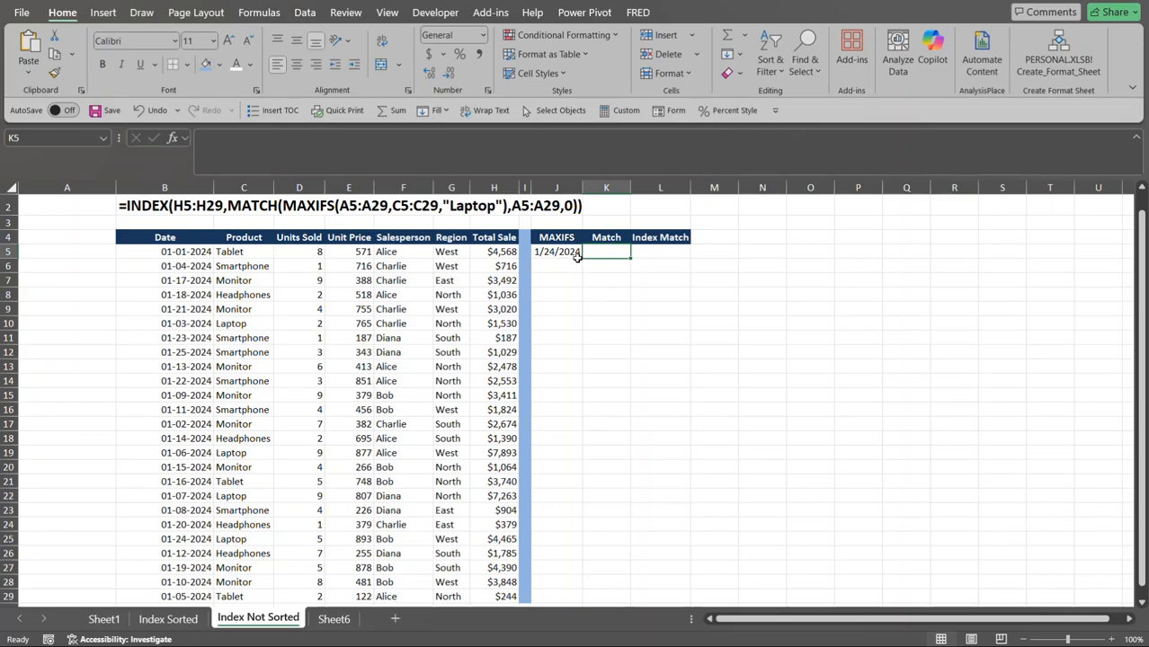
pyautogui.write('=match')
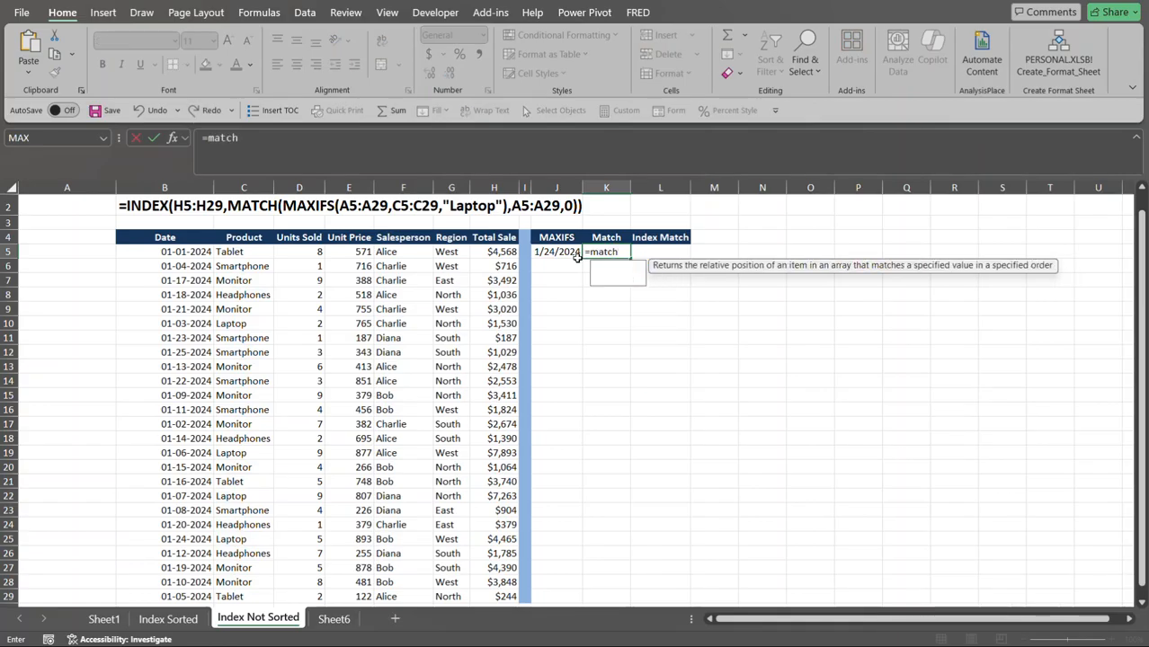
pyautogui.press('Tab')
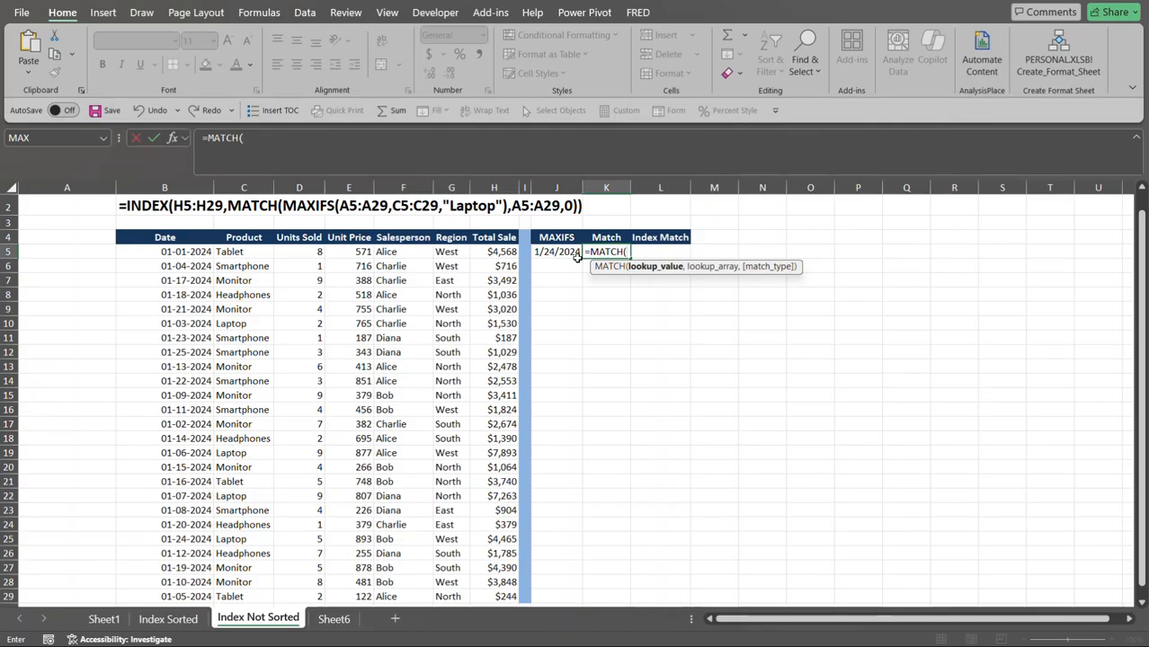
pyautogui.write('maxifs')
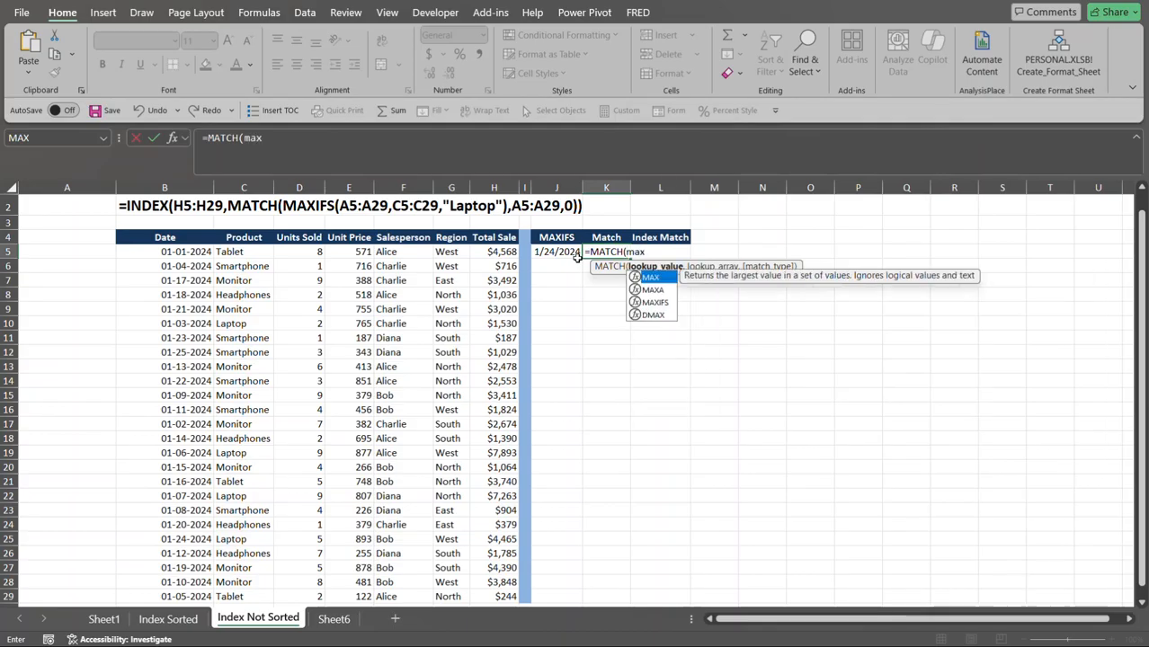
pyautogui.write('(')
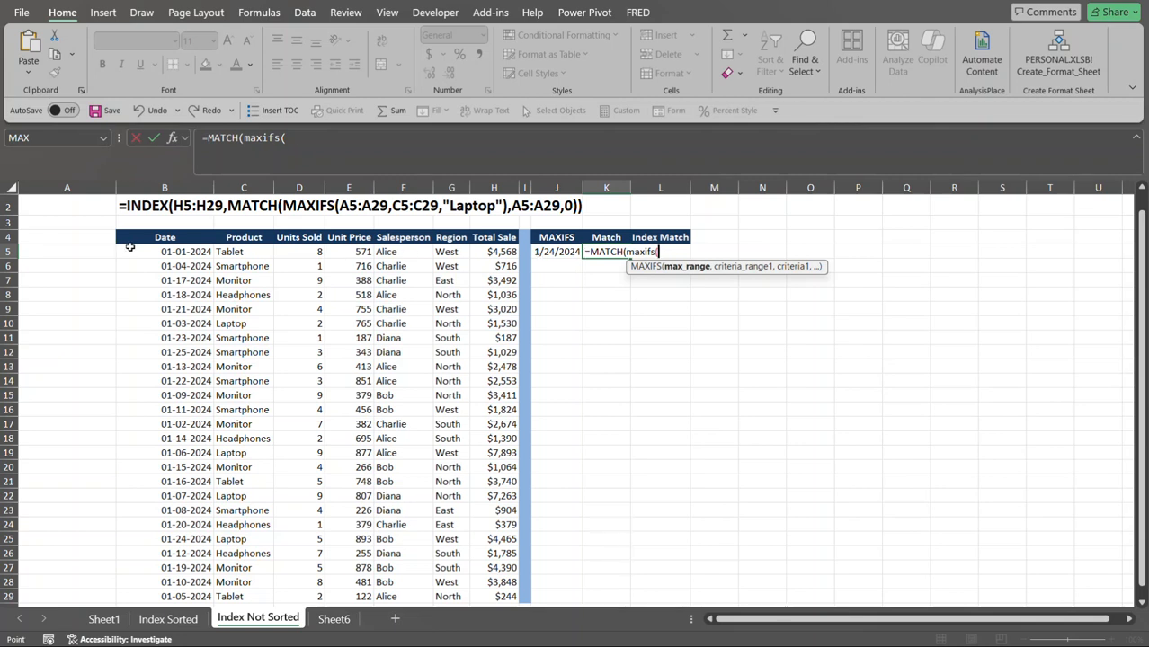
pyautogui.click(132, 251)
pyautogui.hotkey('ctrl', 'shift', 'Down')
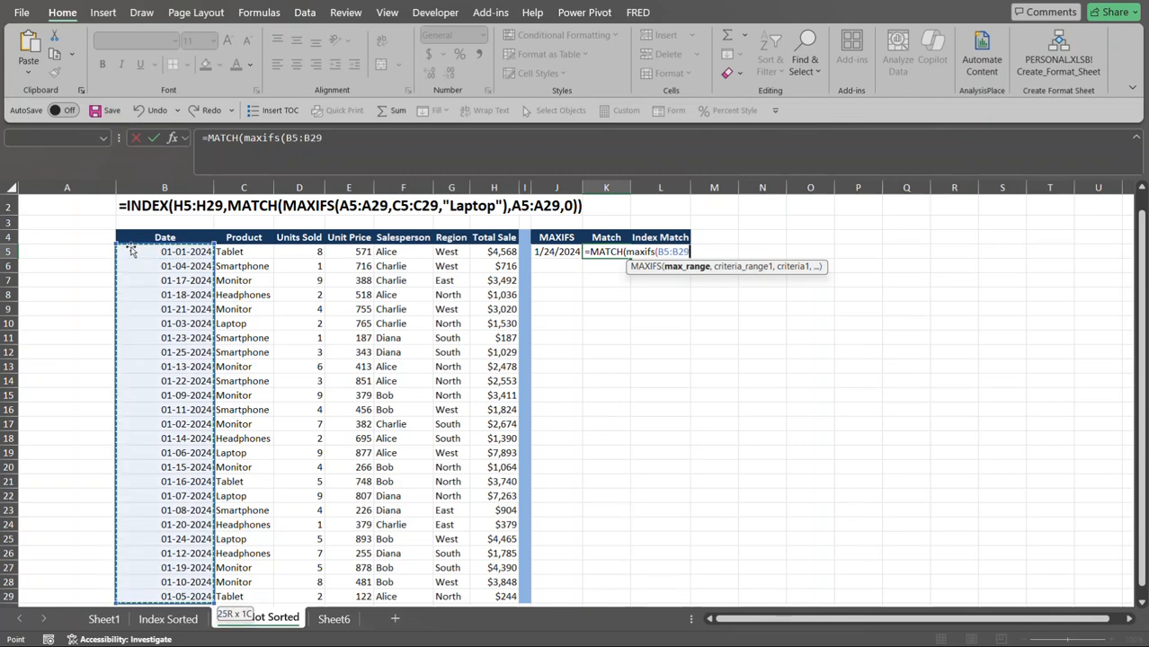
pyautogui.write(',')
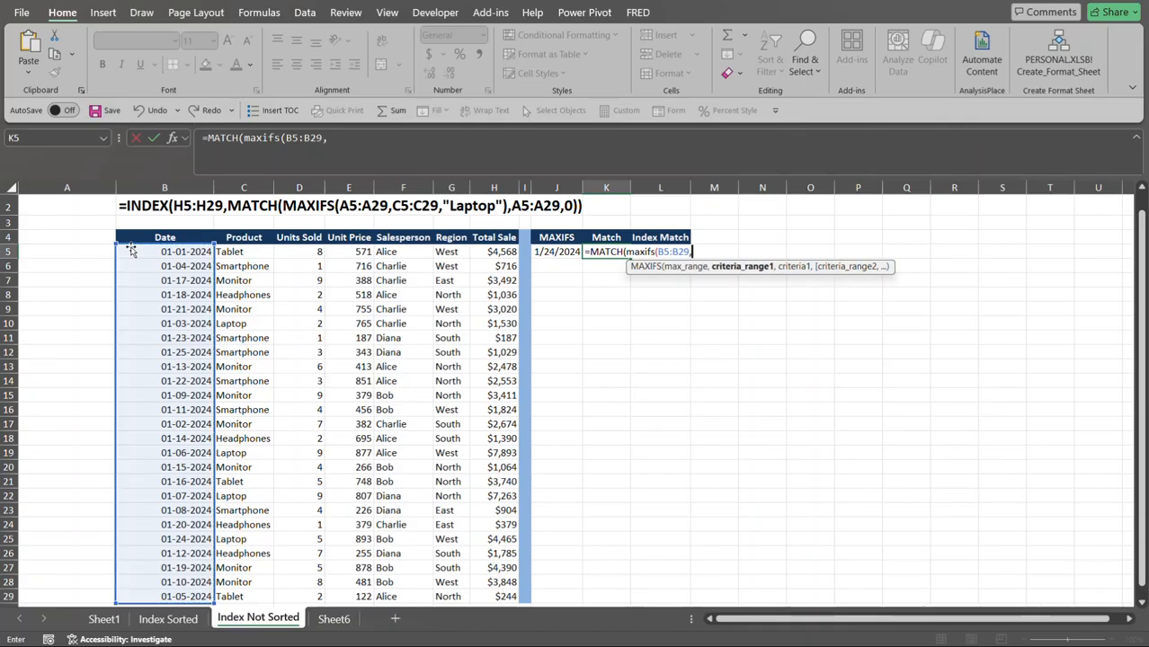
pyautogui.click(254, 253)
pyautogui.hotkey('ctrl', 'shift', 'Down')
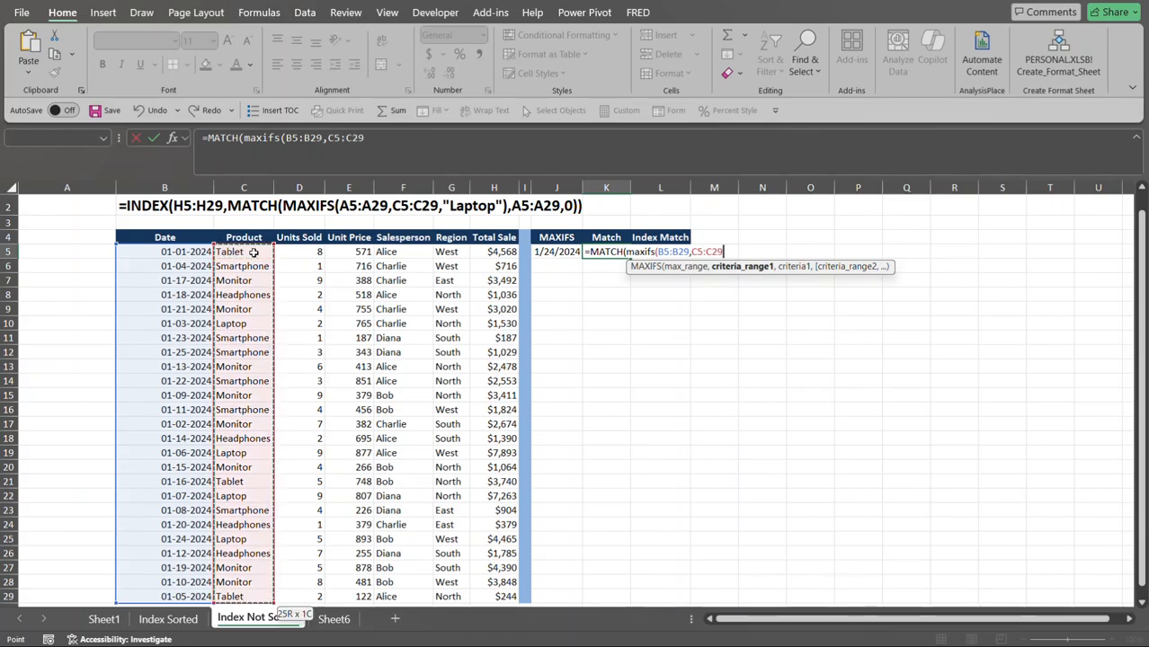
pyautogui.write(',')
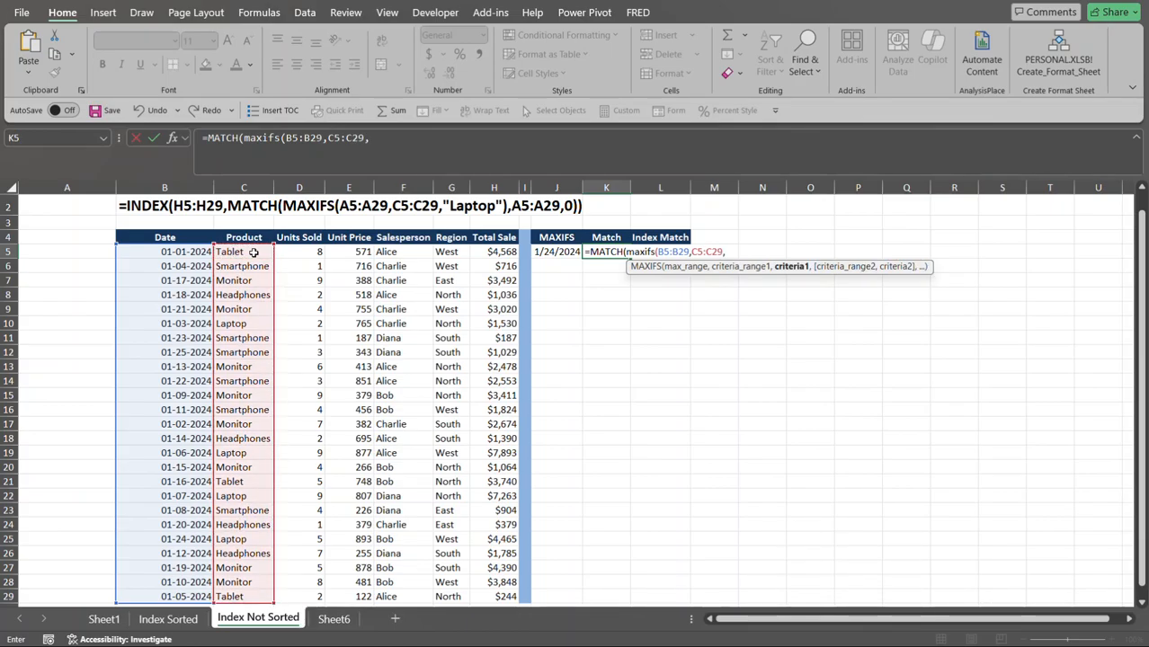
pyautogui.write('"Lapti')
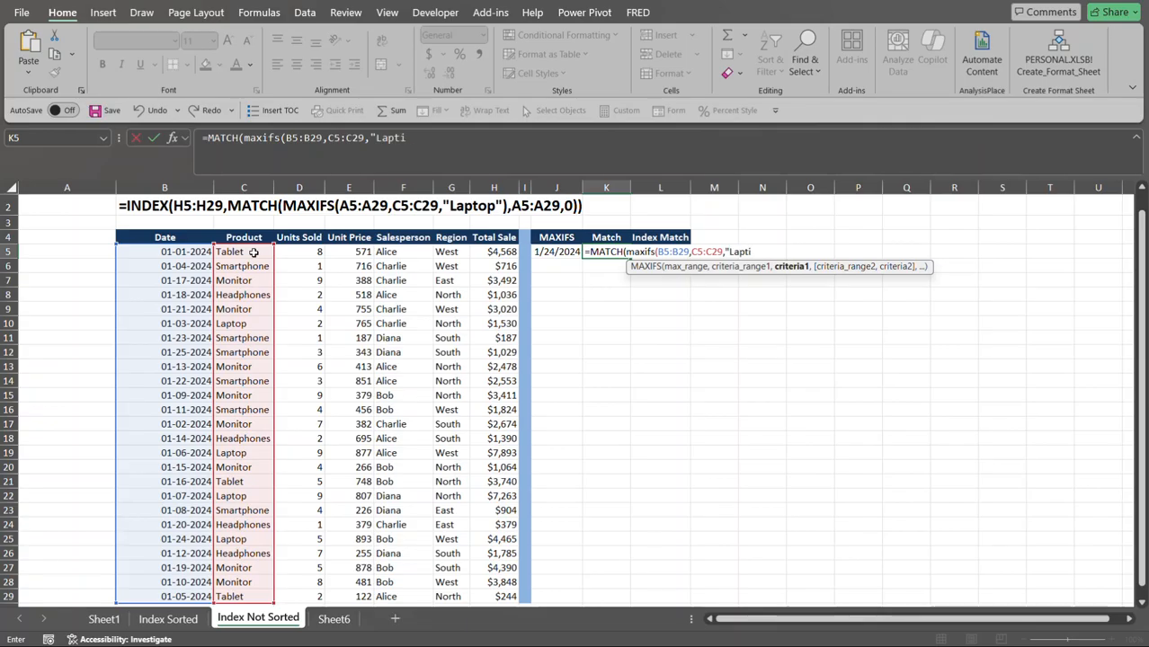
pyautogui.press('BackSpace')
pyautogui.write('op")')
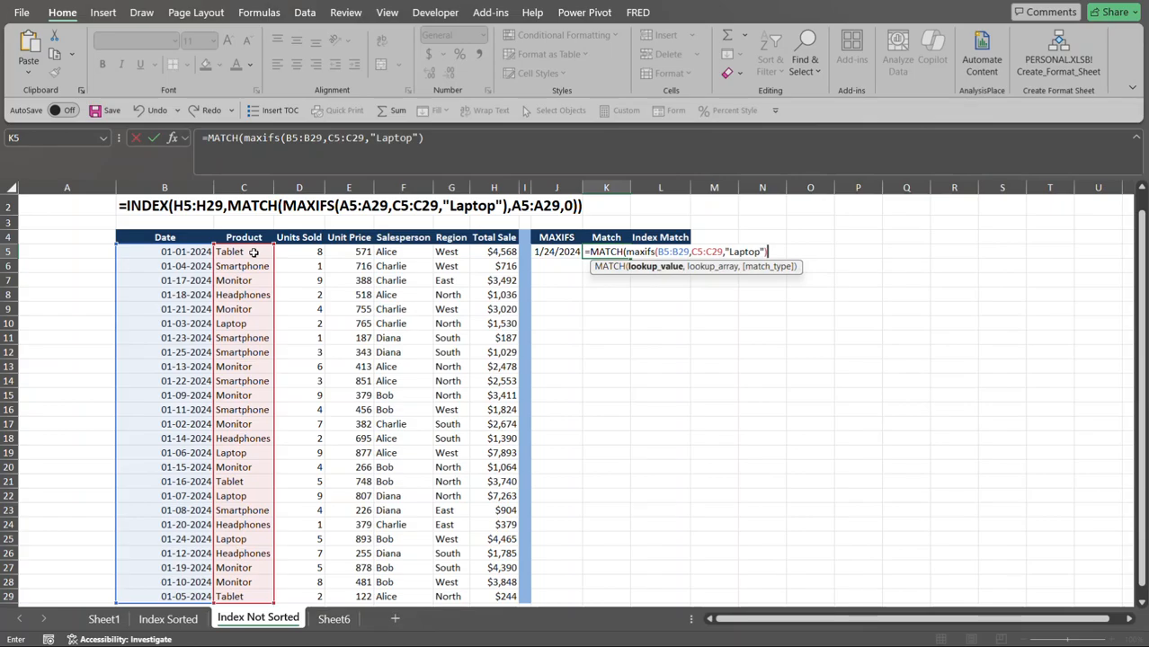
# Complete the MATCH formula in K5 with the dates B5:B29 as lookup array and 0 for an exact match
pyautogui.write(',')
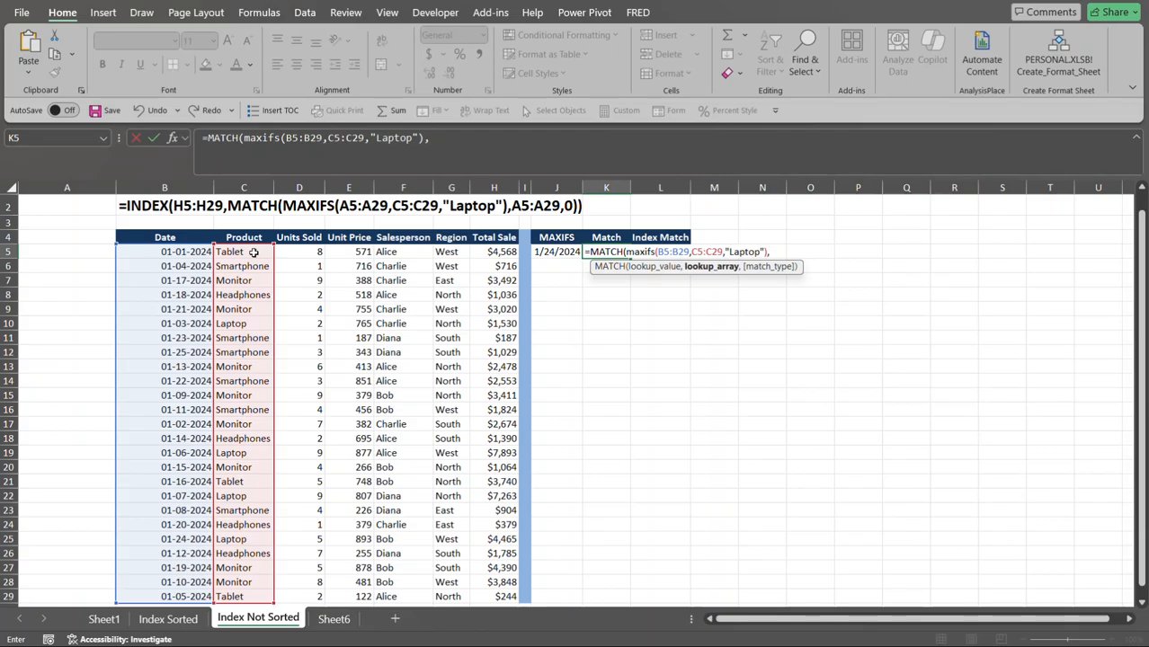
pyautogui.click(202, 252)
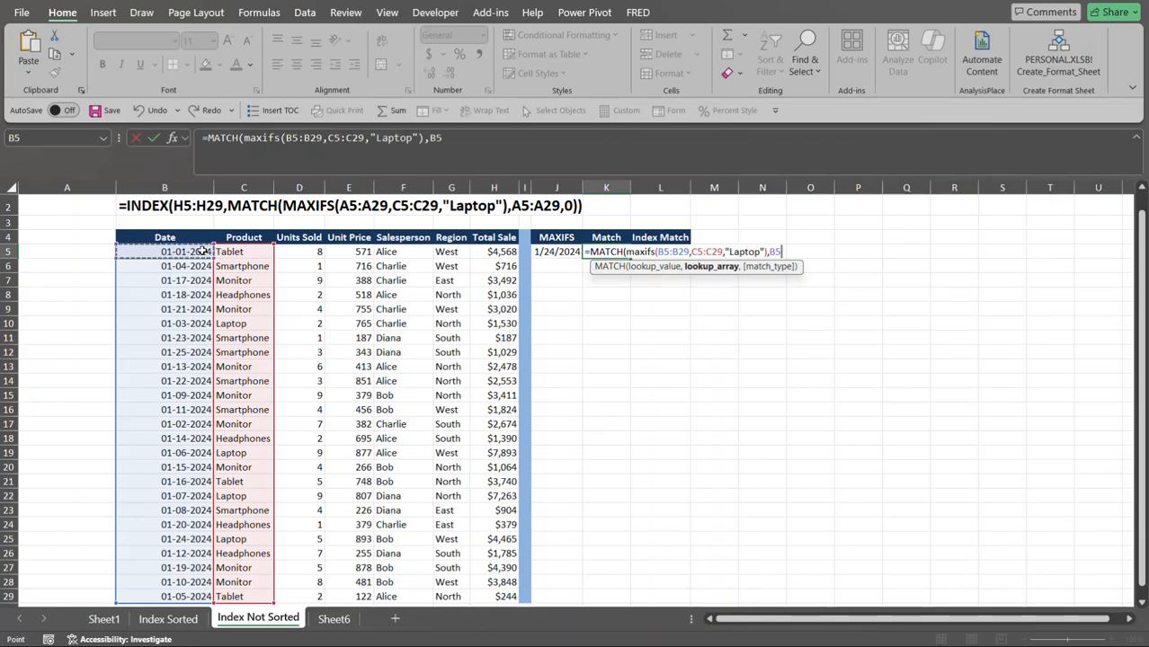
pyautogui.hotkey('ctrl', 'shift', 'Down')
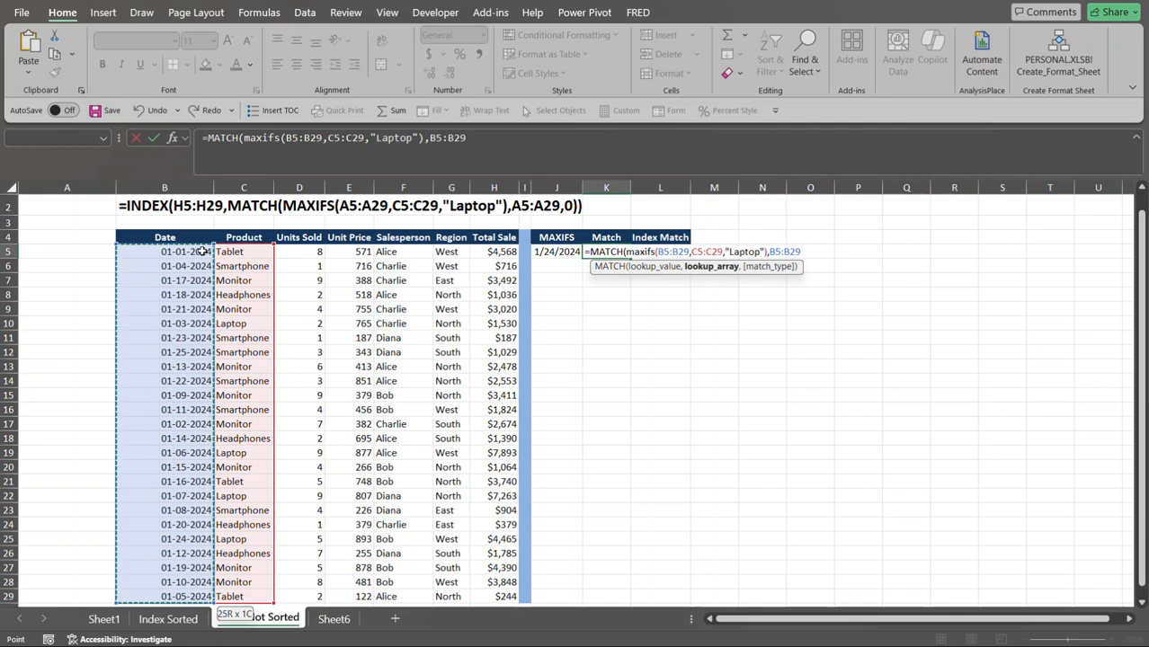
pyautogui.write(',')
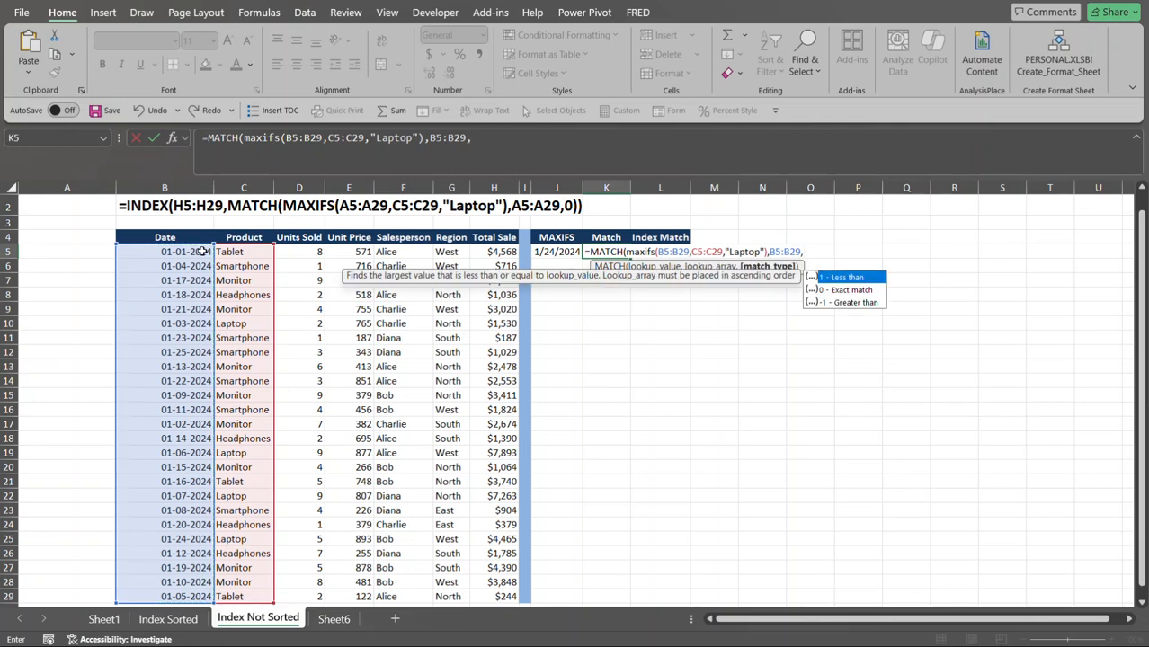
pyautogui.write('0)')
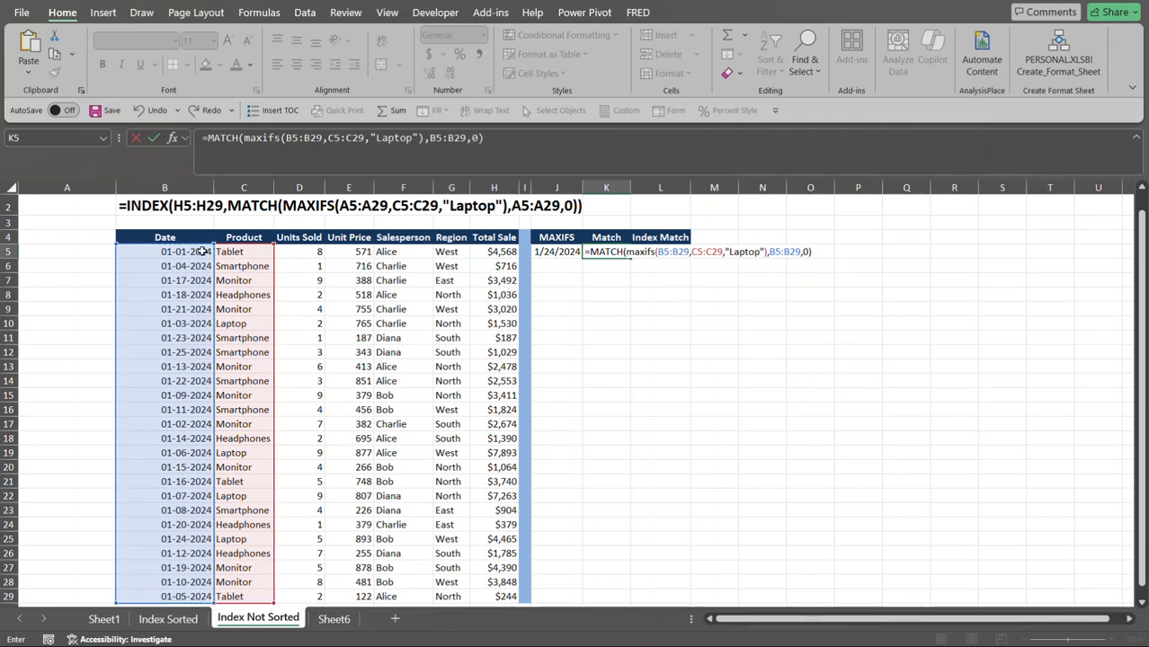
pyautogui.press('Return')
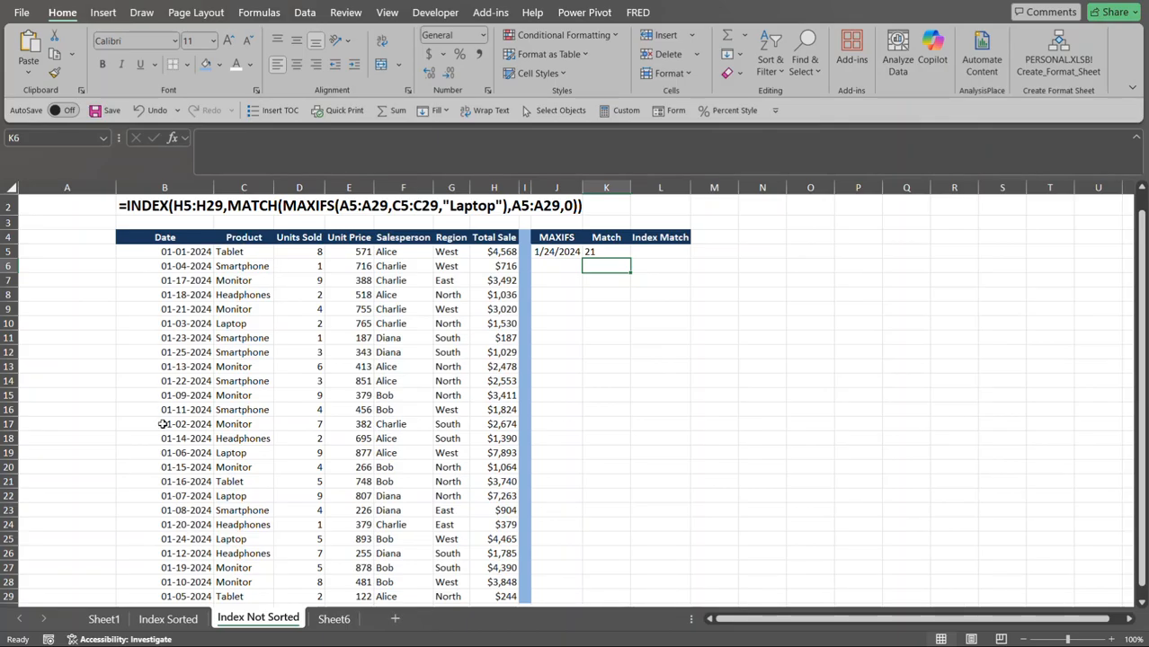
# Check the MATCH position by selecting the dates from the last Laptop sale in B25 up to the first date in B5
pyautogui.click(189, 538)
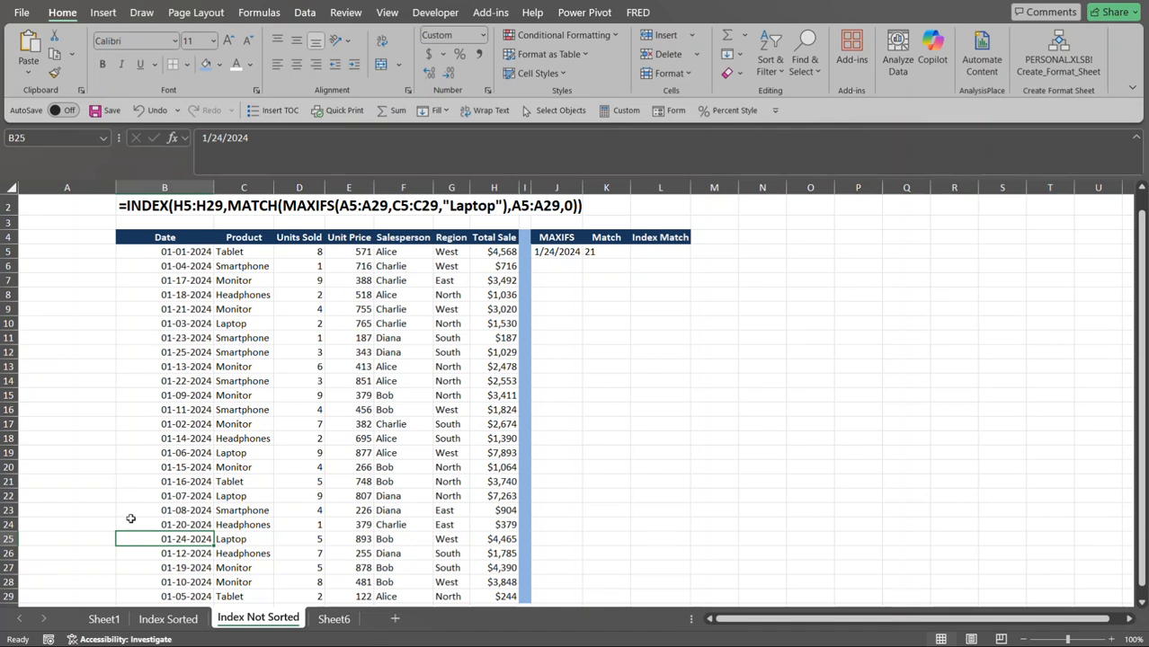
pyautogui.hotkey('shift', 'Up')
pyautogui.hotkey('shift', 'Up')
pyautogui.hotkey('shift', 'Up')
pyautogui.hotkey('shift', 'Up')
pyautogui.hotkey('shift', 'Up')
pyautogui.hotkey('shift', 'Up')
pyautogui.hotkey('shift', 'Up')
pyautogui.hotkey('shift', 'Up')
pyautogui.hotkey('shift', 'Up')
pyautogui.hotkey('shift', 'Up')
pyautogui.hotkey('shift', 'Up')
pyautogui.hotkey('shift', 'Up')
pyautogui.hotkey('shift', 'Up')
pyautogui.hotkey('shift', 'Up')
pyautogui.hotkey('shift', 'Up')
pyautogui.hotkey('shift', 'Up')
pyautogui.hotkey('shift', 'Up')
pyautogui.hotkey('shift', 'Up')
pyautogui.hotkey('shift', 'Up')
pyautogui.hotkey('shift', 'Up')
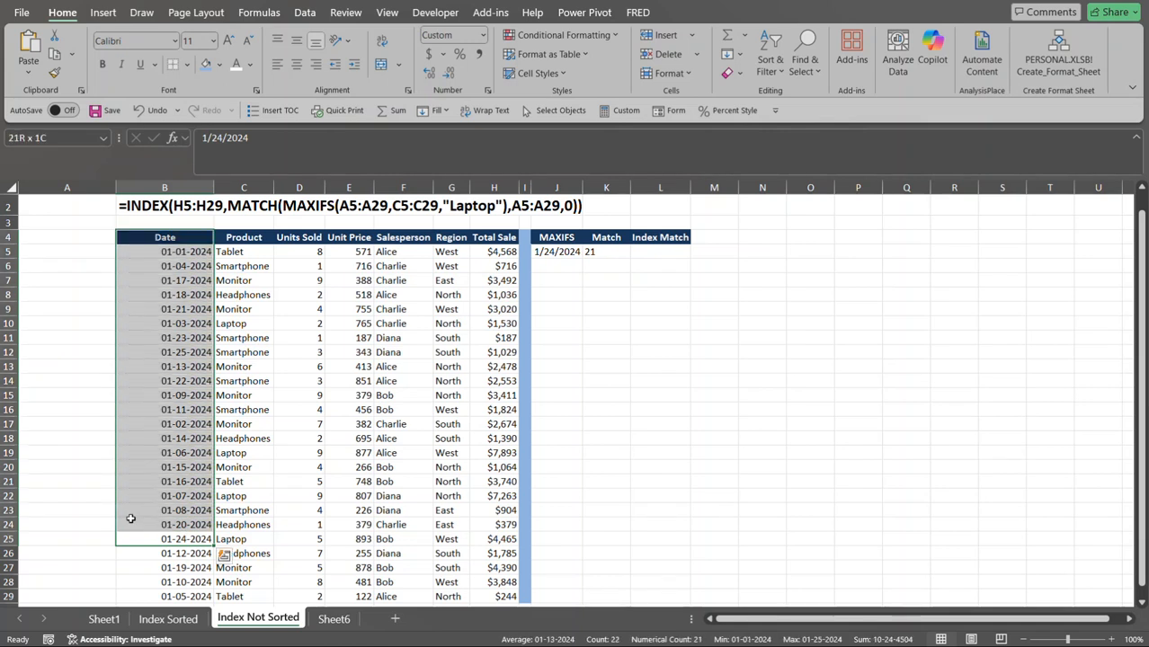
pyautogui.hotkey('shift', 'Down')
pyautogui.hotkey('shift', 'Down')
pyautogui.hotkey('shift', 'Up')
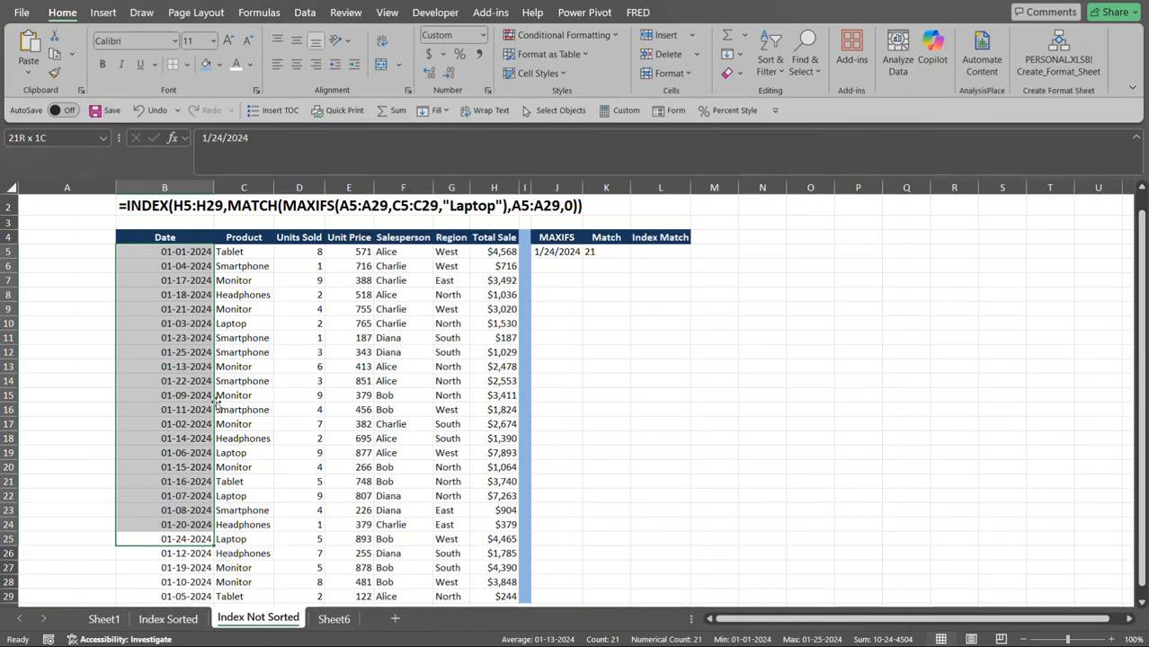
# Copy the MATCH formula text from K5, leaving that cell unchanged
pyautogui.click(662, 252)
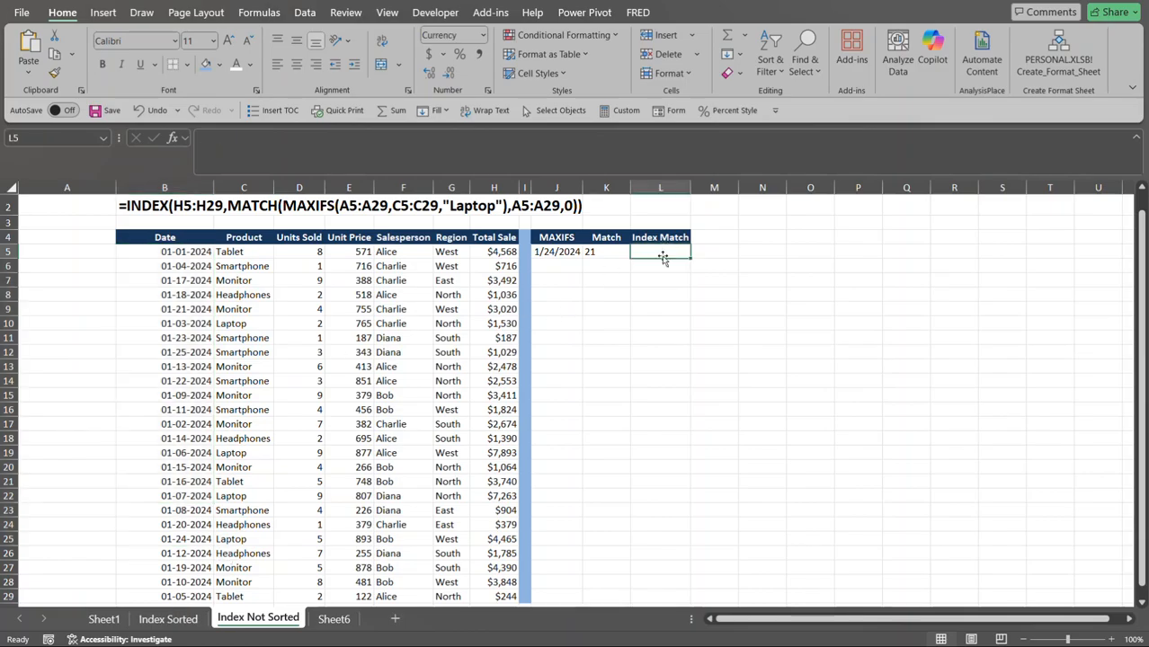
pyautogui.click(609, 255)
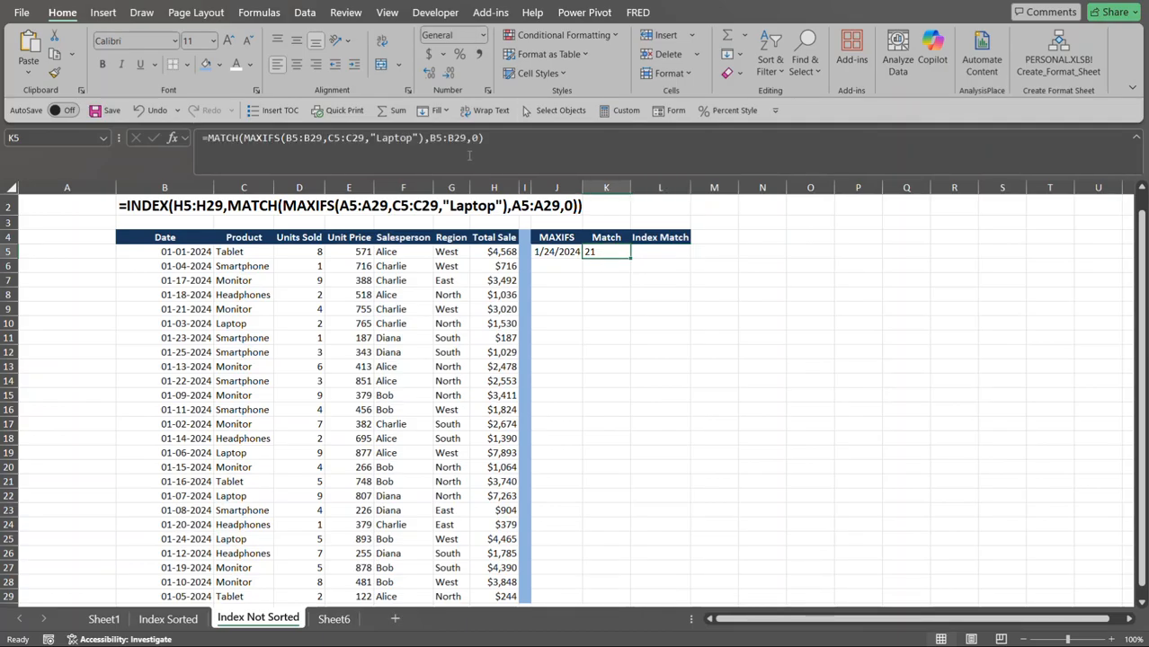
pyautogui.click(495, 140)
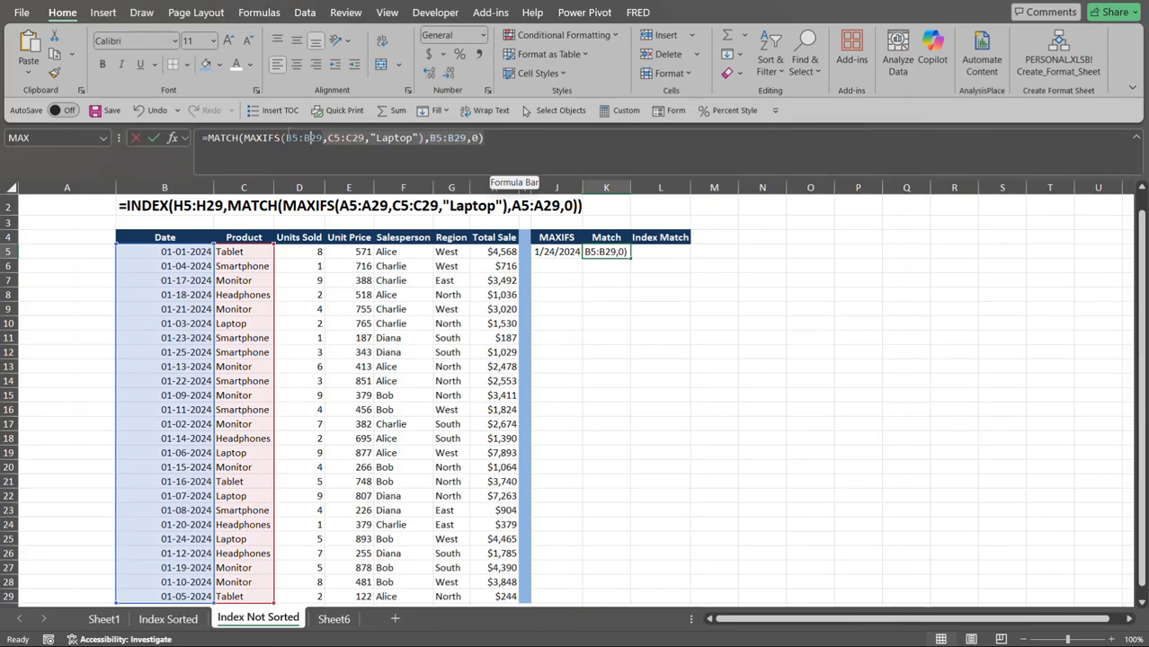
pyautogui.click(154, 138)
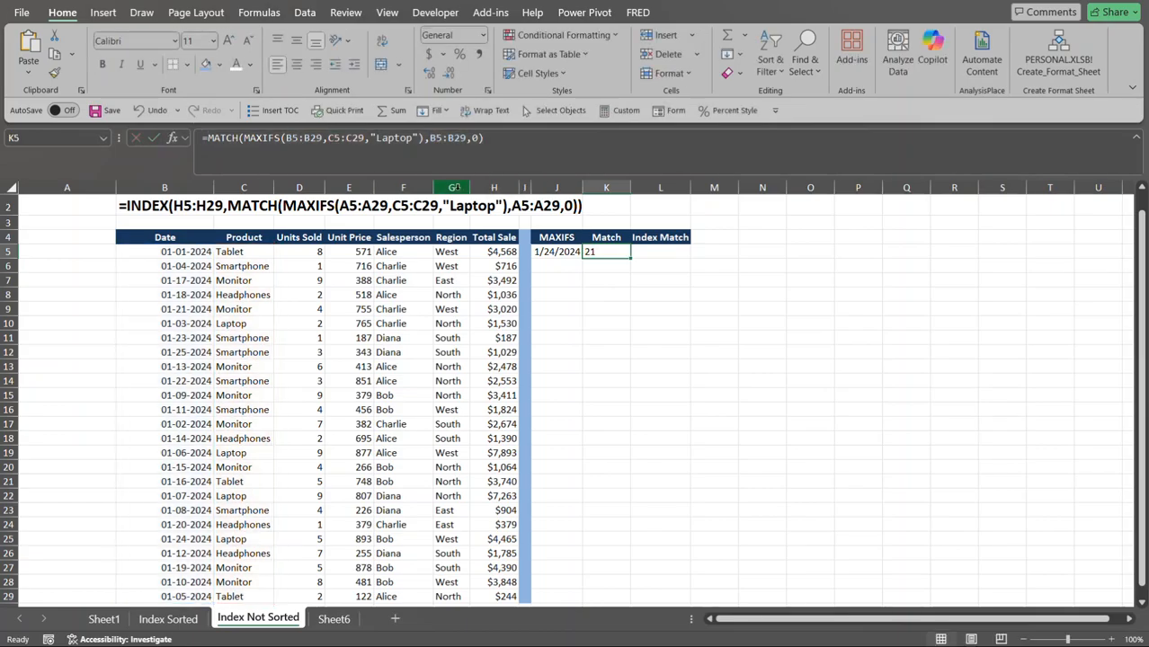
# In L5 under Index Match, enter =INDEX(H5:H29,MATCH(MAXIFS(B5:B29,C5:C29,"Laptop"),B5:B29,0)), pasting the copied MATCH text without its equals sign
pyautogui.click(644, 251)
pyautogui.write('=')
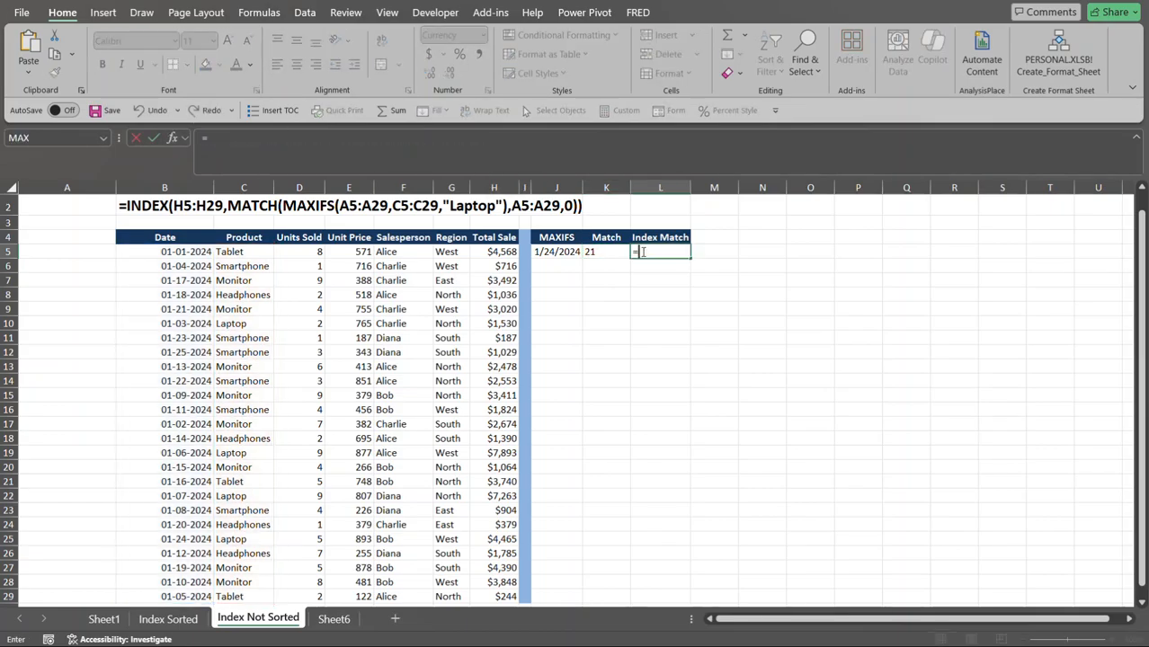
pyautogui.write('index')
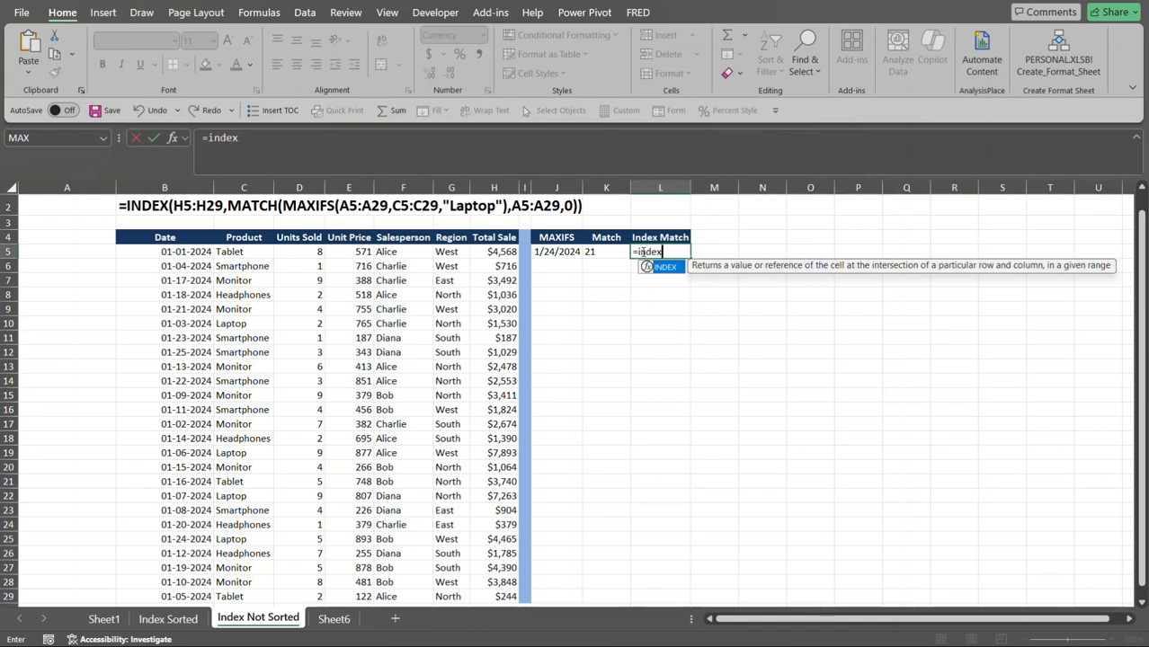
pyautogui.press('Tab')
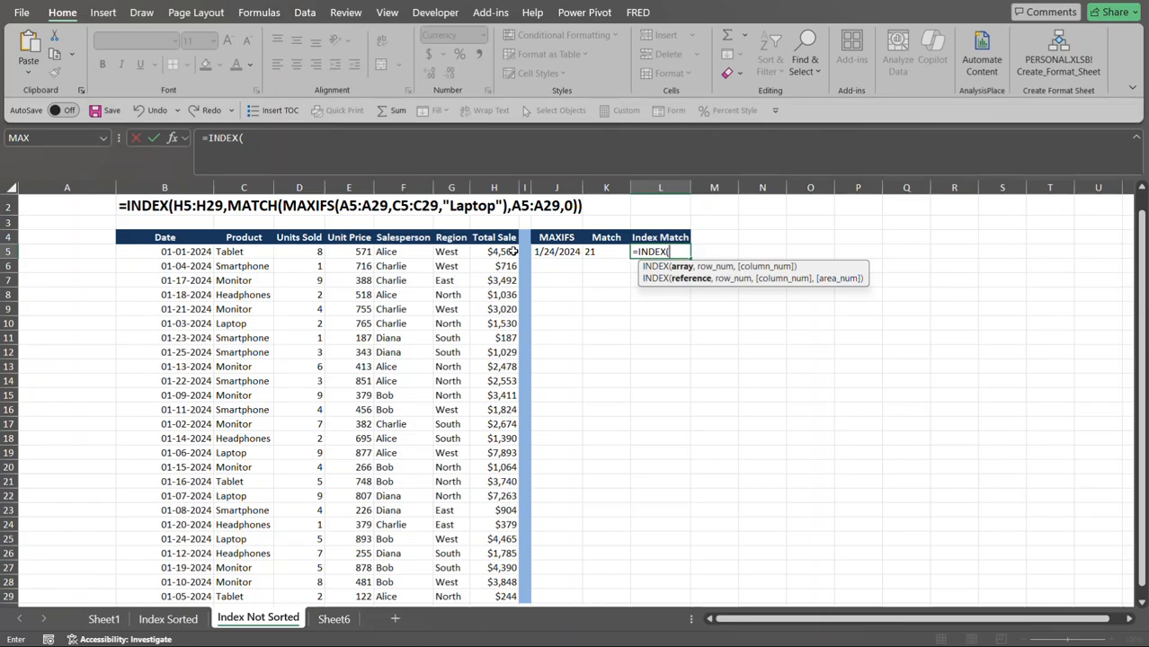
pyautogui.click(513, 252)
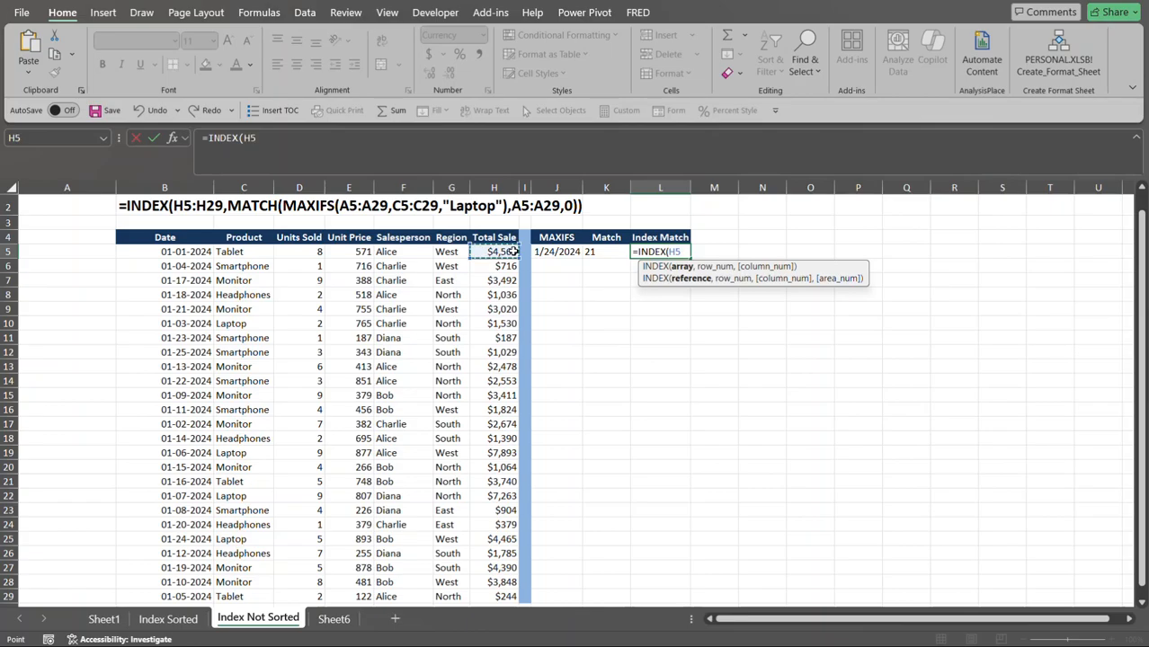
pyautogui.hotkey('ctrl', 'shift', 'Down')
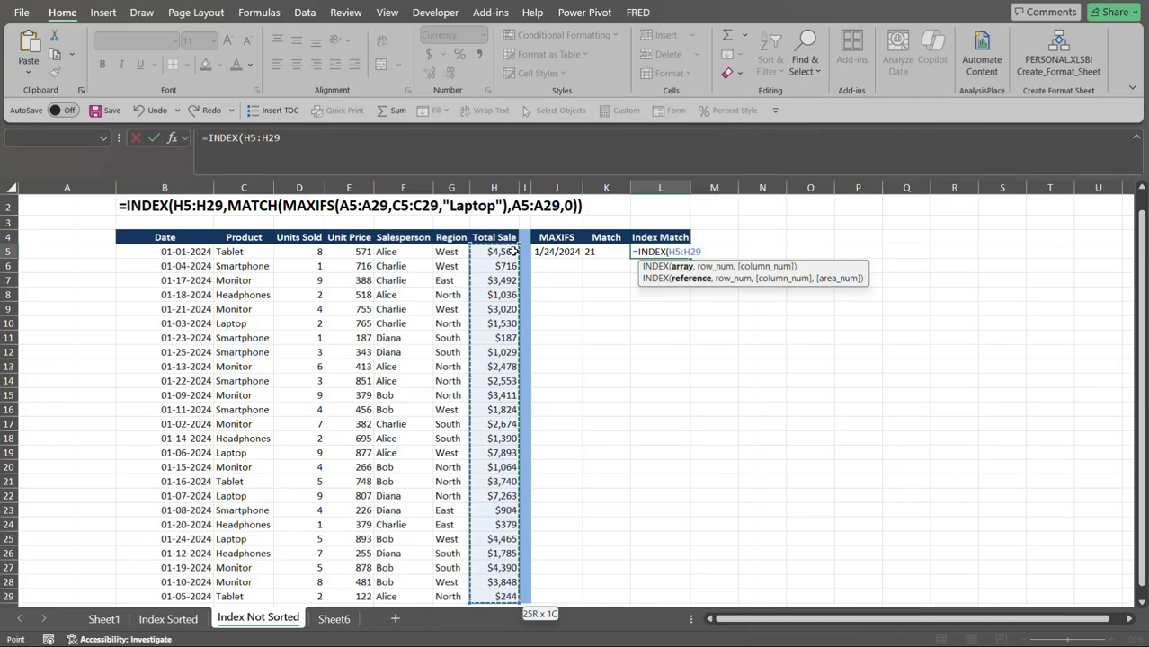
pyautogui.write(',')
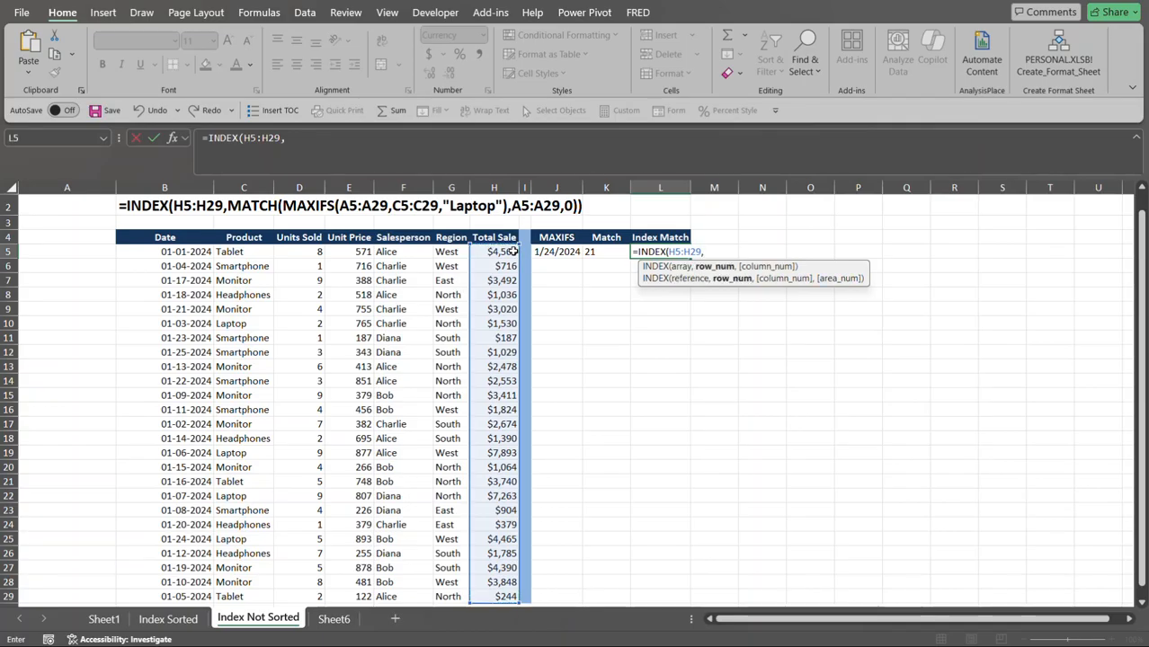
pyautogui.write('=MATCH(MAXIFS(B5:B29,C5:C29,"Laptop"),B5:B29,0)')
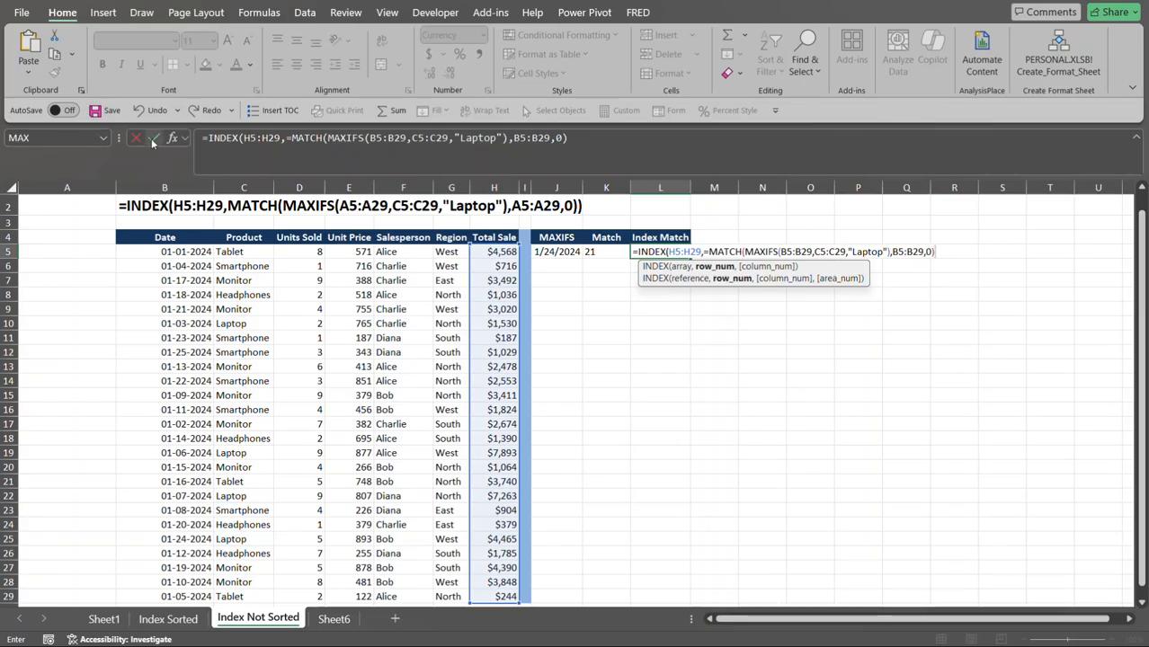
pyautogui.click(292, 139)
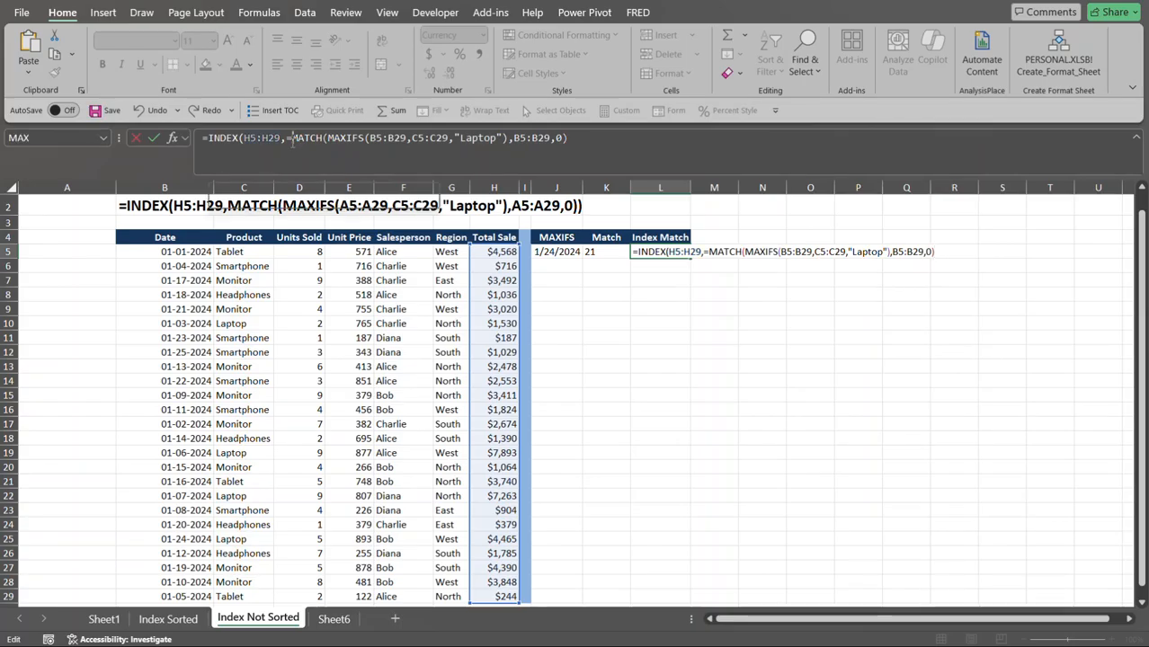
pyautogui.press('BackSpace')
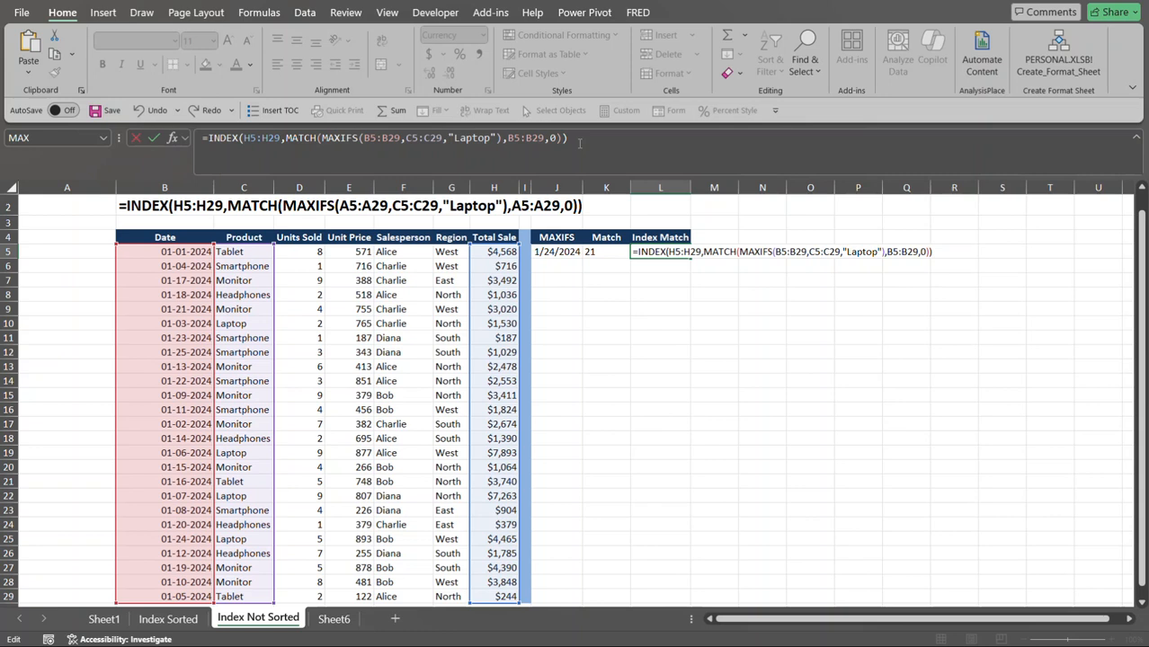
pyautogui.press('Return')
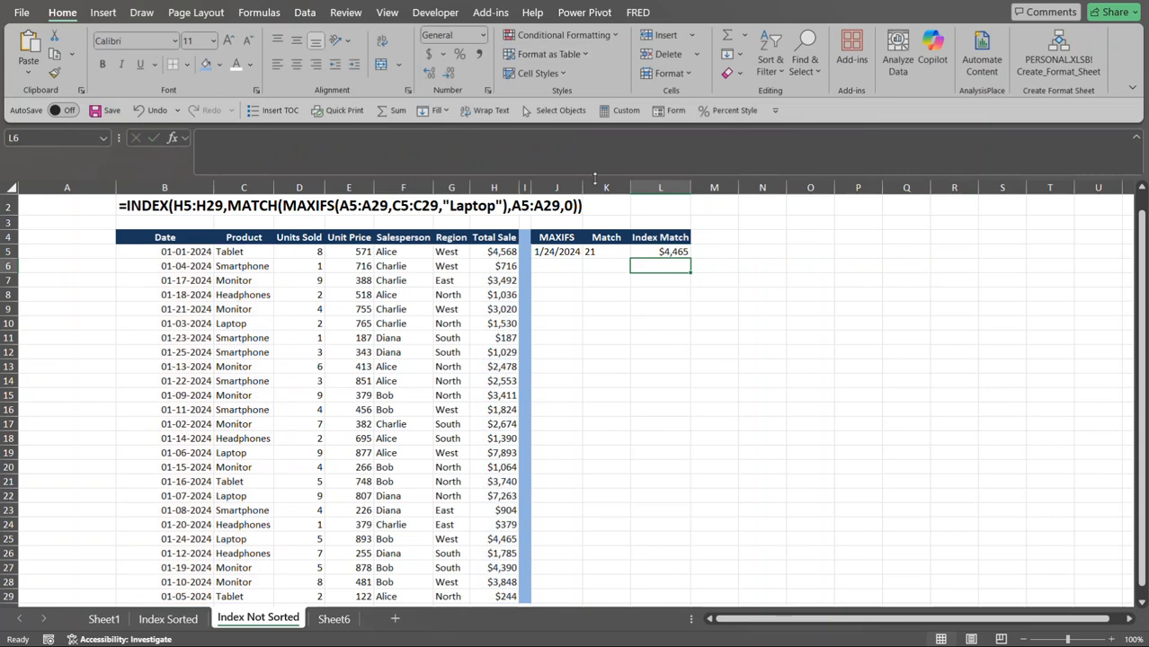
# Check the result in L5 against the last Laptop sale in row 25, reading across to its Total Sale
pyautogui.click(660, 252)
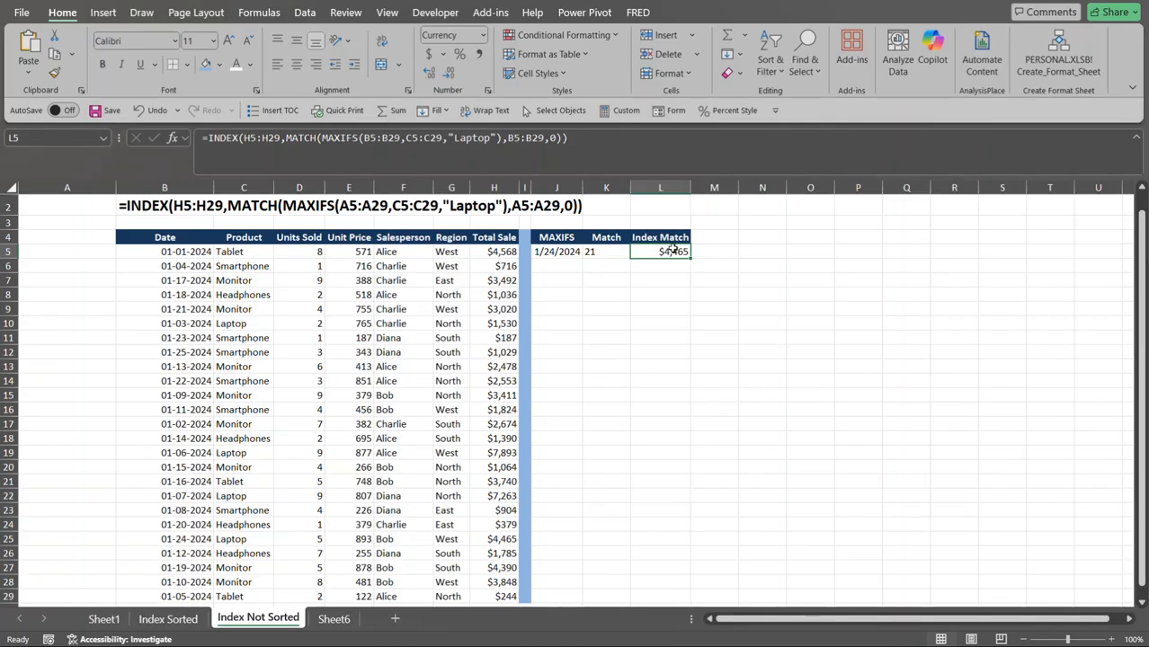
pyautogui.click(216, 540)
pyautogui.press('Right')
pyautogui.press('Right')
pyautogui.press('Right')
pyautogui.press('Right')
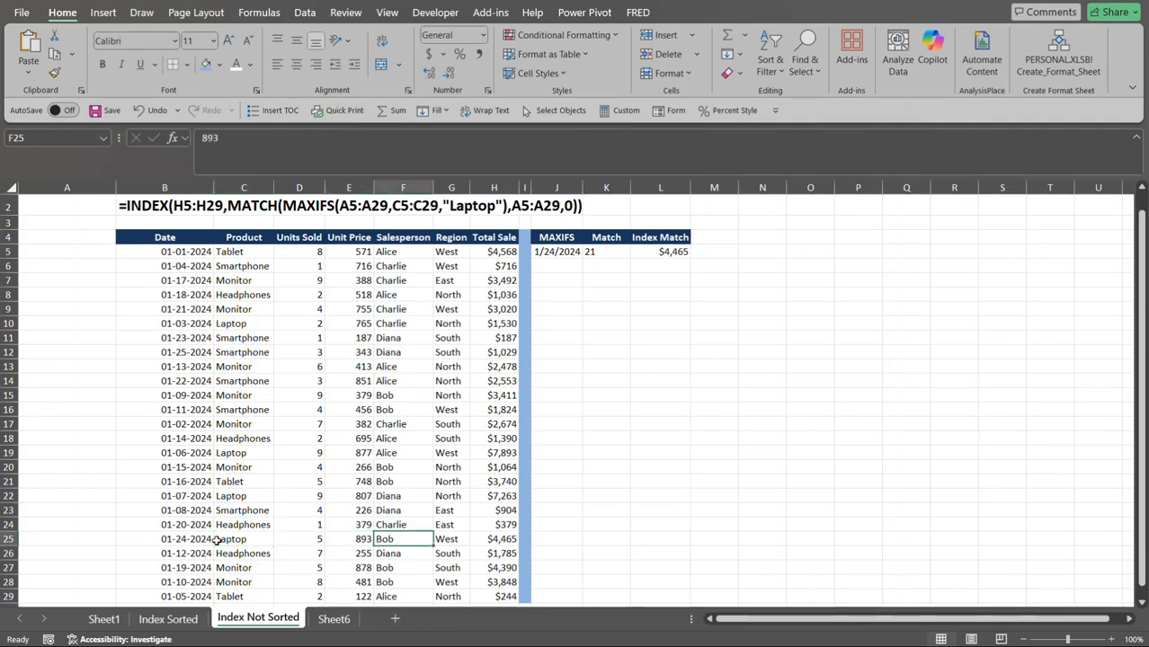
pyautogui.press('Right')
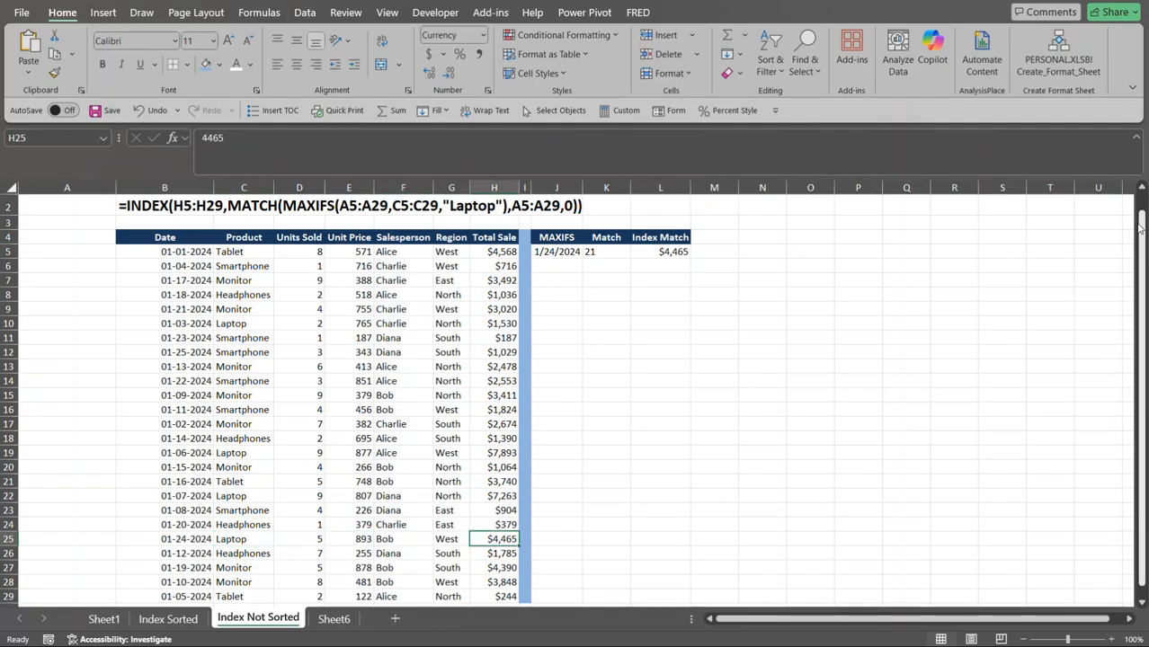
pyautogui.moveTo(1141, 232); pyautogui.dragTo(1142, 187)
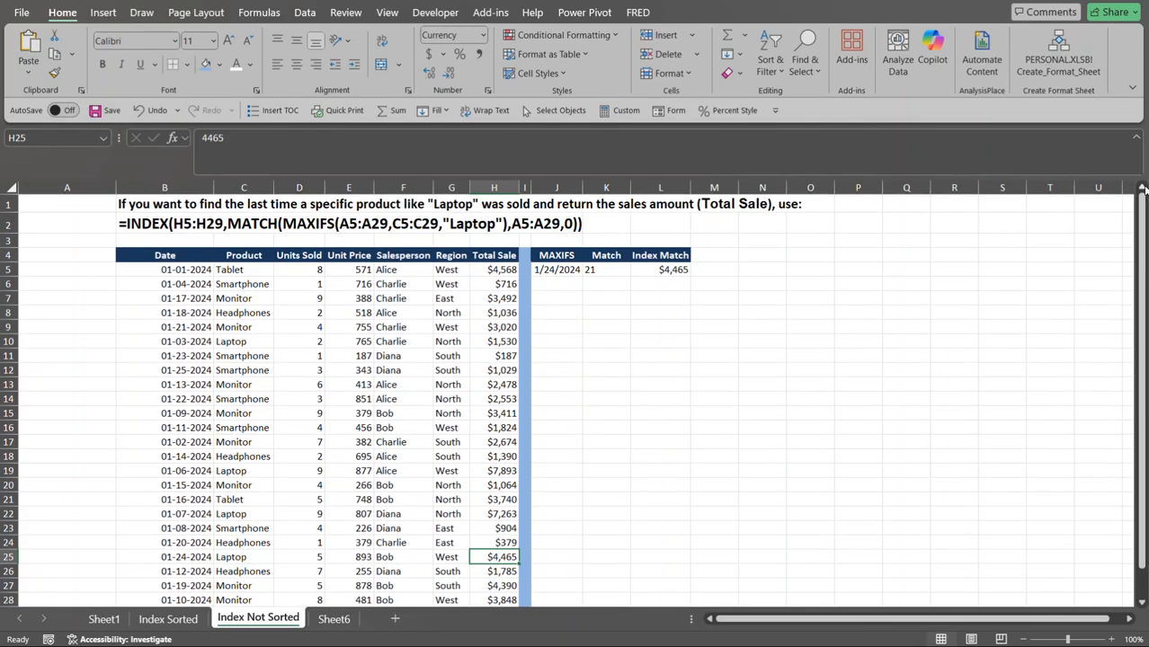